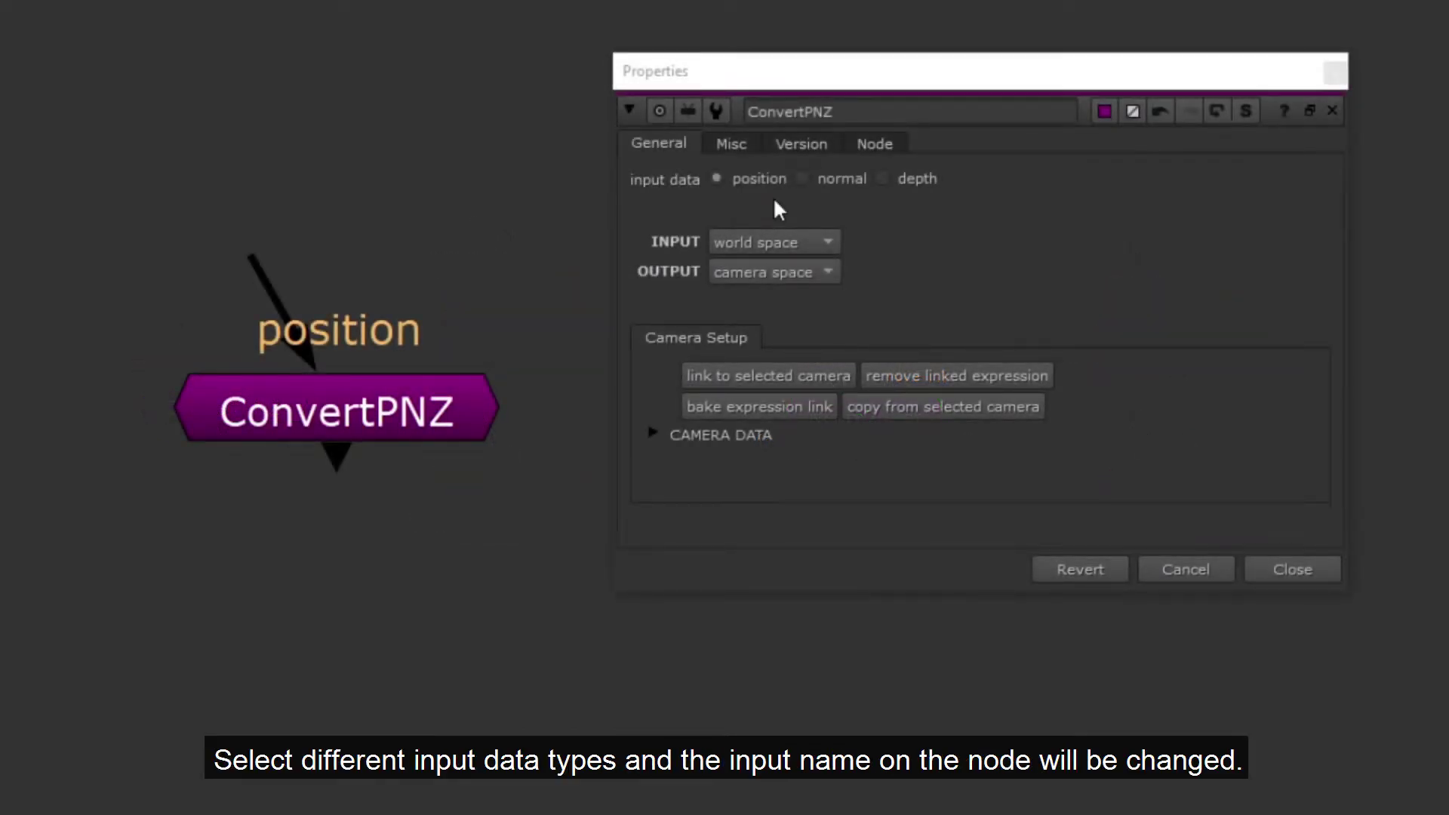
Step: Switch ConvertPNZ's input data to depth, and keep P2Z's position space at world
click(836, 181)
click(899, 178)
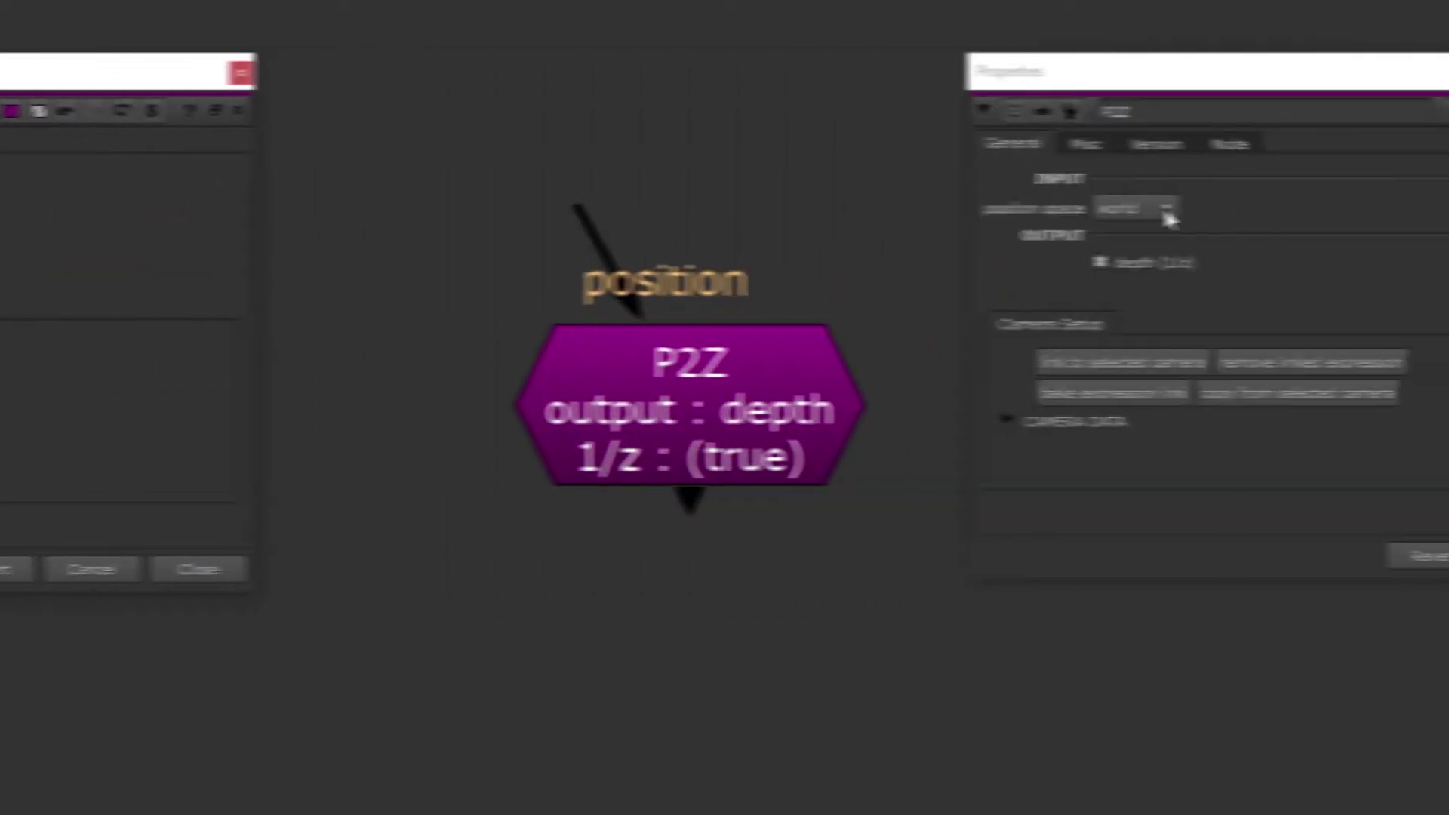
click(1169, 216)
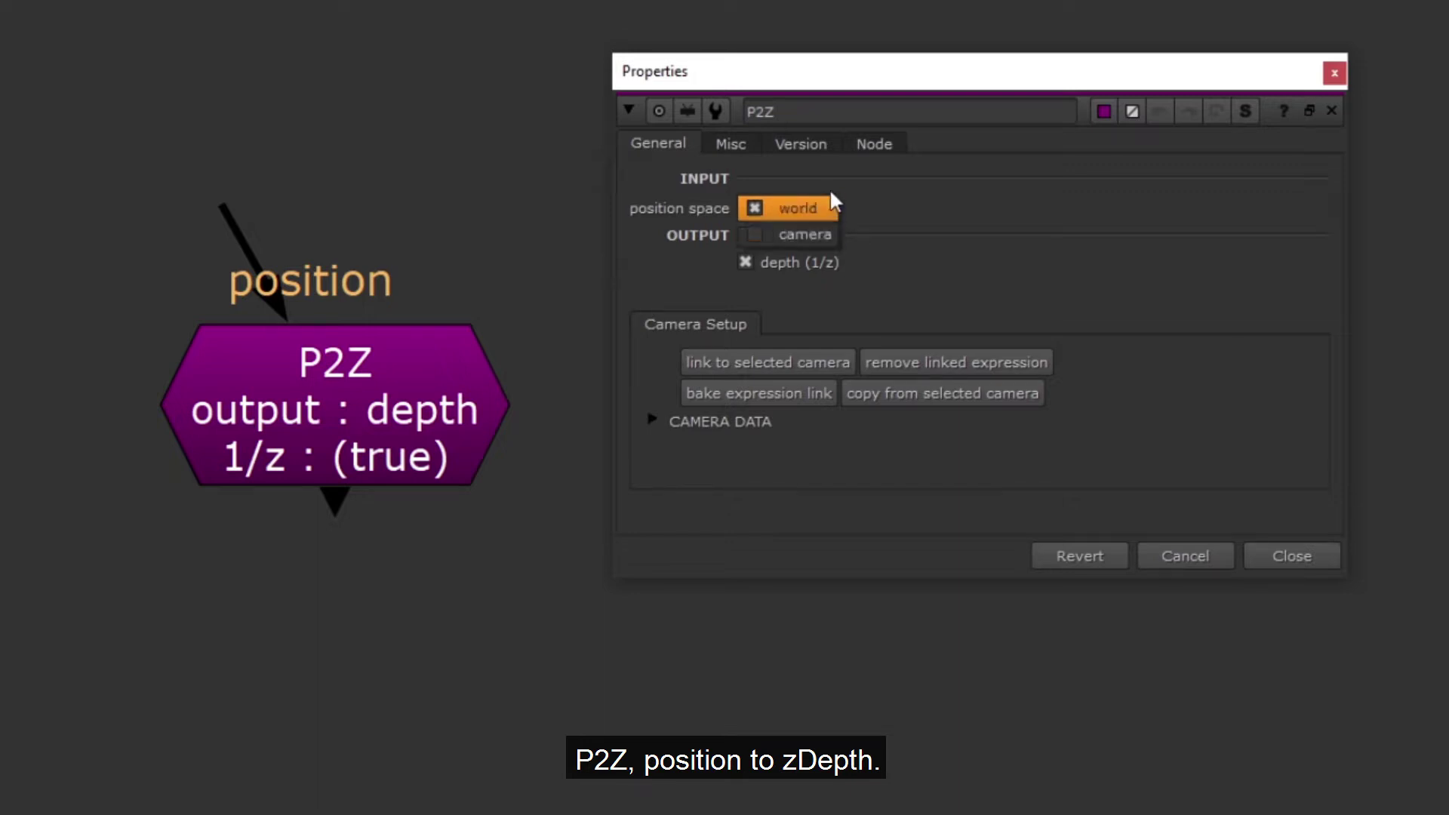
click(810, 208)
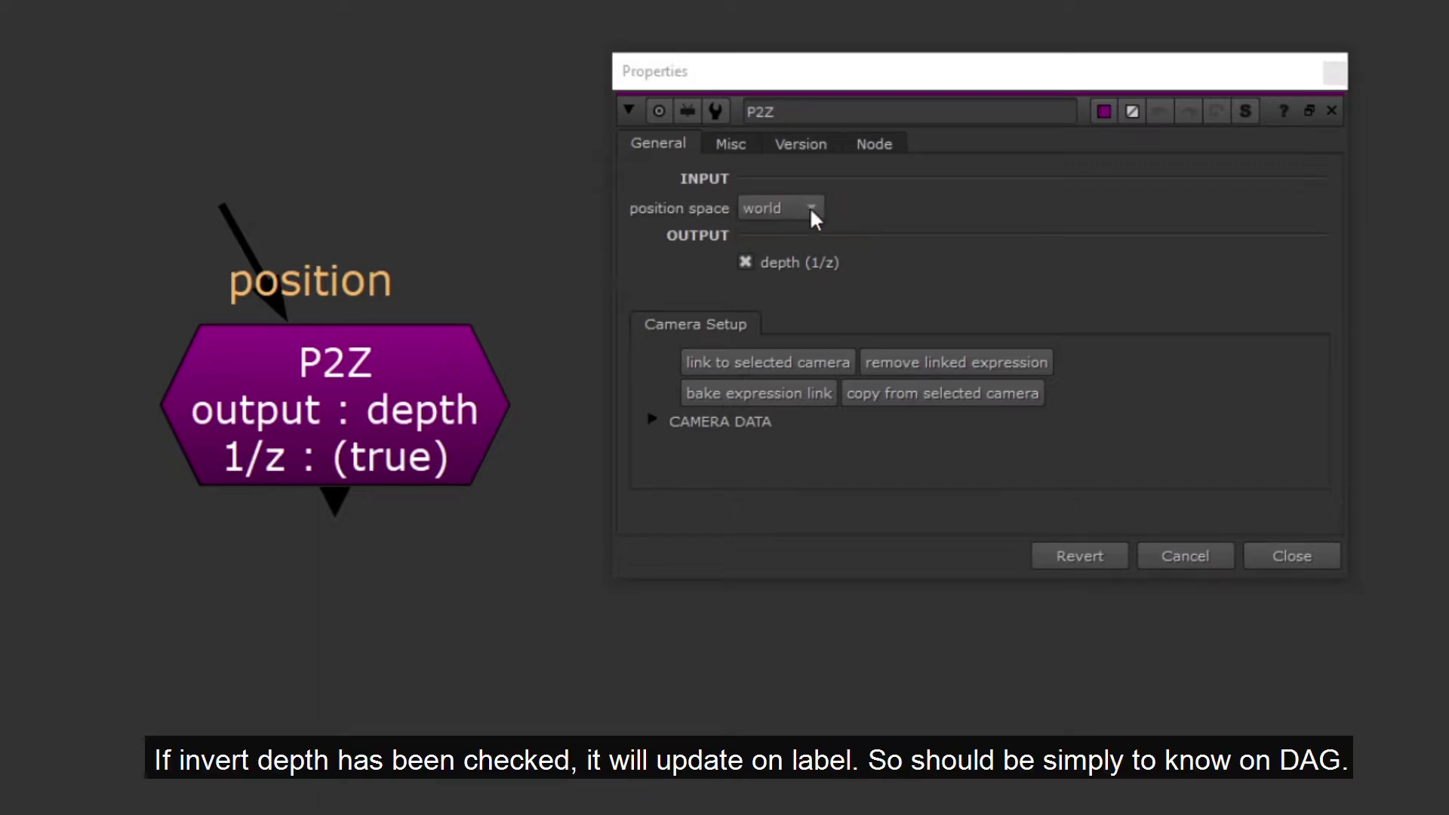
Step: Toggle P2Z's inverted depth (1/z) off and back on twice, leaving it enabled
click(812, 259)
click(819, 261)
click(825, 271)
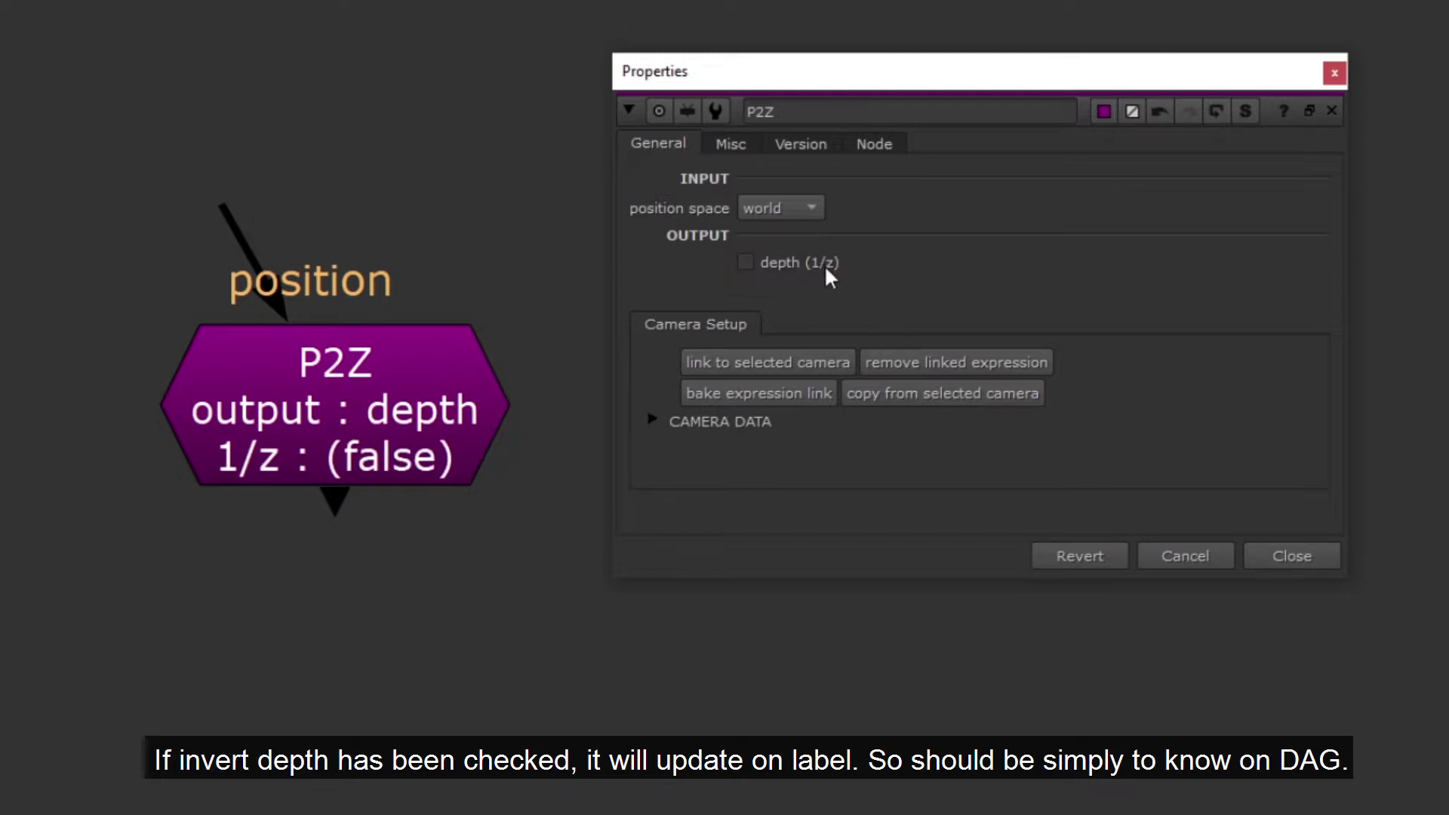
click(825, 264)
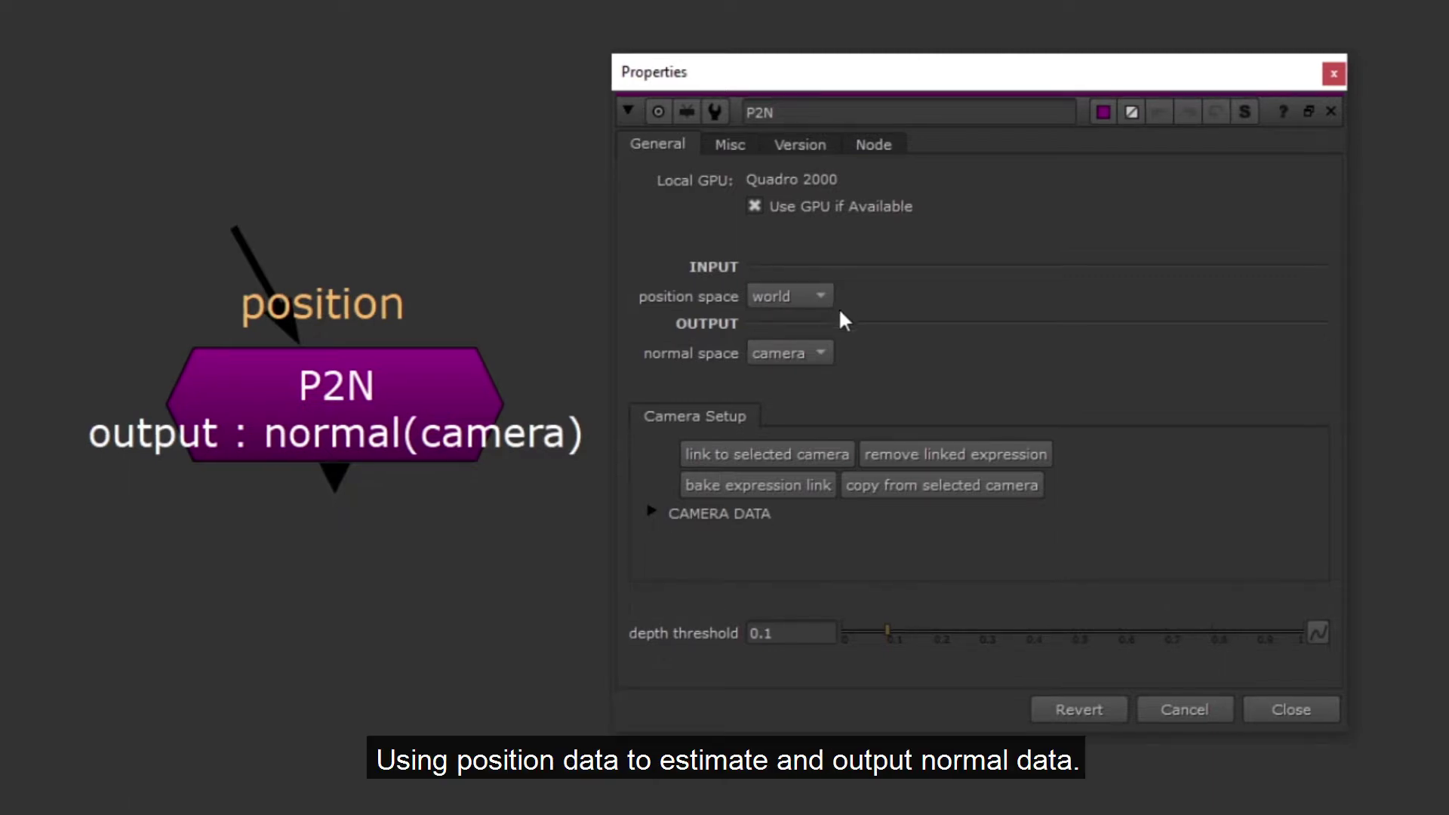
Step: Set P2N's normal space to world, leaving its position space unchanged
click(822, 297)
click(929, 256)
click(820, 354)
click(818, 326)
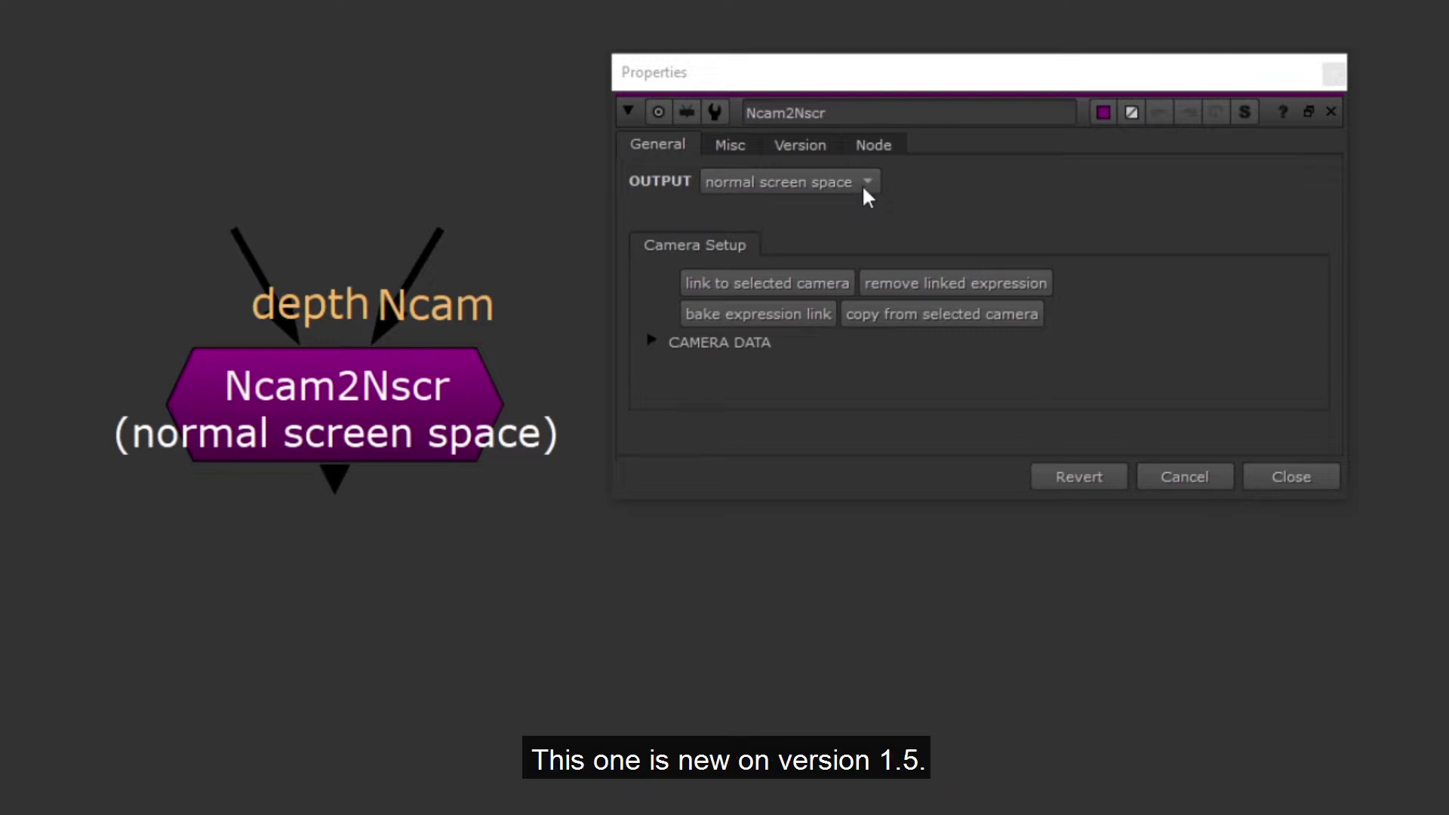
Step: Review Ncam2Nscr's output options, keeping normal screen space as the output
click(866, 184)
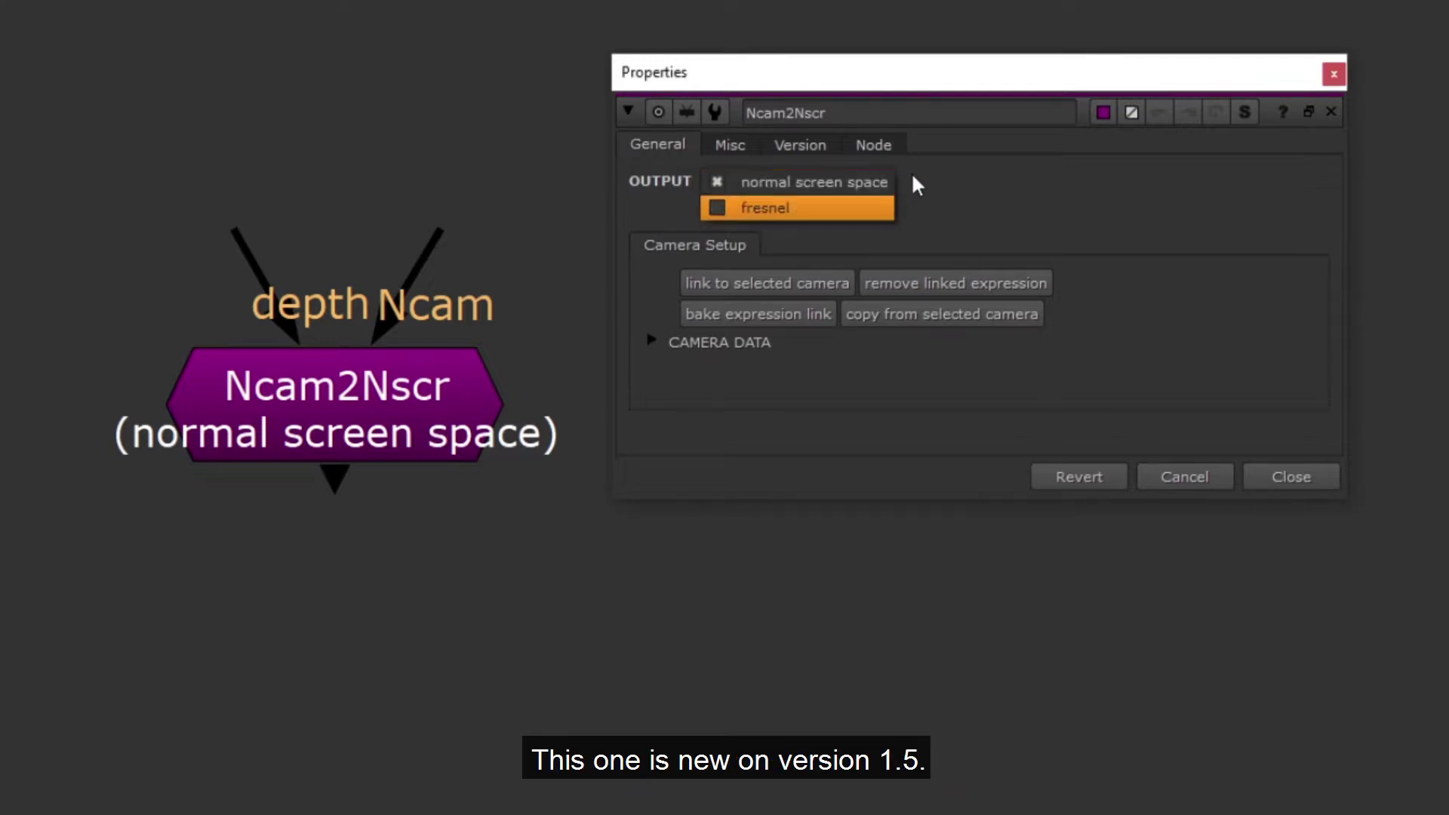
click(855, 194)
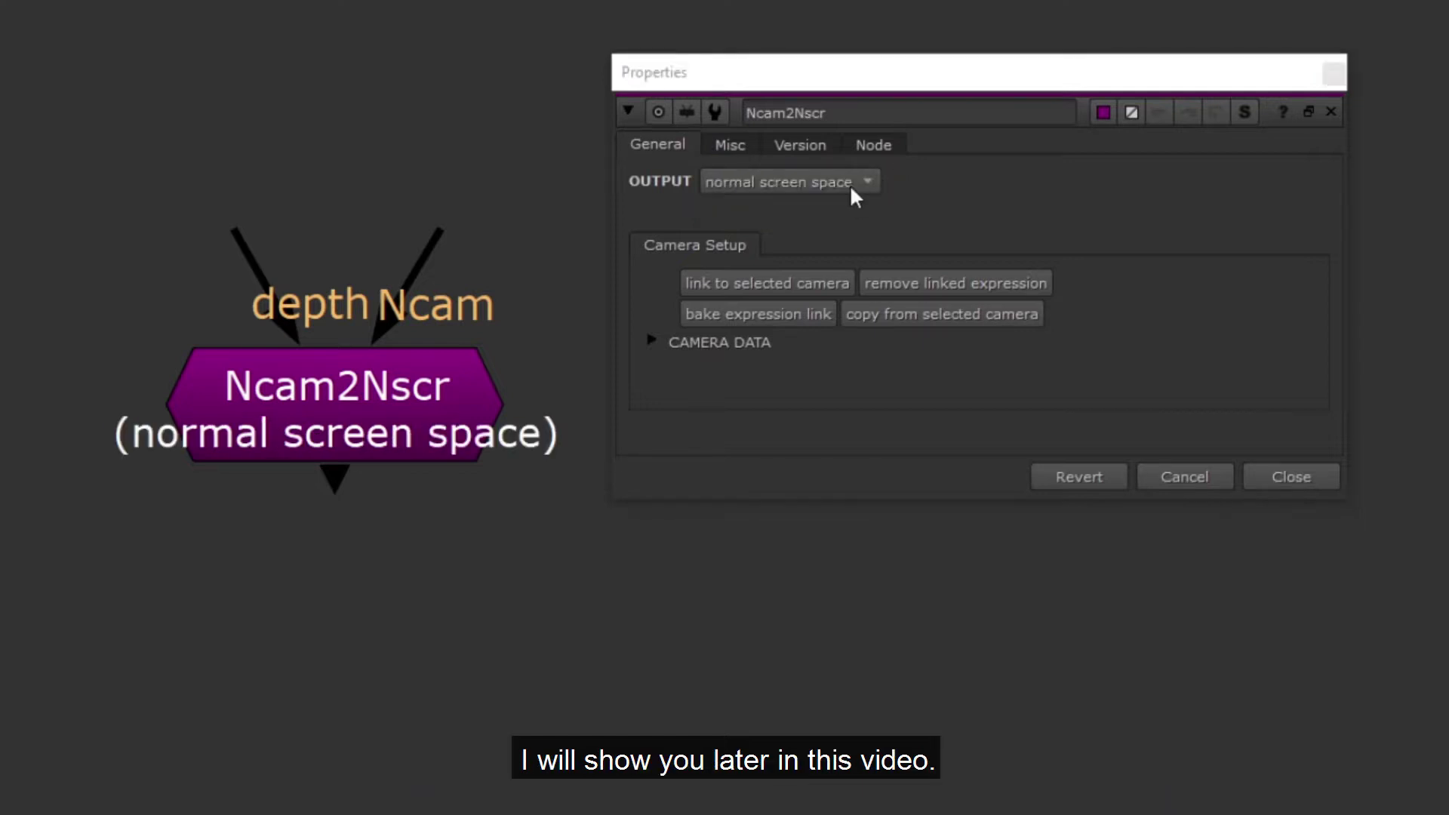
scroll(855, 193, down, 1)
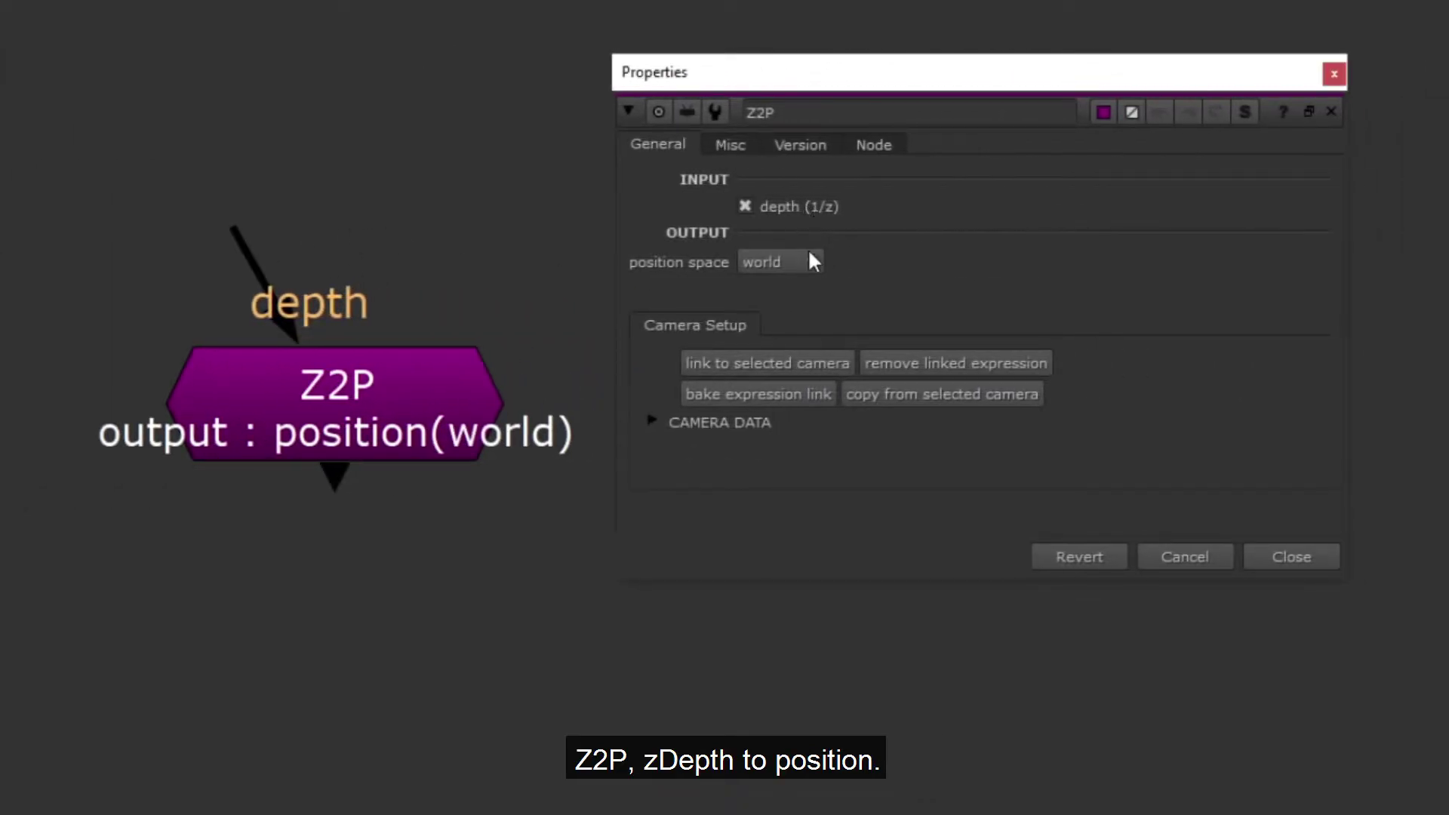
Step: Switch Z2P's position space to camera, then back to world
click(810, 261)
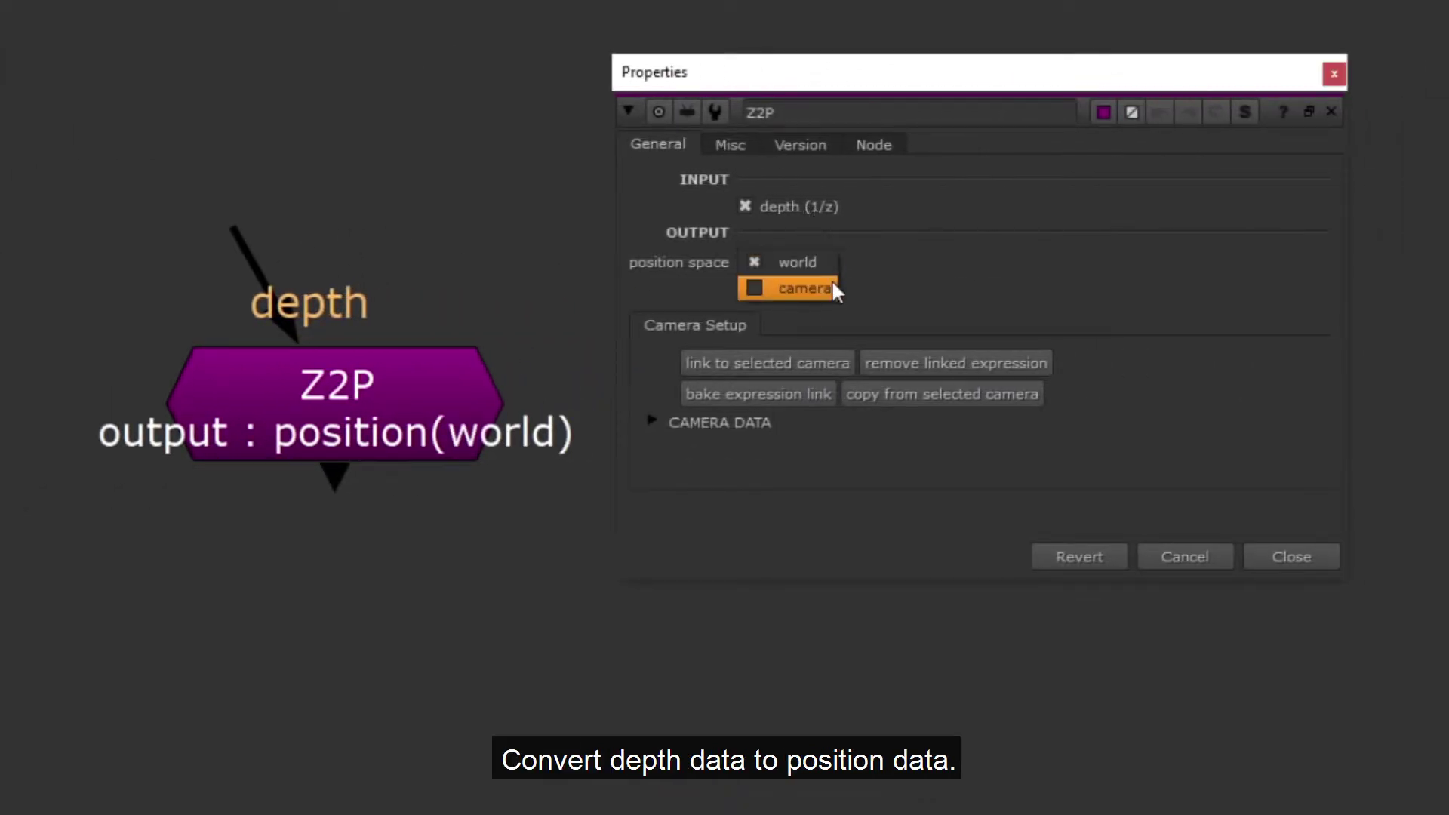
click(829, 287)
click(821, 265)
click(818, 241)
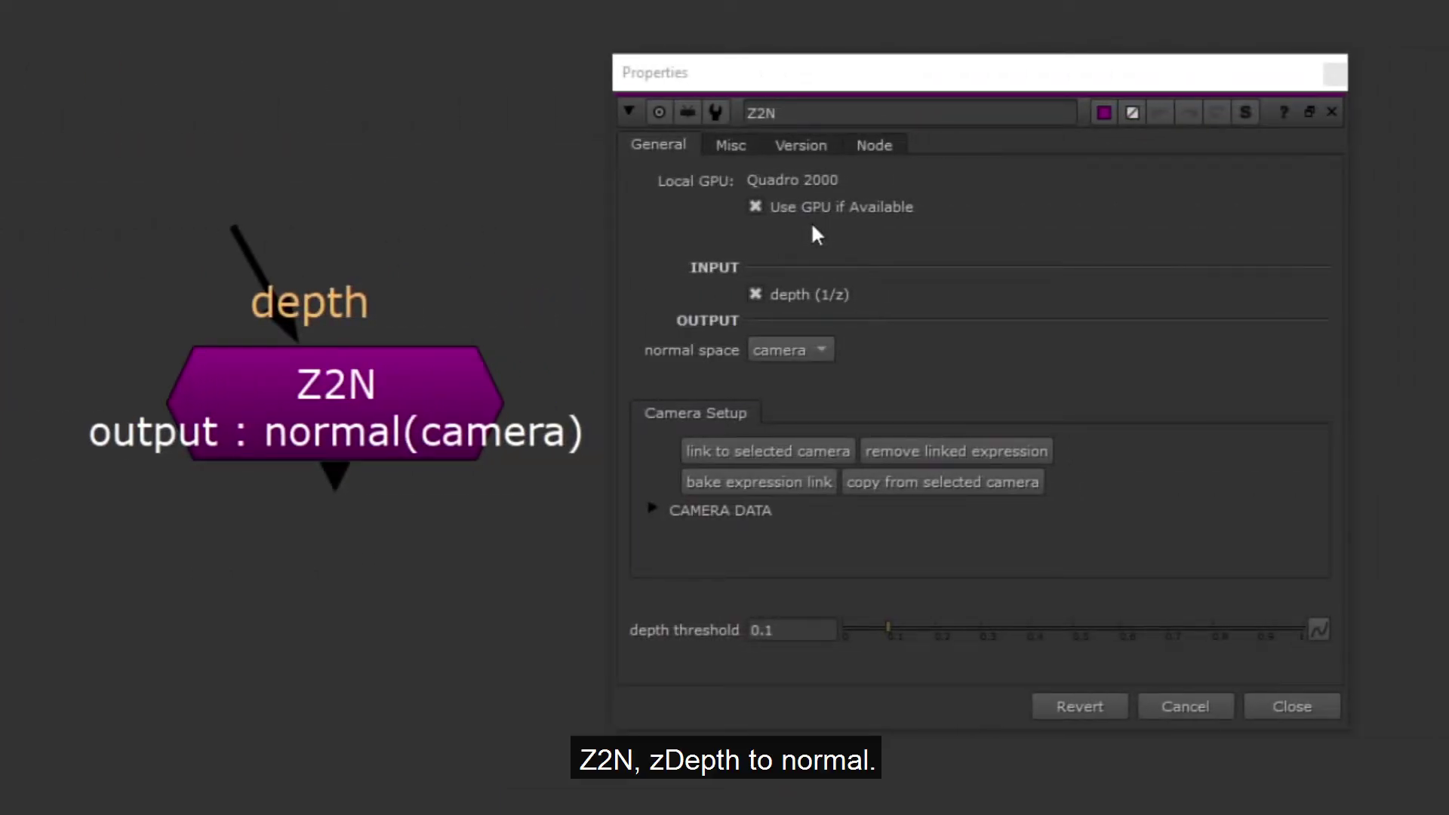
Step: Toggle Z2N's inverted depth off and on, and set its normal space to world
click(826, 296)
click(825, 296)
click(823, 349)
click(825, 319)
click(831, 350)
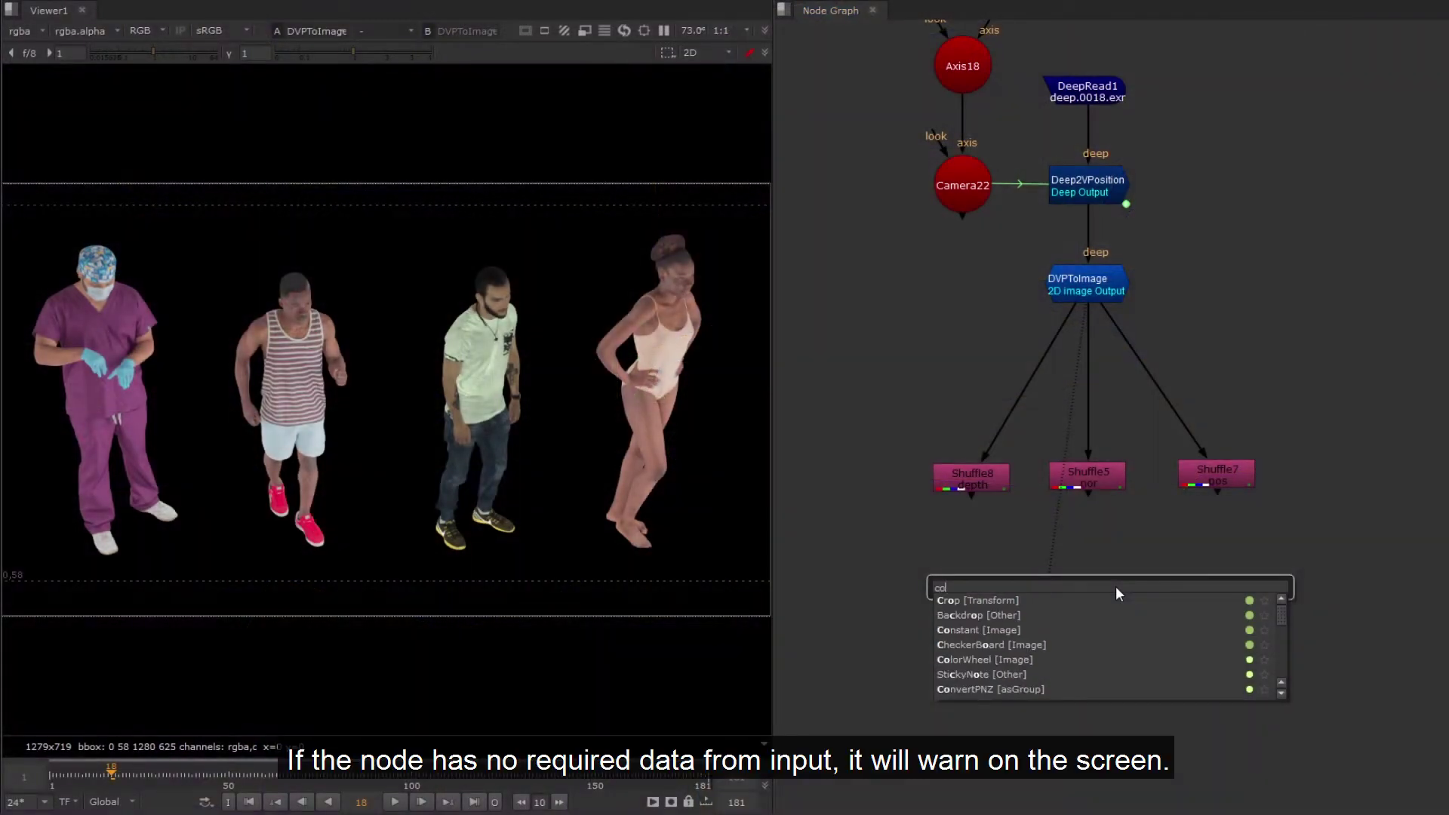
Step: Add a ConvertPNZ node and cycle its input data through normal, depth and back to position
key(Return)
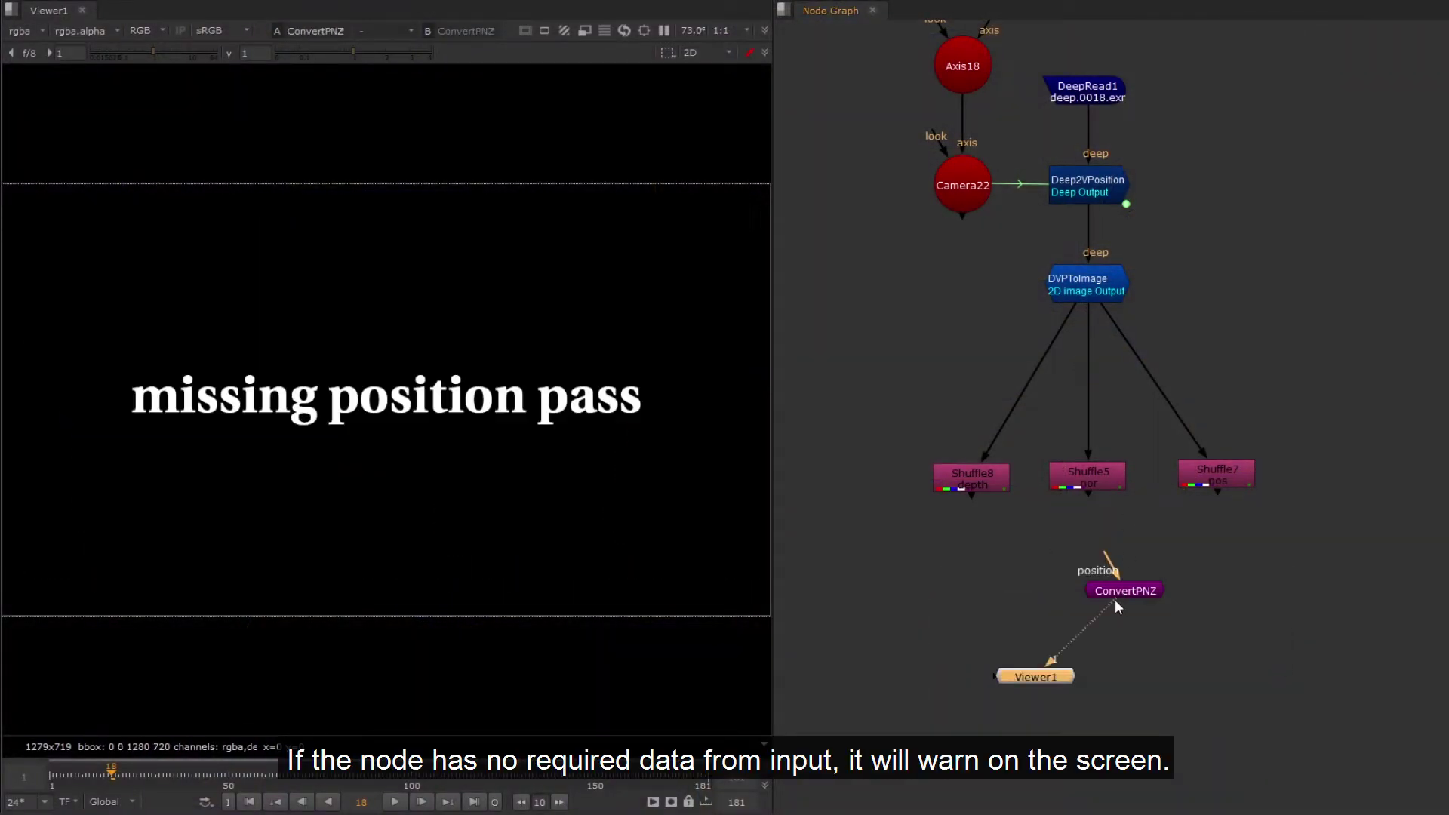
double_click(1152, 590)
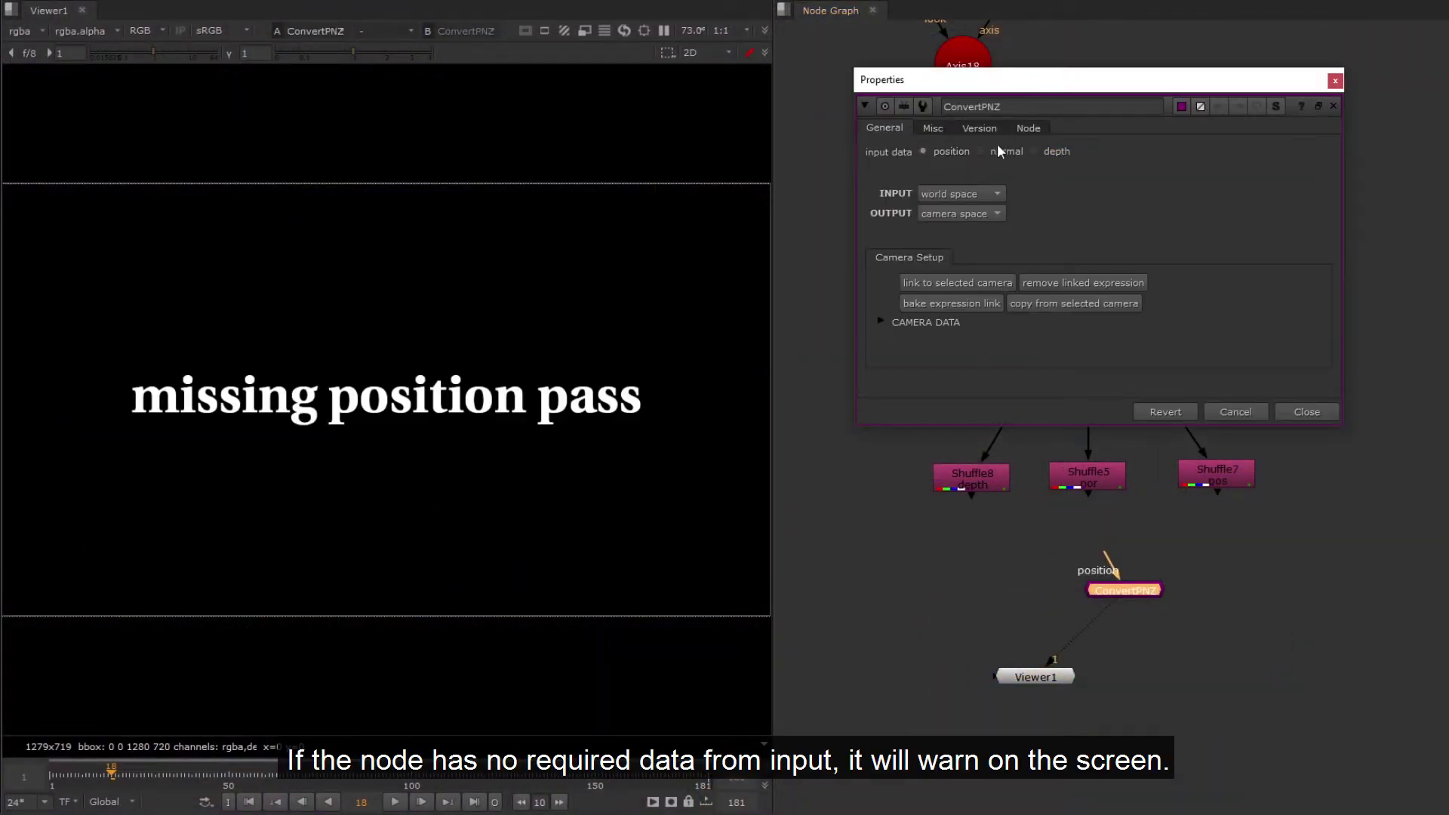
click(998, 148)
click(1037, 151)
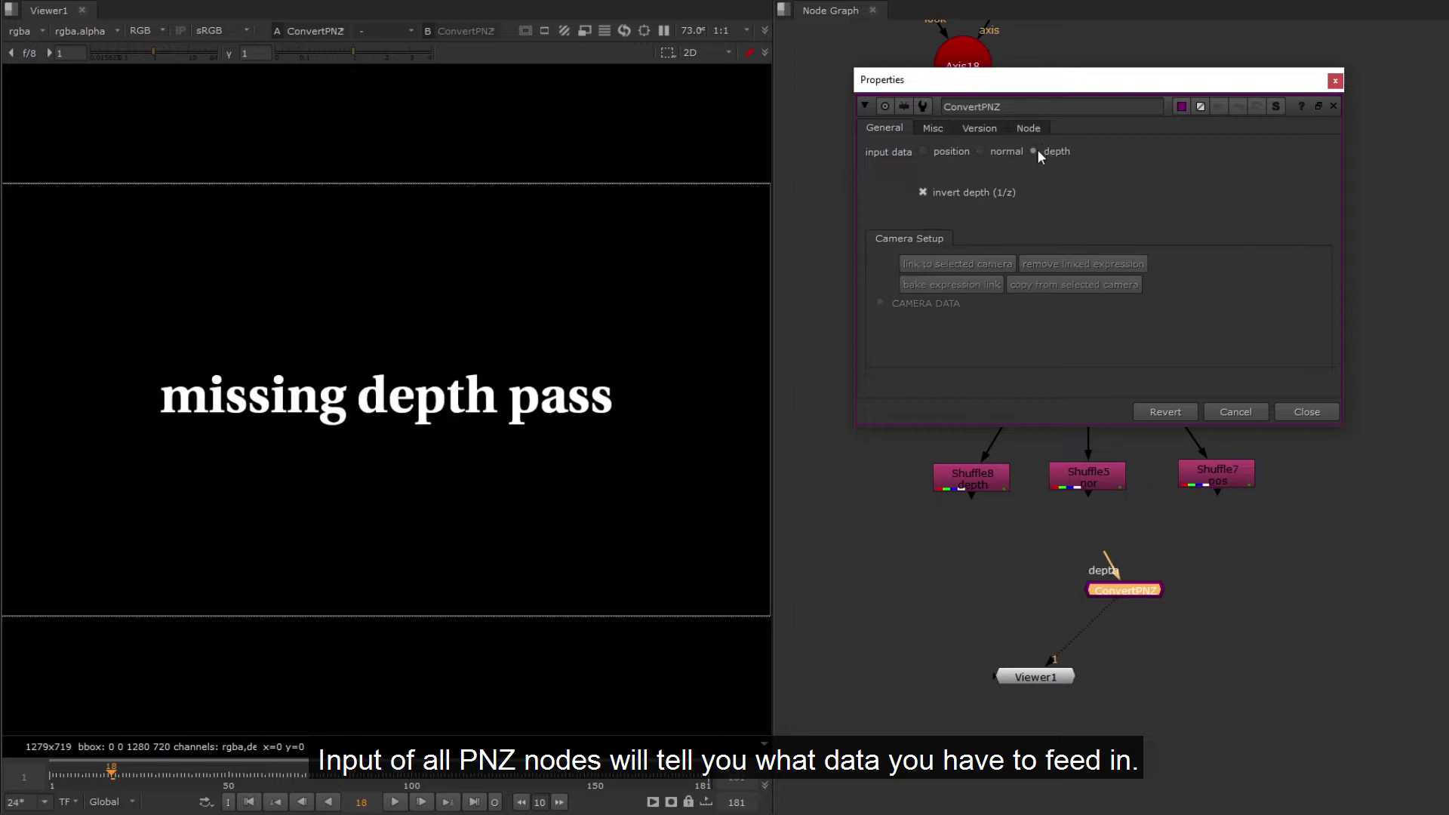
click(925, 151)
click(1311, 413)
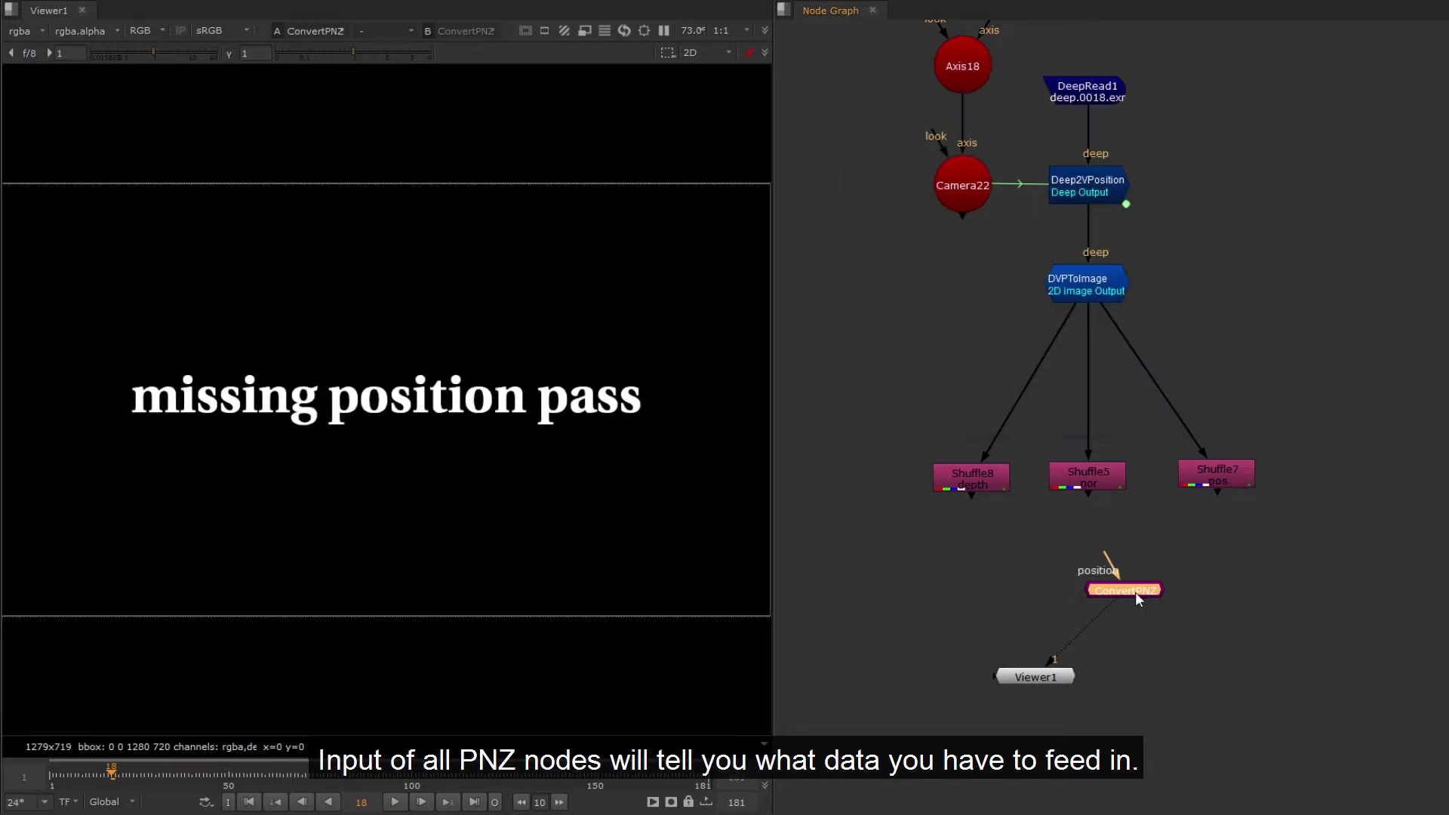
Step: Move ConvertPNZ down and right, and view the DVPToImage output again
drag(1134, 593, 1192, 601)
click(1229, 476)
click(1103, 280)
key(1)
click(1216, 468)
Step: View Shuffle7's position pass and check its settings and alpha channel
key(1)
double_click(1217, 468)
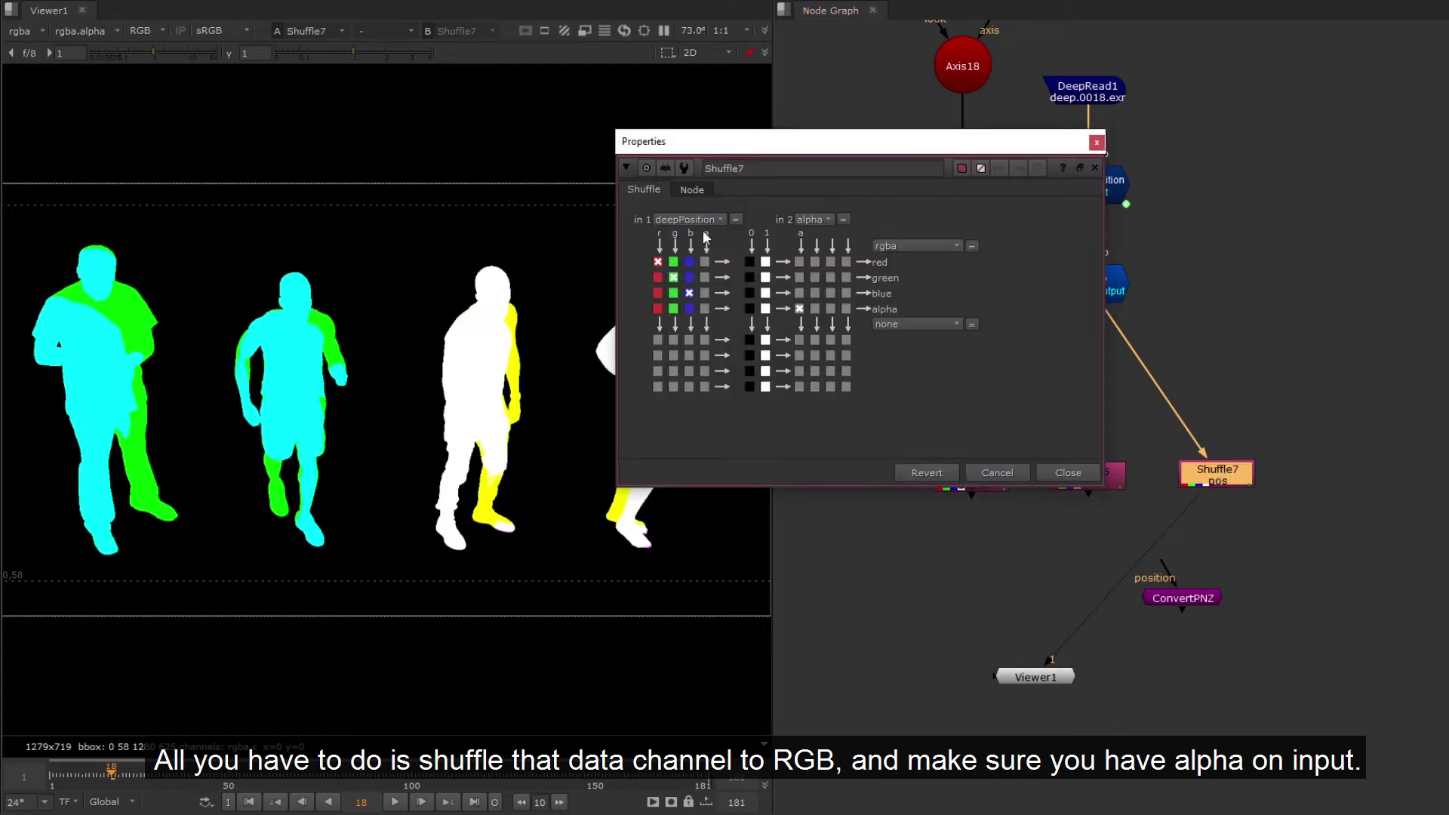
click(1068, 472)
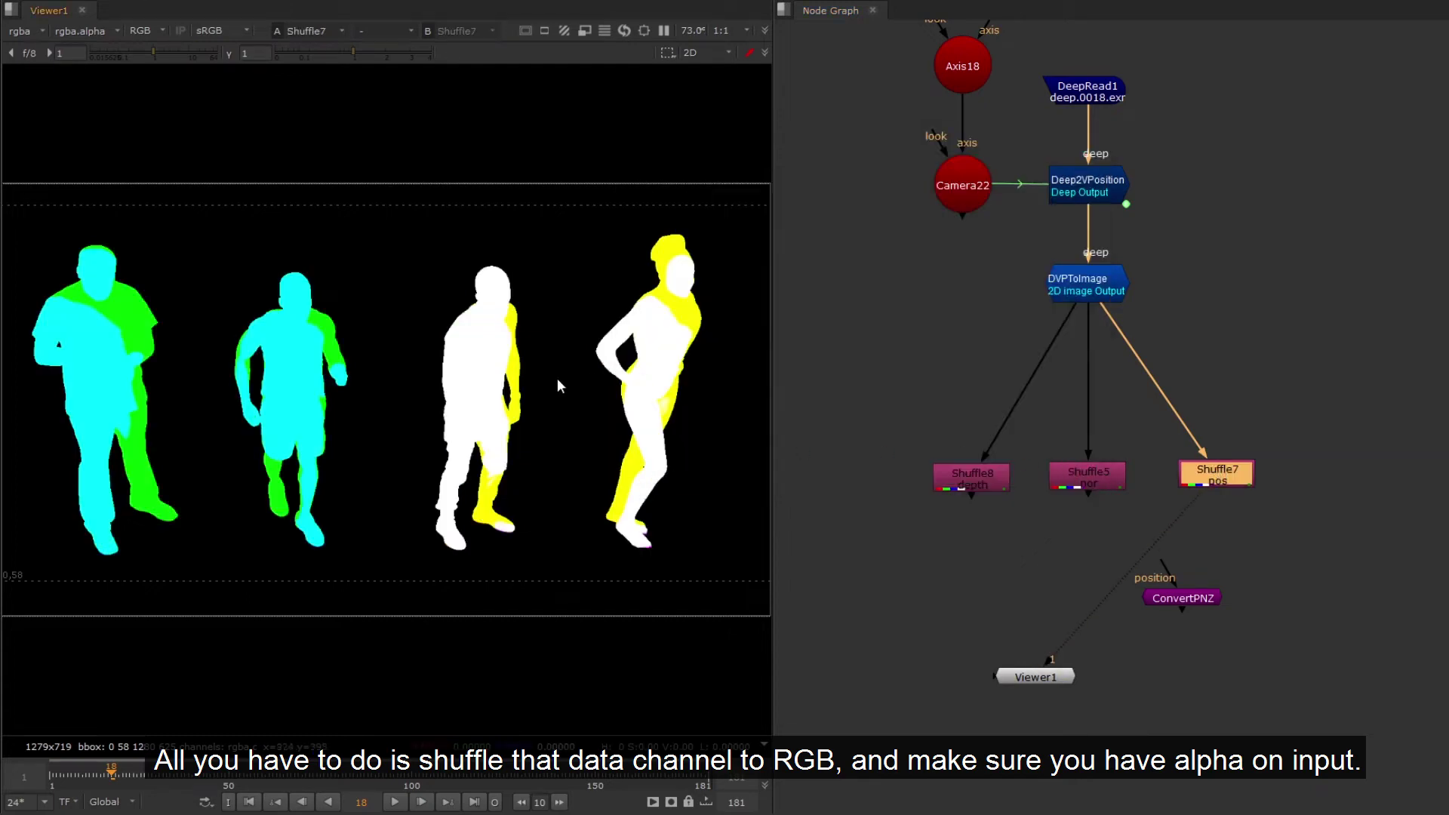
key(a)
key(a)
scroll(486, 284, up, 8)
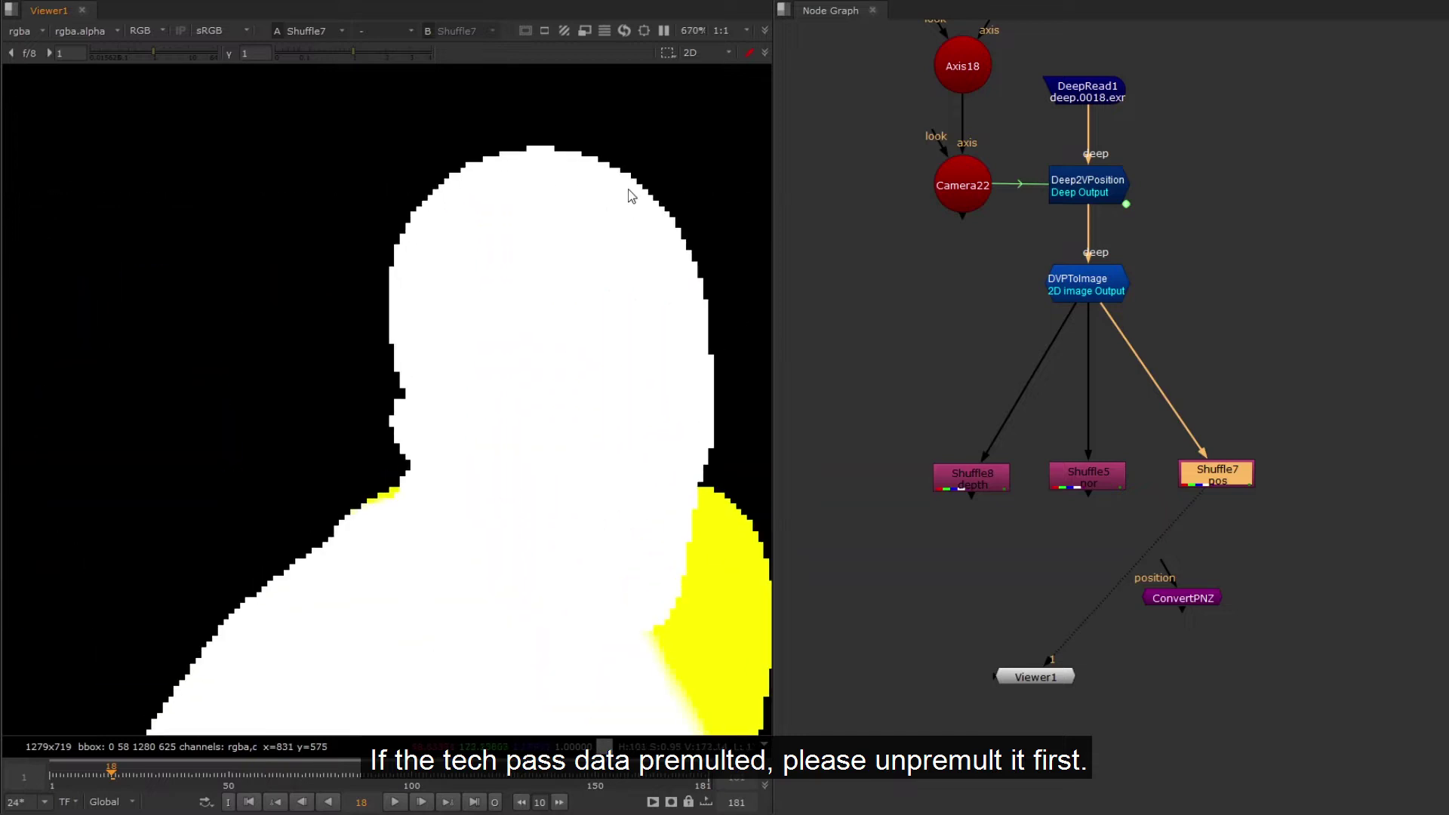
key(a)
key(a)
scroll(464, 198, up, 3)
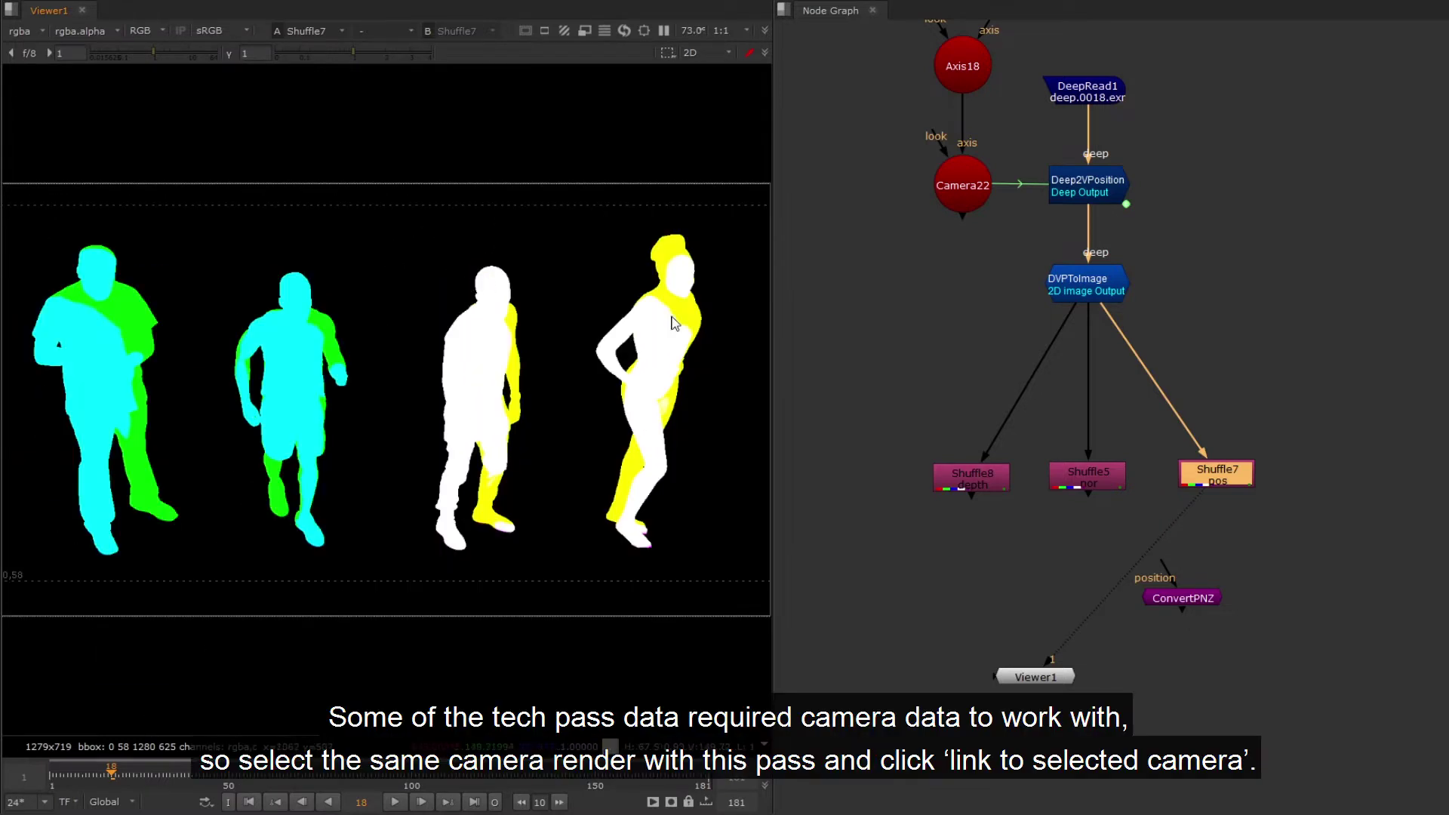
Step: Connect Shuffle7's position pass into ConvertPNZ and view it with its settings open, then select Camera22
drag(1055, 662, 1215, 476)
drag(1201, 596, 1227, 598)
double_click(1238, 600)
drag(1102, 79, 483, 142)
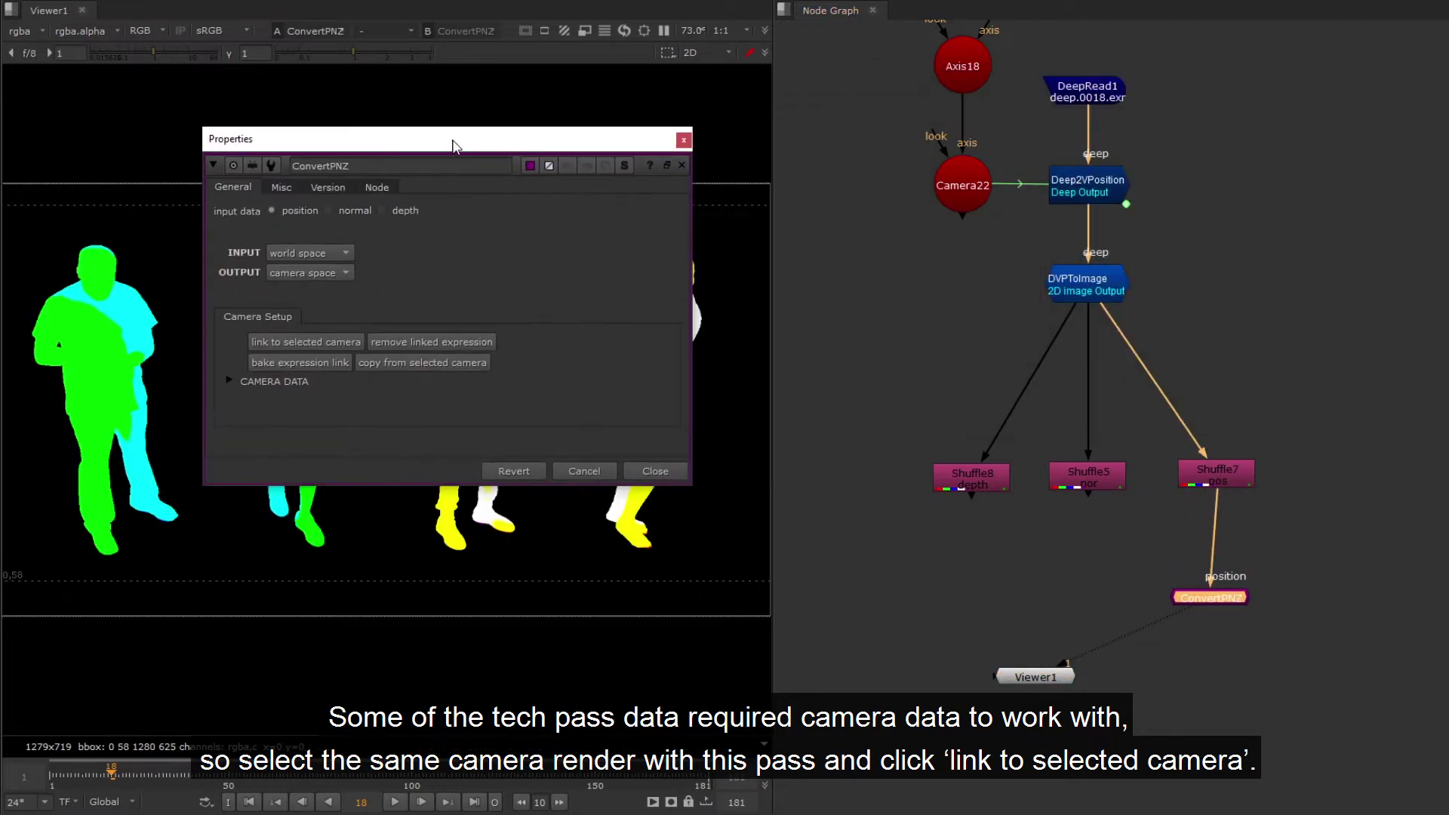
middle_drag(967, 198, 942, 266)
click(942, 266)
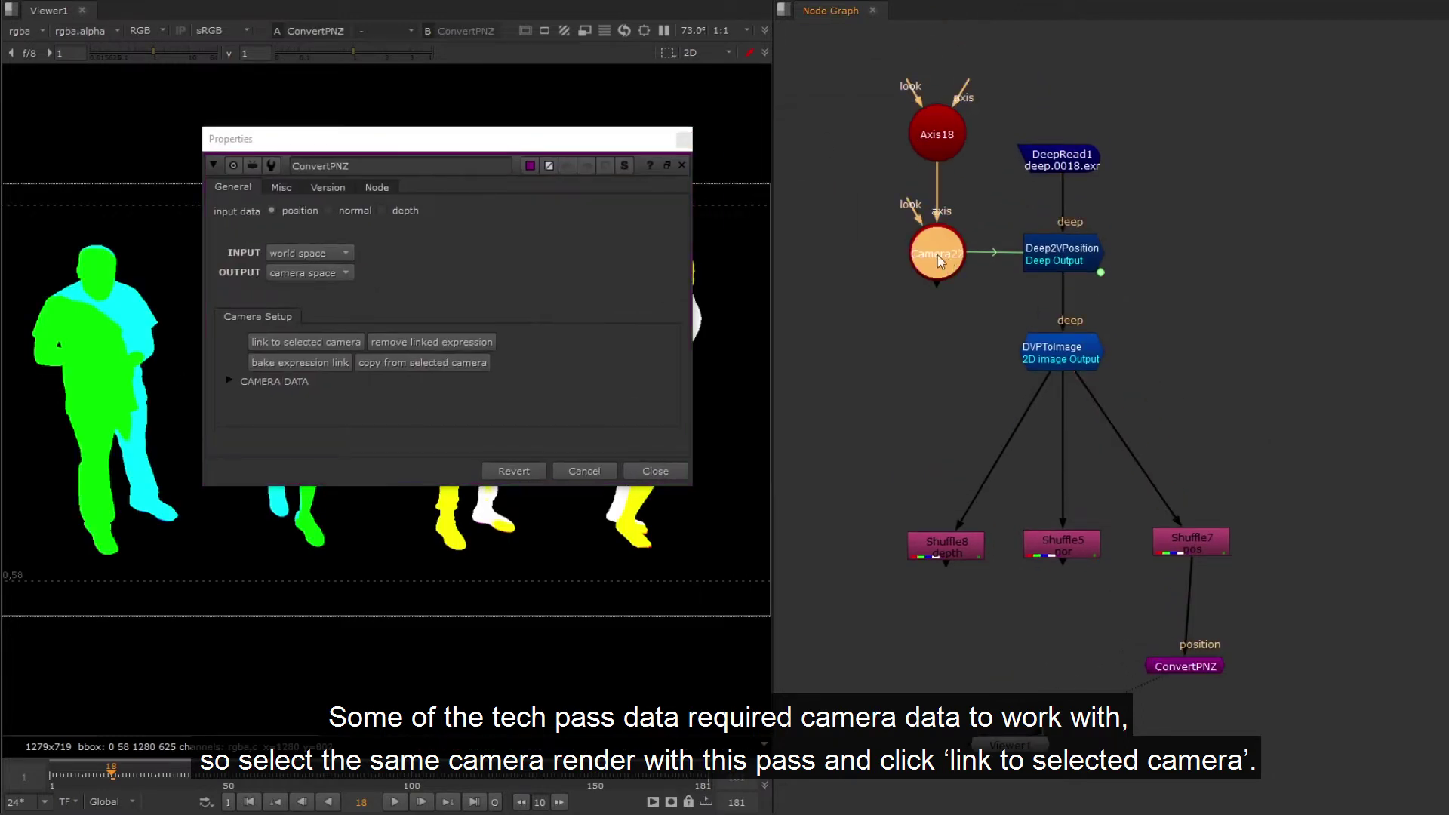
Step: Link ConvertPNZ to the selected Camera22 so it converts world positions to camera space
click(331, 342)
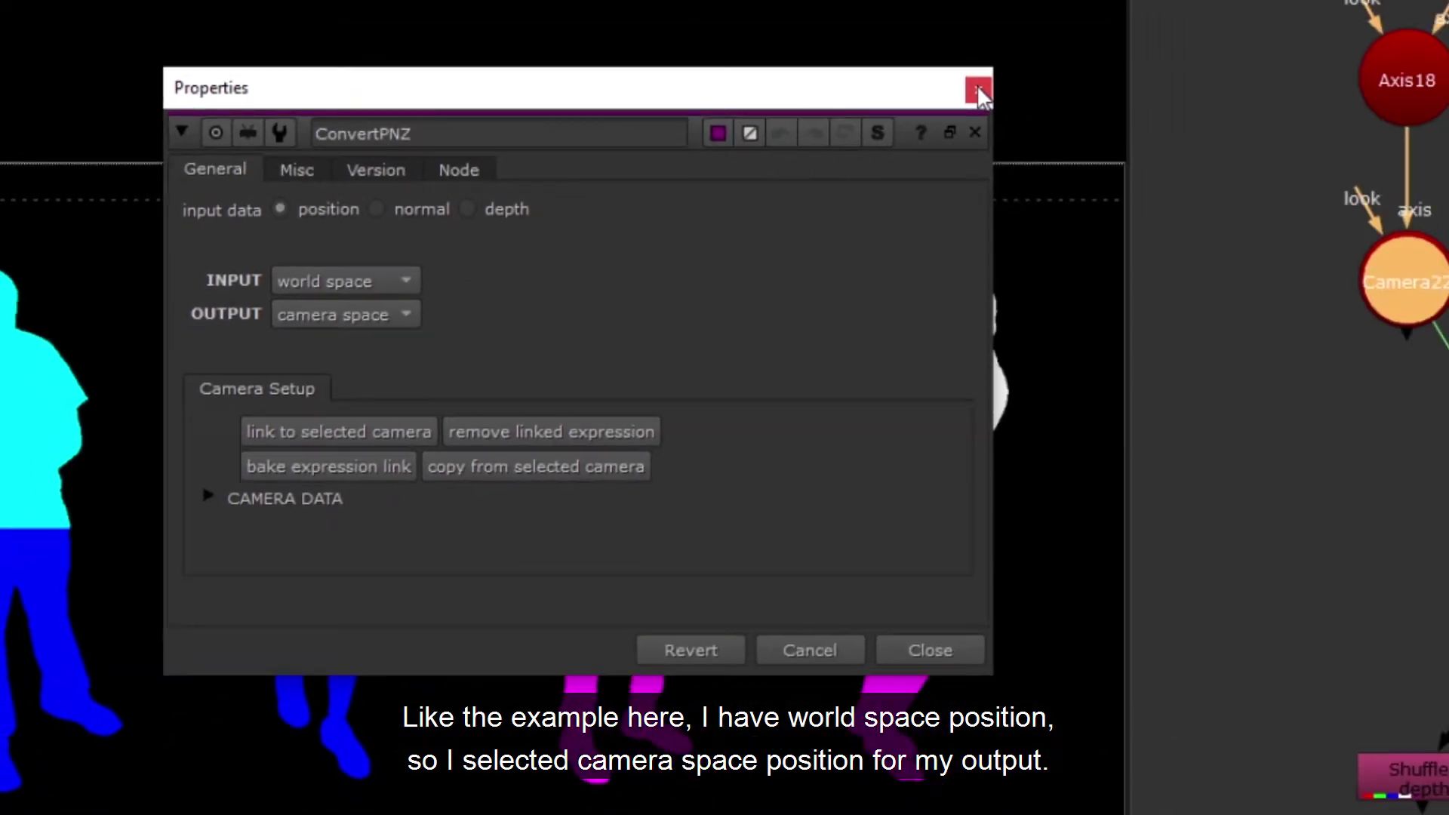
Step: Disable ConvertPNZ for comparison and shift the node to the right
click(1131, 65)
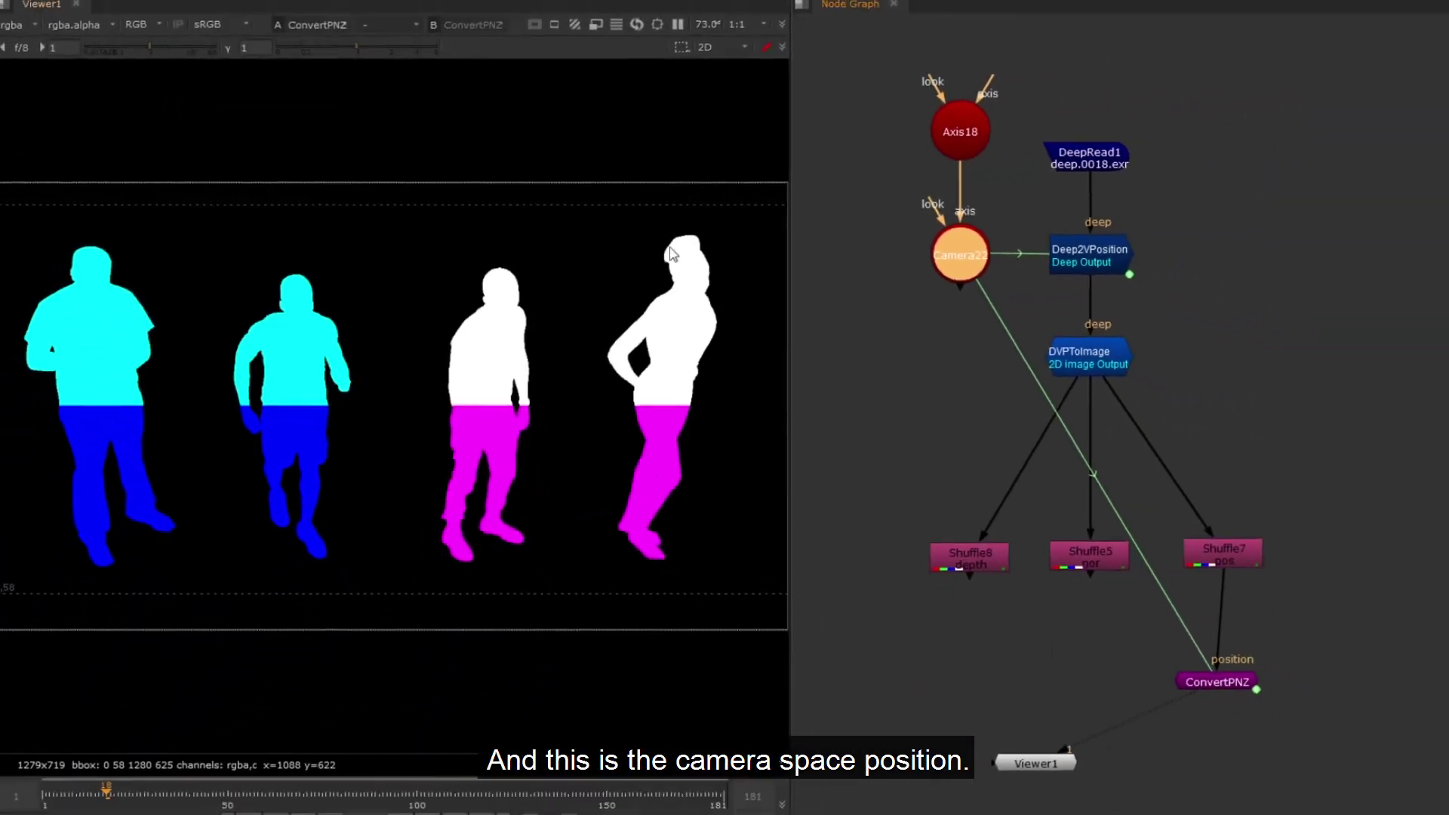
click(1244, 673)
key(d)
key(d)
key(d)
key(d)
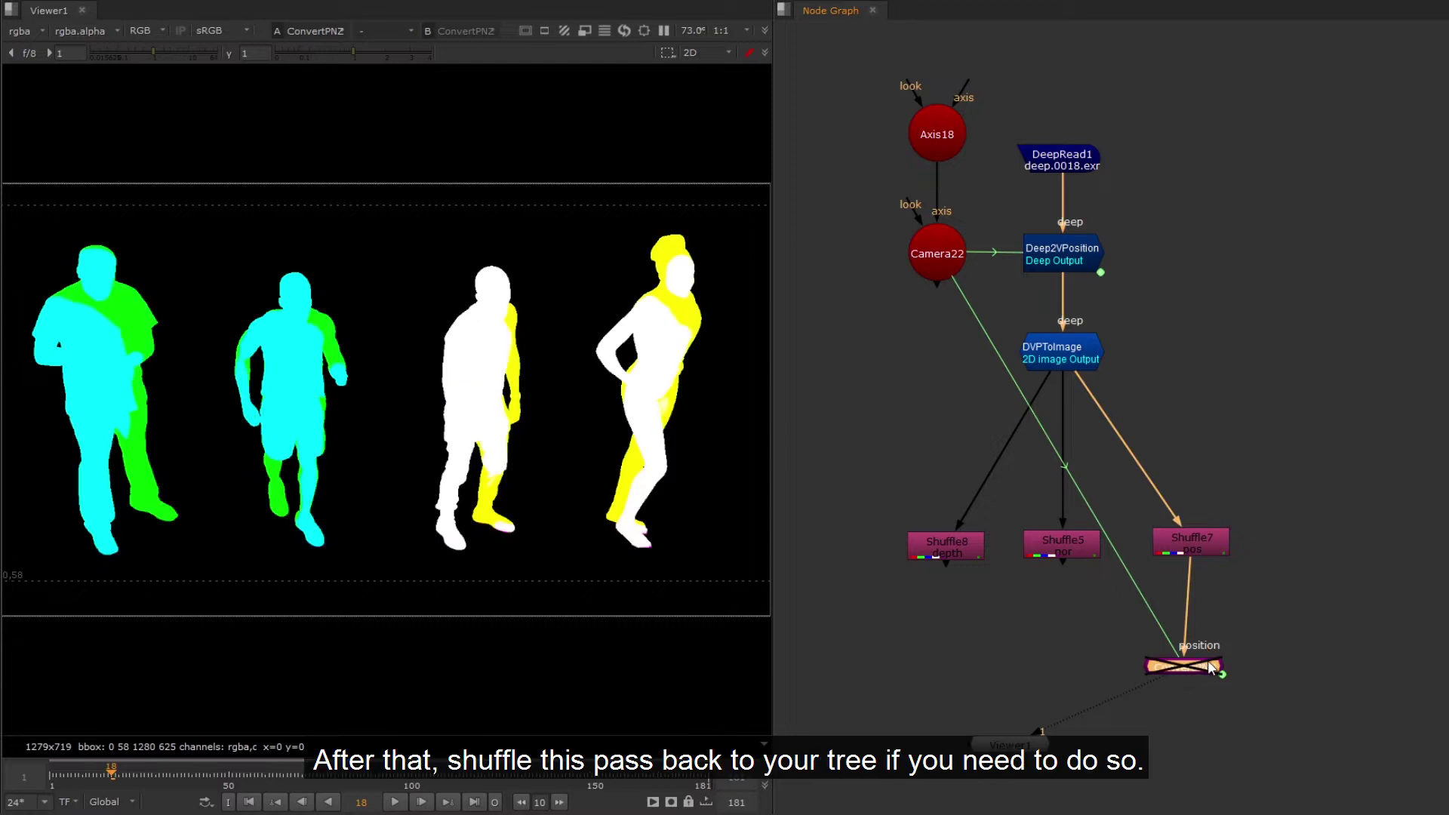
drag(1209, 659, 1229, 662)
Step: Add a Shuffle1 node with B wired to DVPToImage and A wired to ConvertPNZ
key(Tab)
text(shu)
key(Return)
drag(1116, 652, 1083, 658)
key(1)
drag(1075, 638, 1066, 359)
drag(1123, 657, 1189, 674)
Step: Set Shuffle1's output layer to Pworld, taking its input from A
click(740, 495)
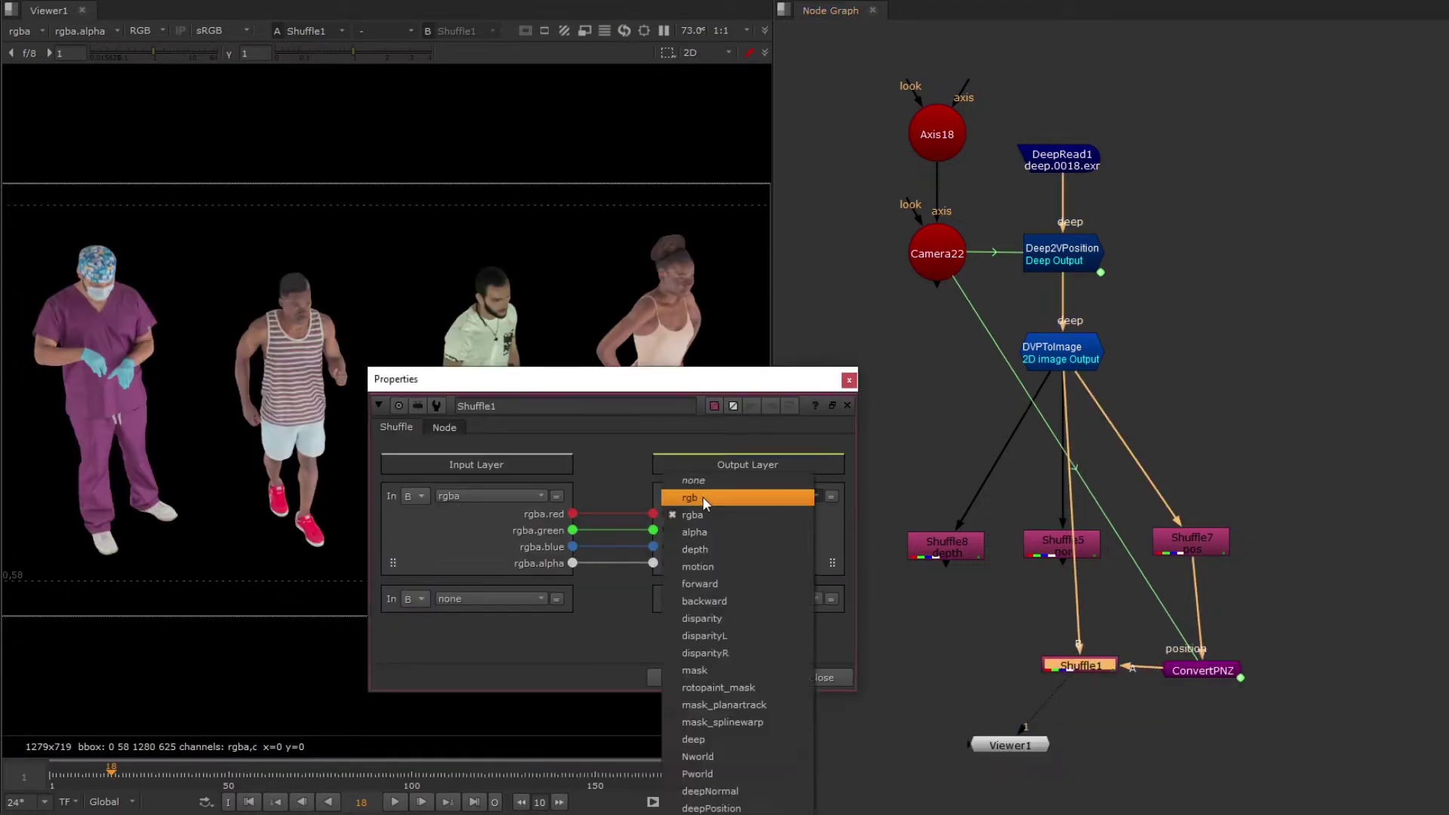
click(738, 770)
click(415, 496)
click(426, 514)
click(820, 677)
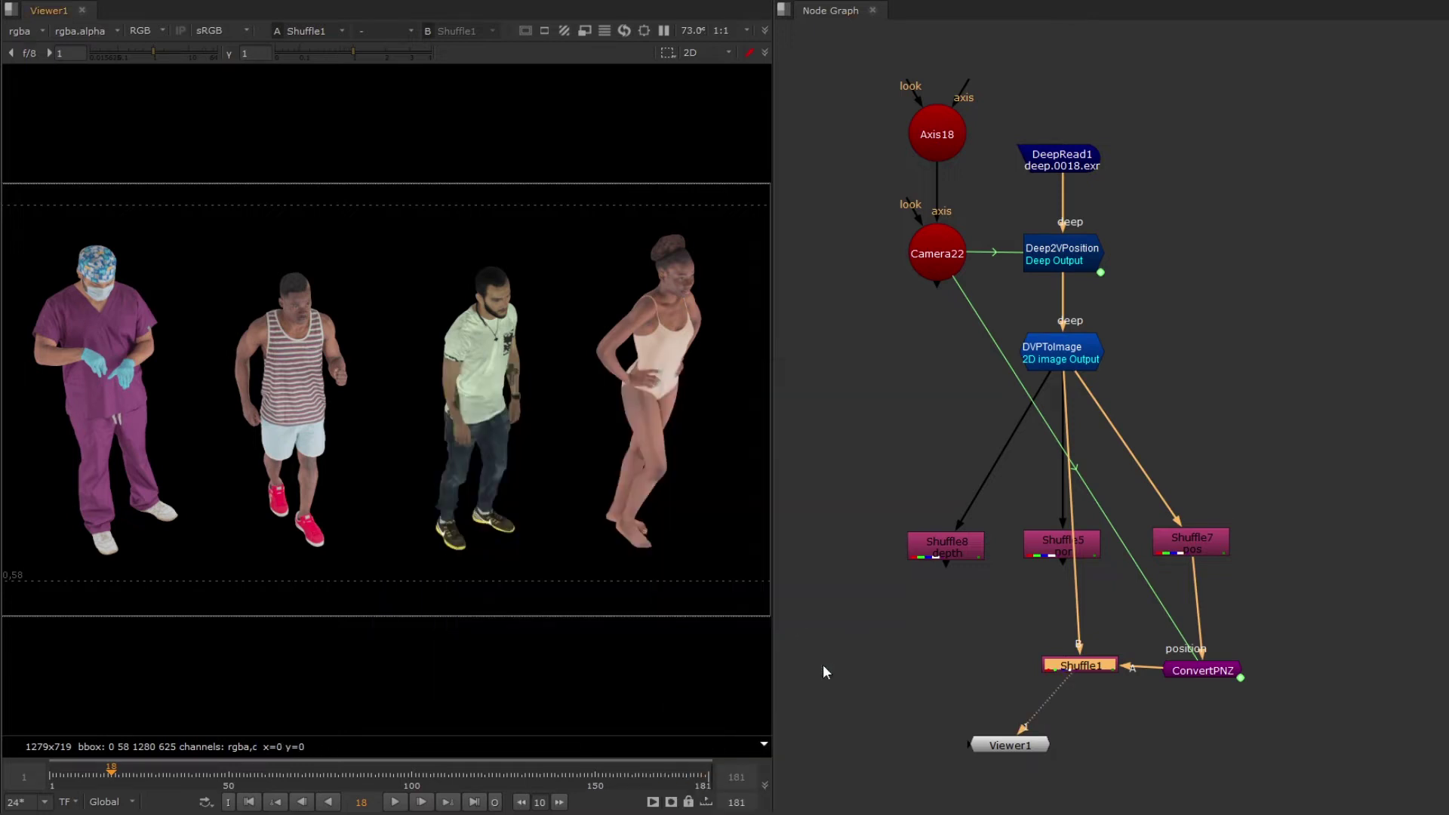
Step: View the Pworld layer while toggling ConvertPNZ to compare, then return to rgba
click(30, 31)
click(45, 136)
click(1198, 670)
key(d)
key(d)
click(37, 35)
click(63, 80)
click(1079, 668)
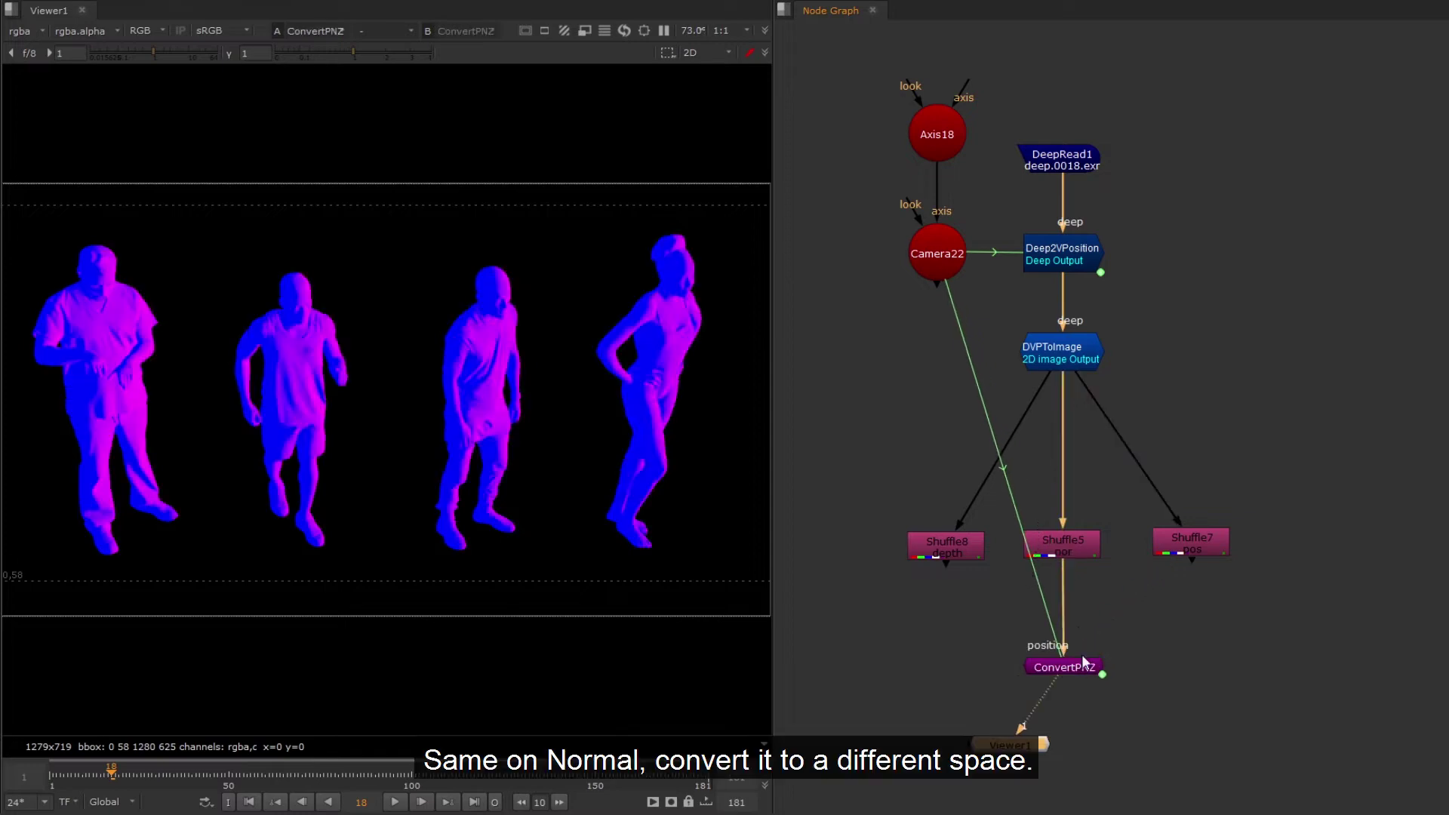
Step: Set ConvertPNZ's input data to normal and view only the blue channel
double_click(1065, 667)
click(329, 211)
click(684, 141)
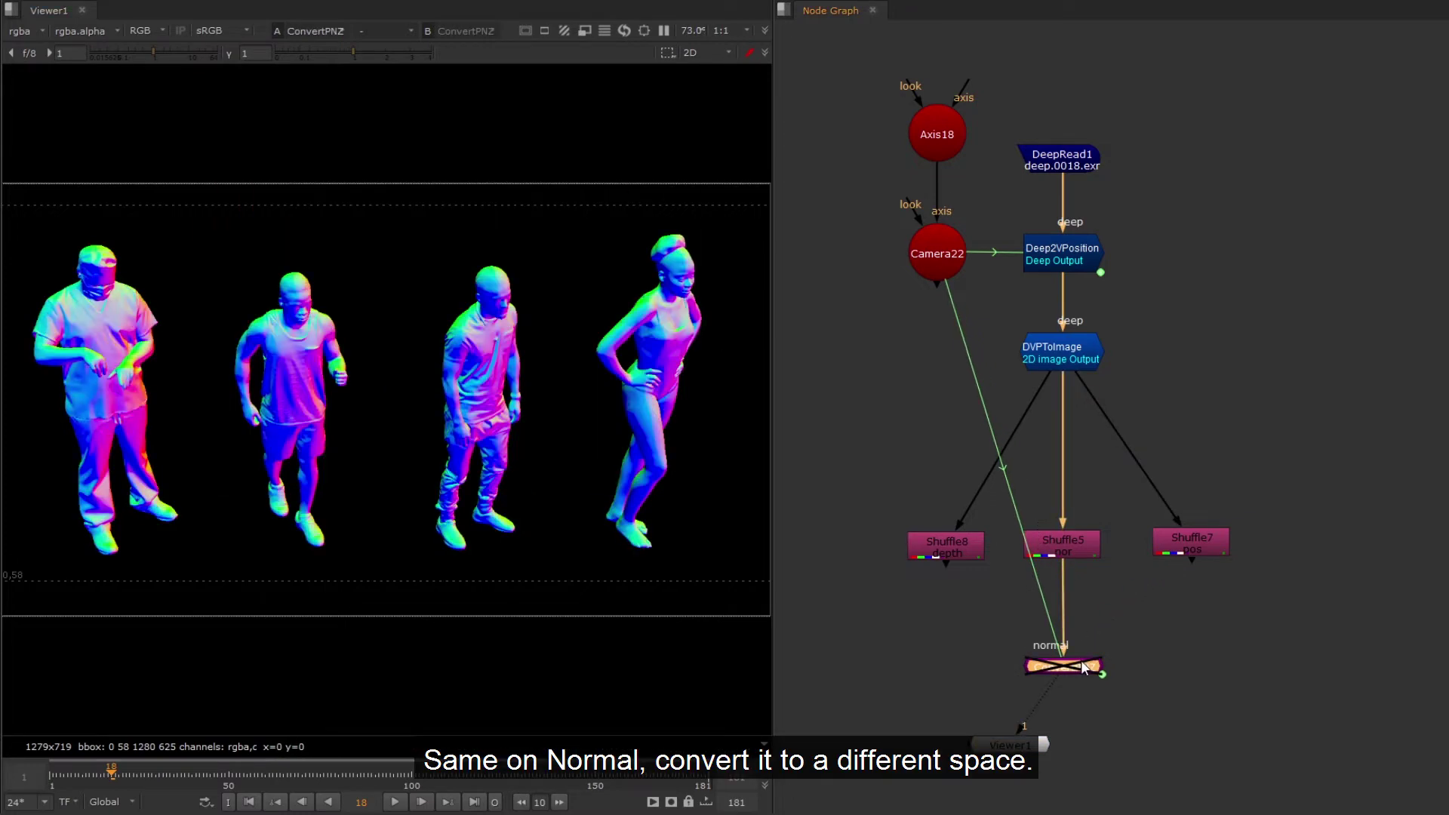
key(b)
key(b)
click(1256, 461)
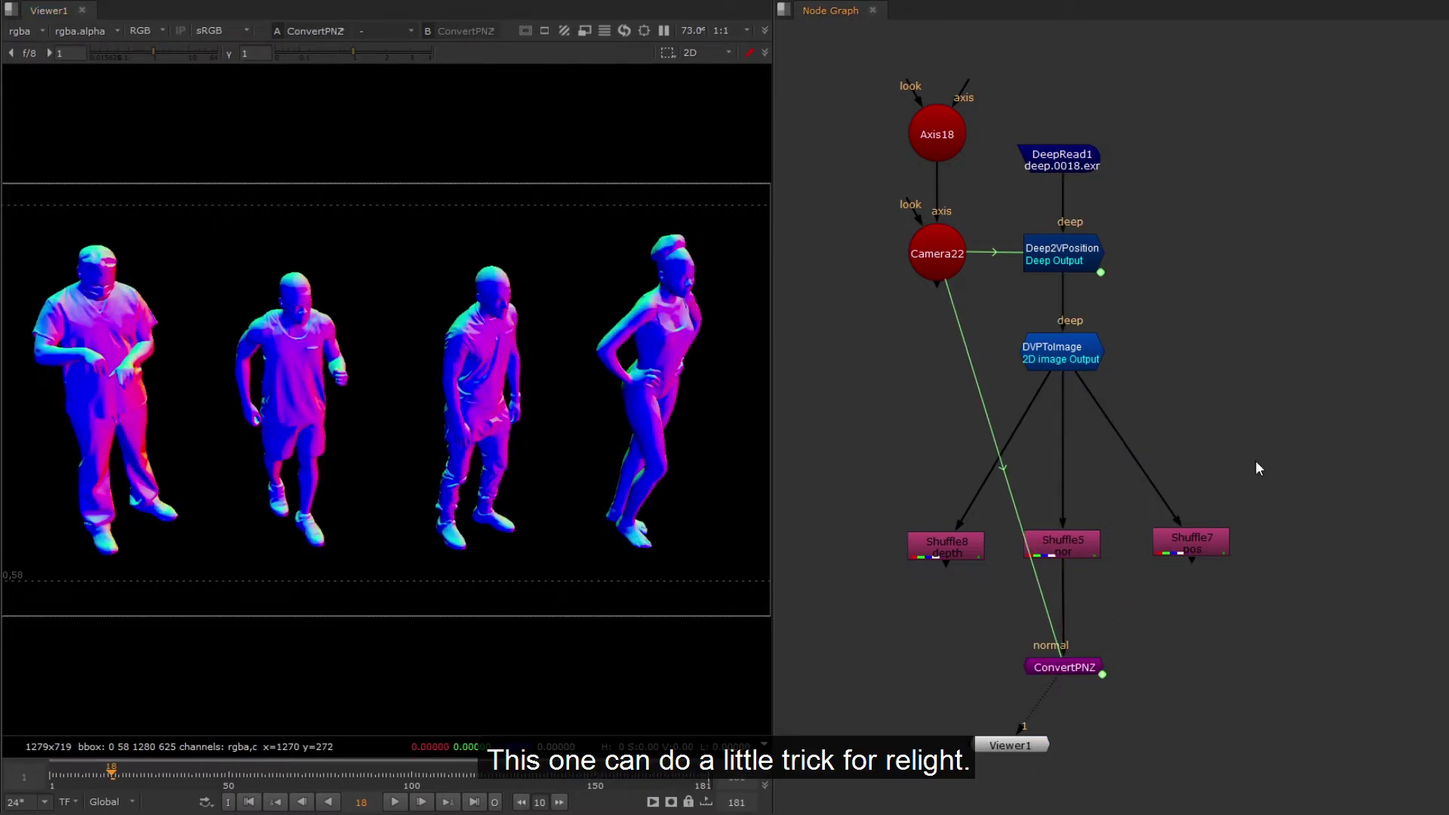
Step: Create a Light1 node, select it, and link ConvertPNZ to it
key(Tab)
text(light [Lights)
key(Return)
drag(1041, 276, 604, 84)
double_click(1080, 666)
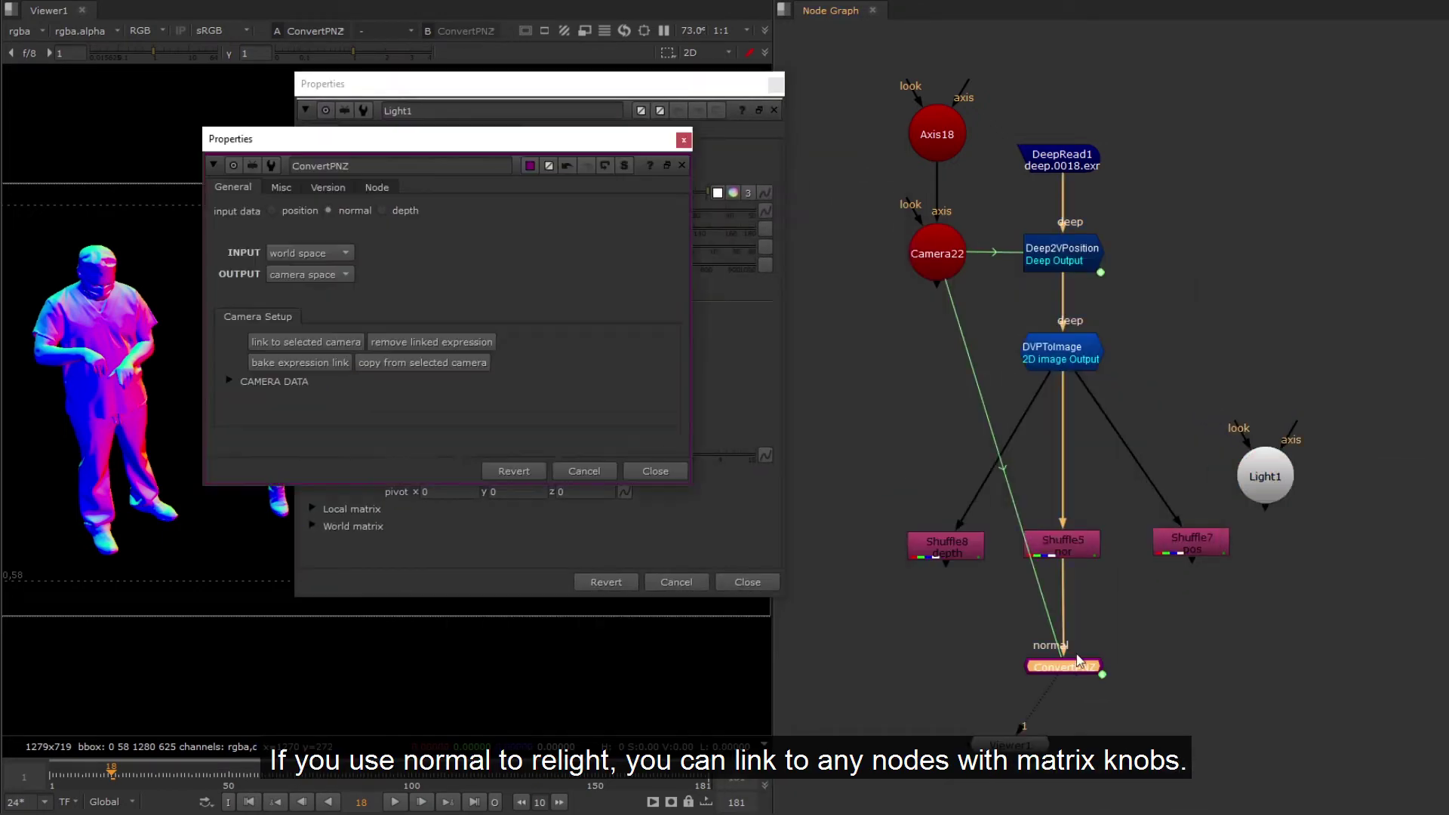
click(1259, 480)
click(288, 344)
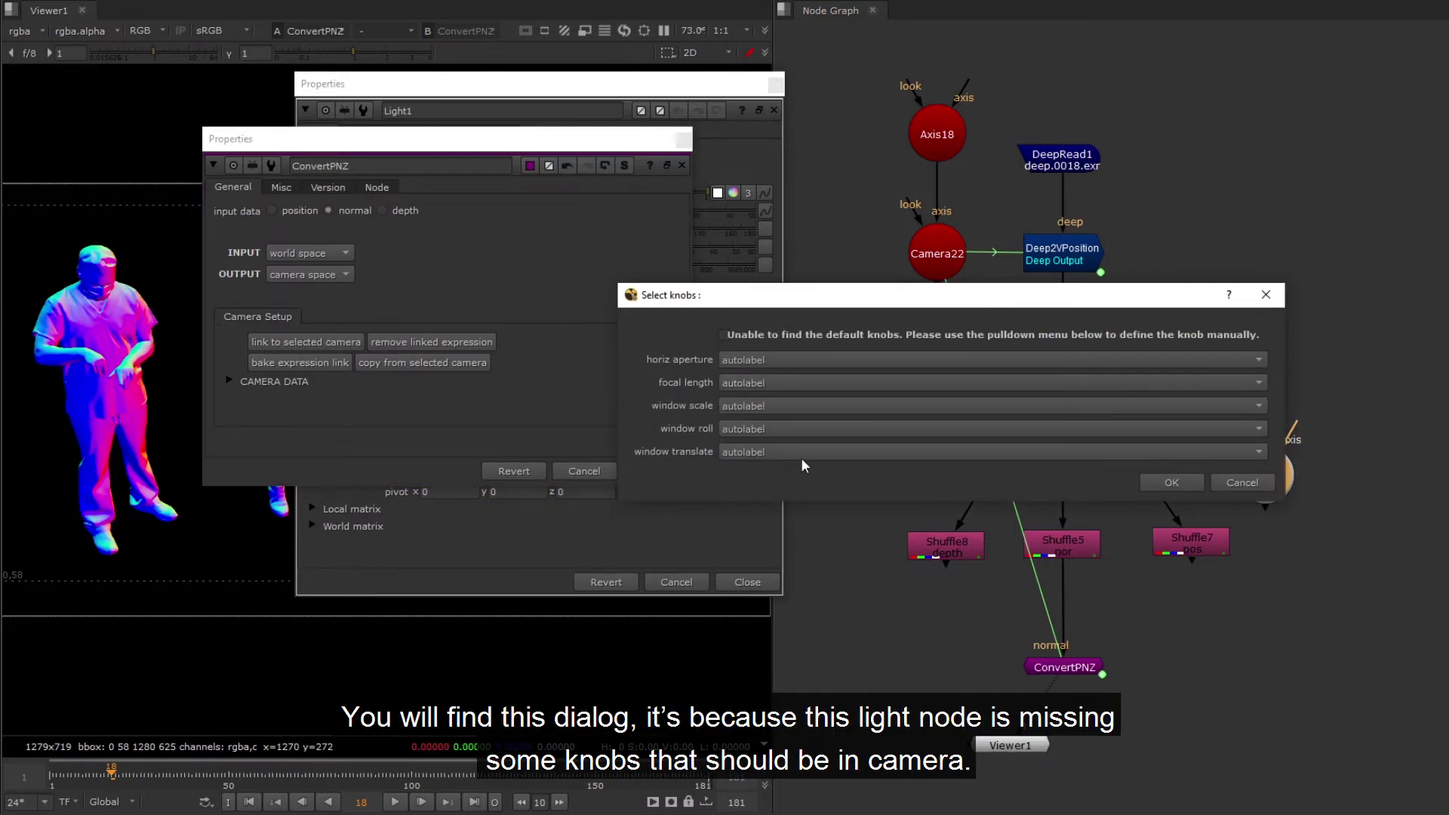
Step: Accept the automatic knob matching for the Light1 link and view the blue channel
click(1172, 483)
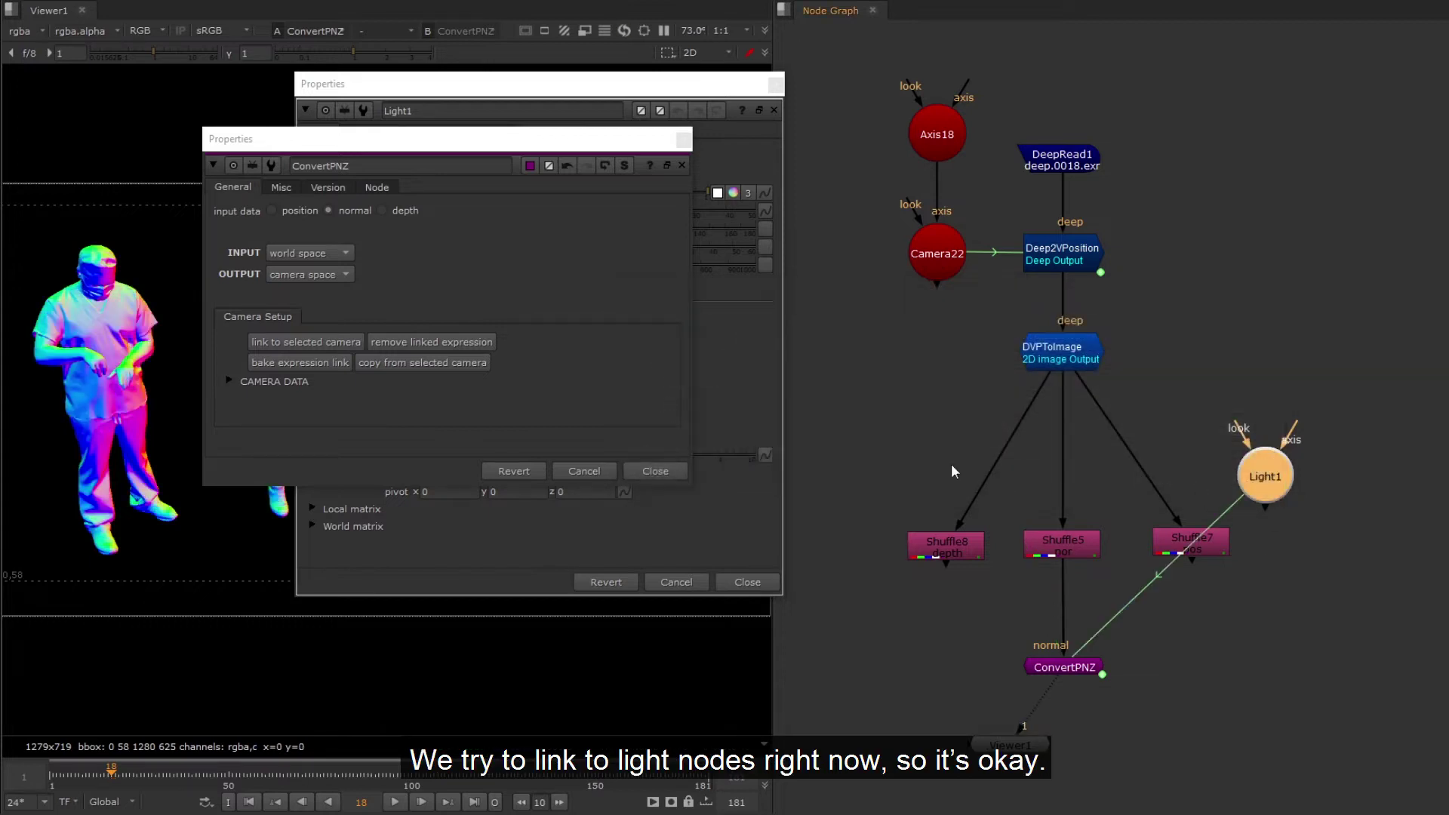
click(654, 471)
drag(701, 85, 1321, 71)
key(b)
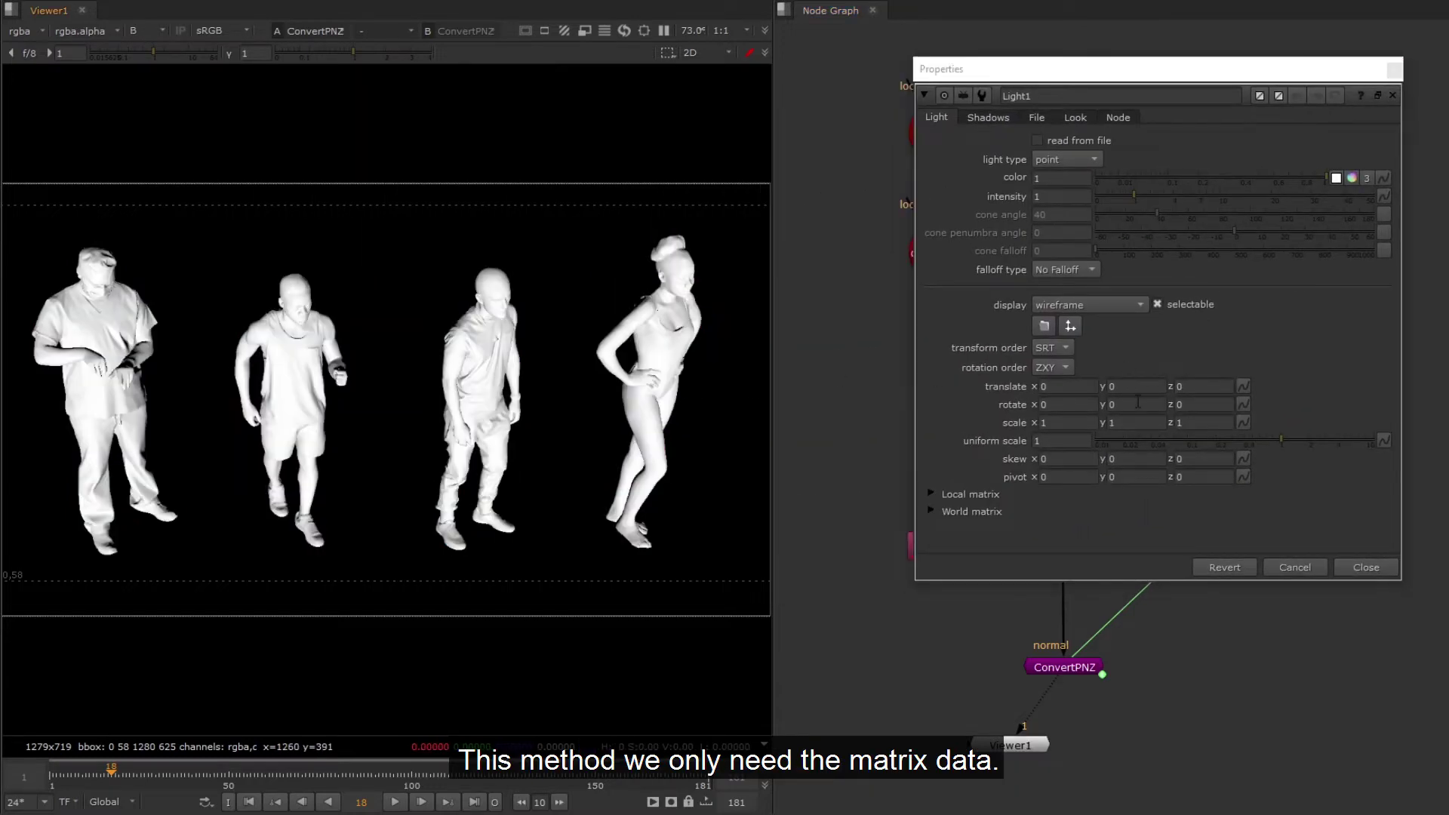
Step: Set Light1's y rotation to 90, then keep raising it to sweep the shading
click(1135, 404)
text(90)
key(Return)
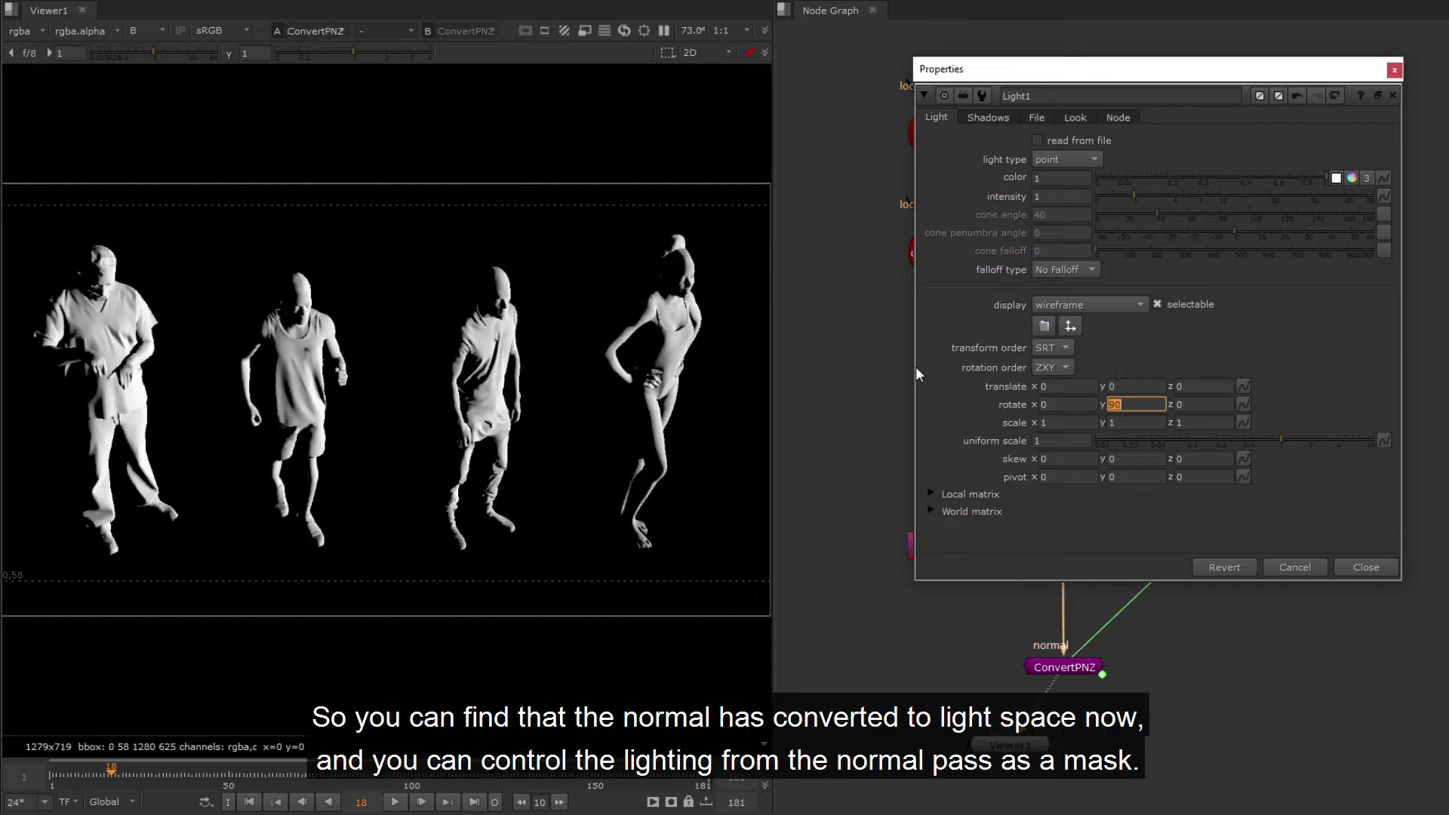
key(Left)
key(Up)
key(Up)
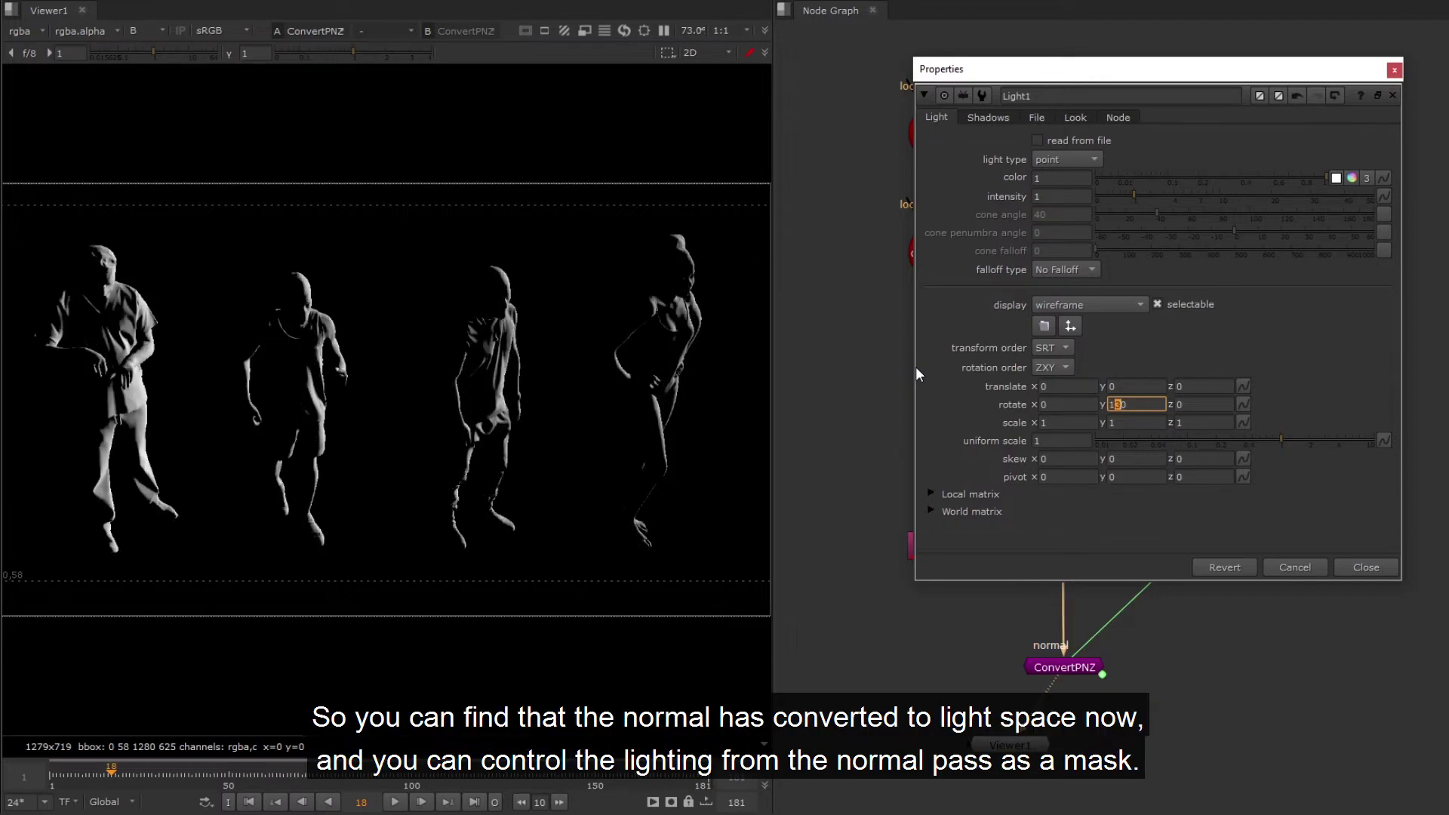
key(Up)
key(Up)
key(Up)
key(Up)
key(Up)
key(Up)
key(Up)
key(Up)
key(Up)
key(Up)
key(Up)
key(Up)
key(Up)
key(Up)
key(Up)
key(Up)
key(Up)
key(Up)
key(Up)
key(Up)
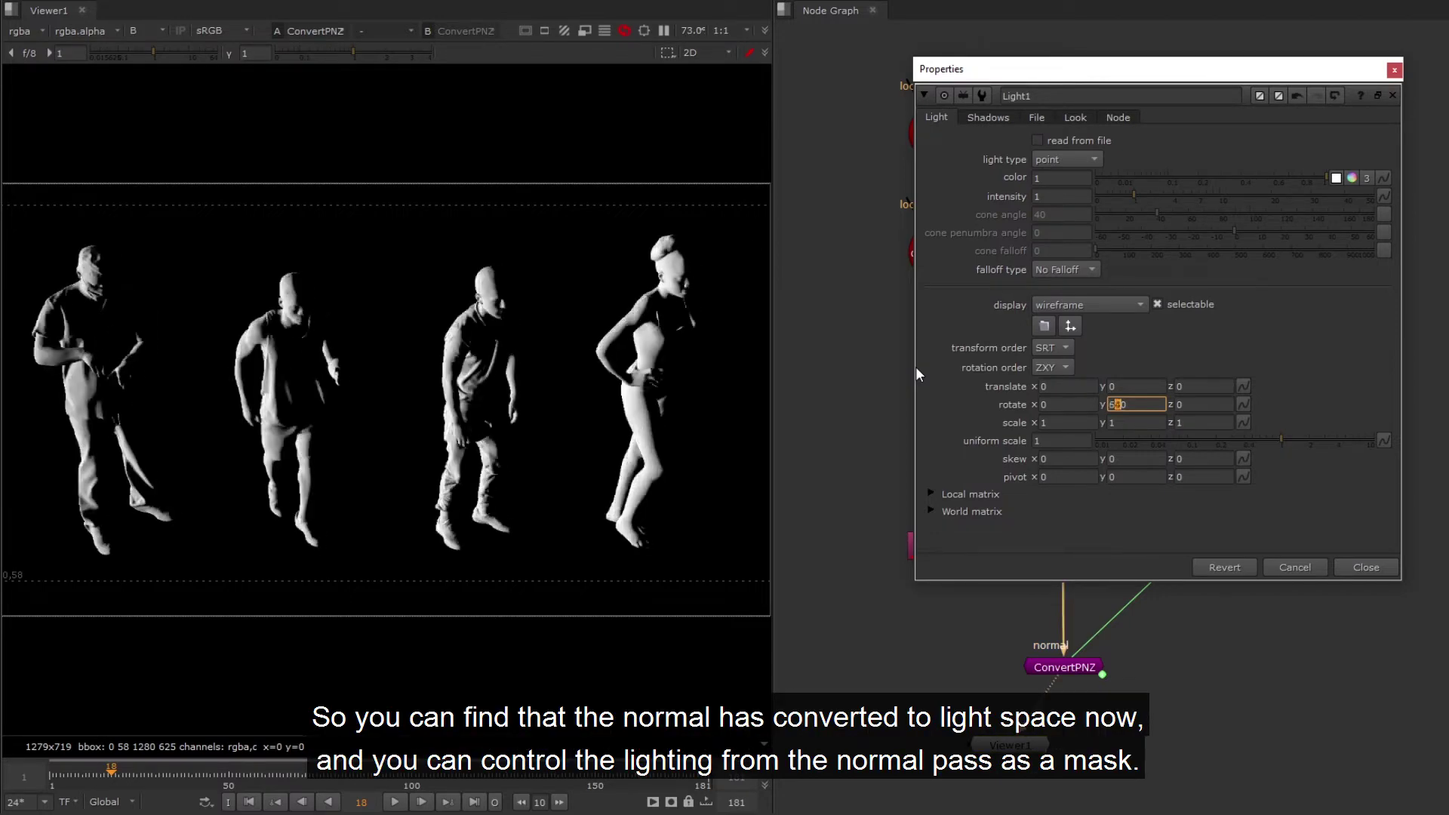
key(Up)
key(Up)
key(Up)
key(Up)
Step: Set Light1's x rotation to 50 and raise it further before closing the light settings
key(shift+Tab)
text(50)
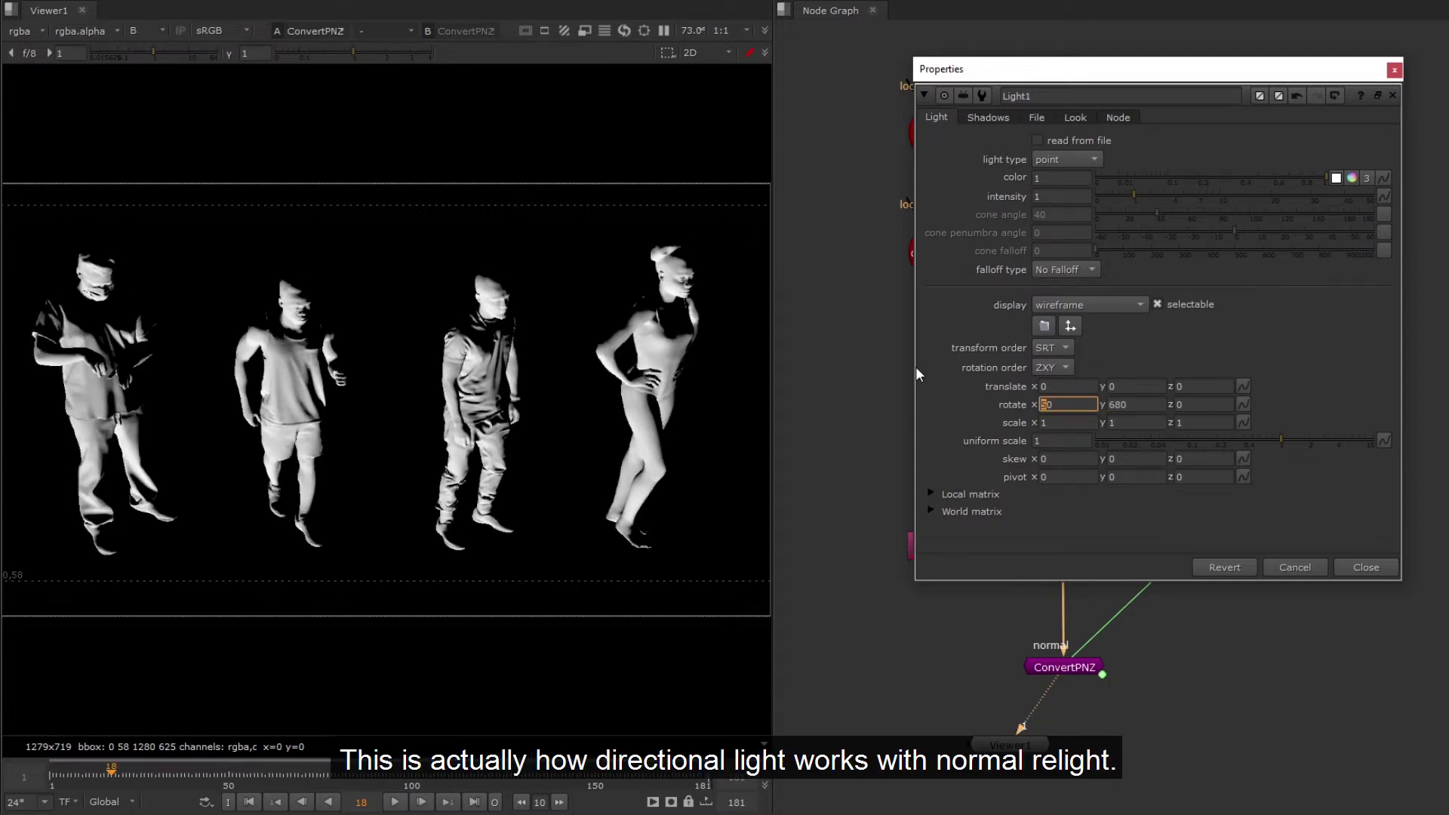
key(Up)
key(Up)
key(Up)
key(Up)
key(Up)
key(Up)
key(Up)
key(Up)
key(Up)
key(Up)
key(Up)
key(Up)
key(Up)
key(Up)
key(Up)
key(Up)
key(Up)
key(Up)
key(Up)
key(Up)
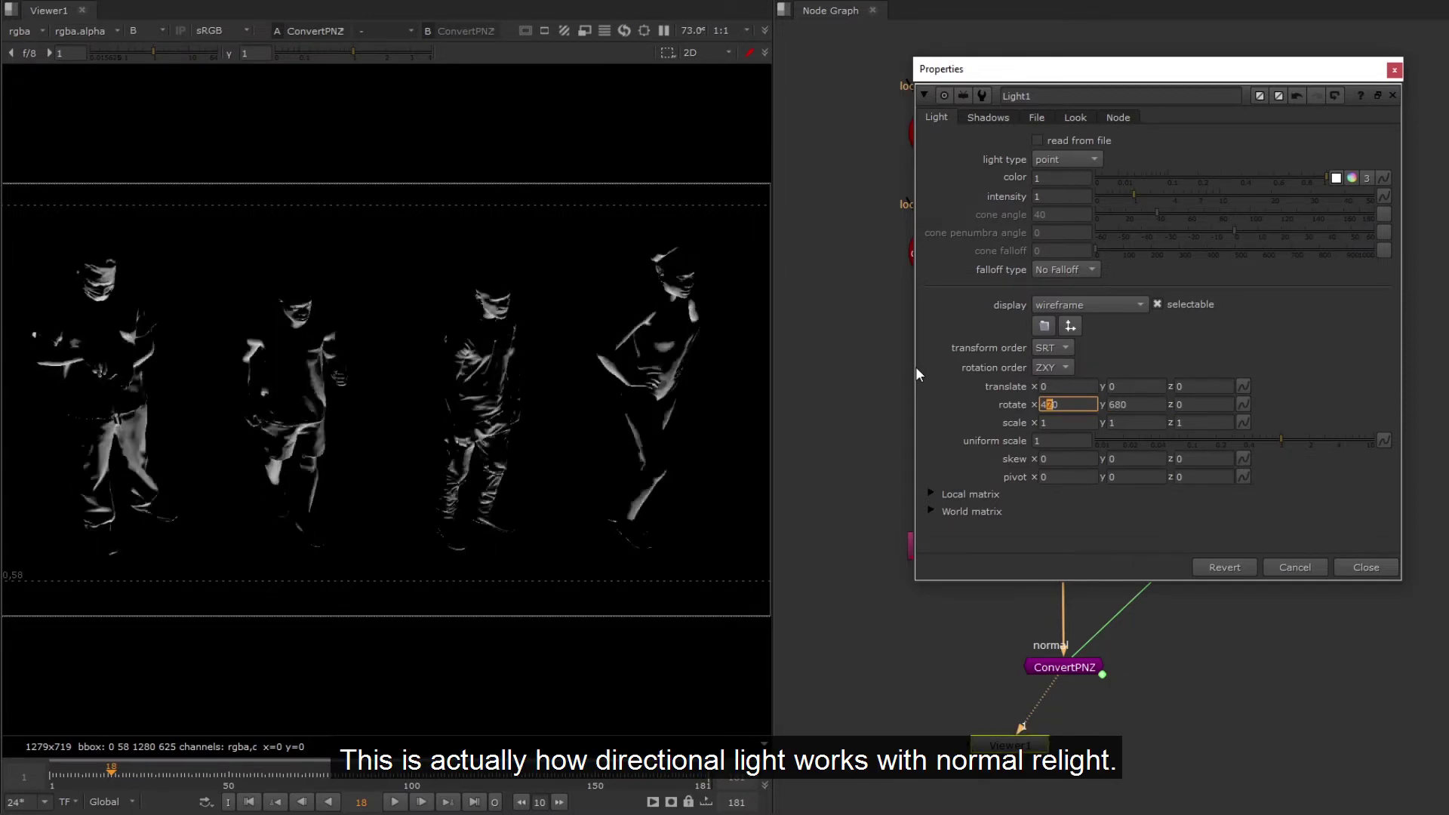
key(Up)
key(Up)
key(Up)
key(Up)
key(Up)
key(Up)
key(Up)
key(Up)
key(Up)
key(Up)
key(Up)
key(Up)
key(Up)
key(Up)
key(Up)
key(Up)
key(Up)
key(Up)
key(Up)
key(Up)
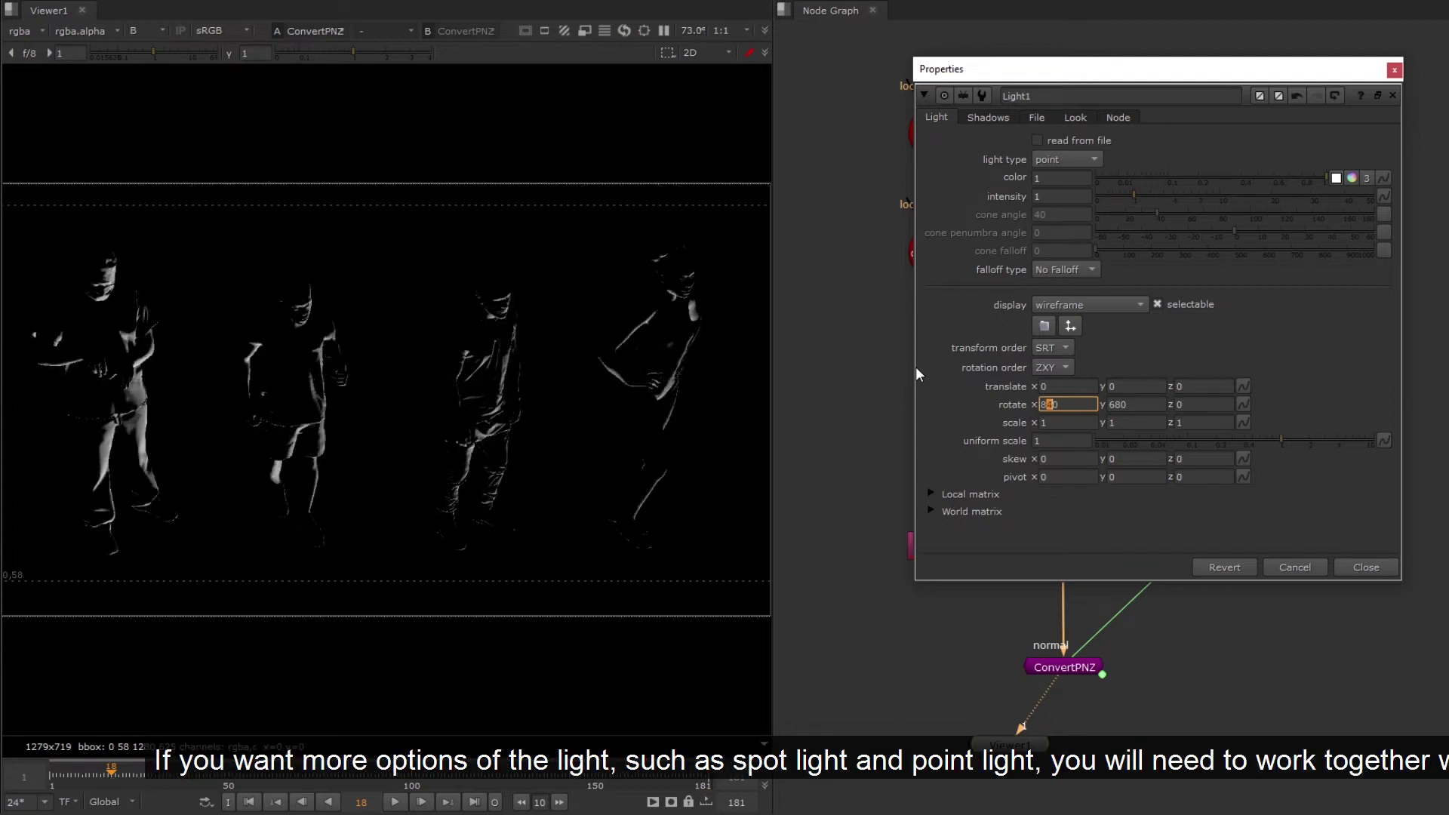
key(Up)
key(Up)
key(Up)
key(Up)
key(Up)
key(Up)
key(Up)
key(Up)
key(Up)
key(Up)
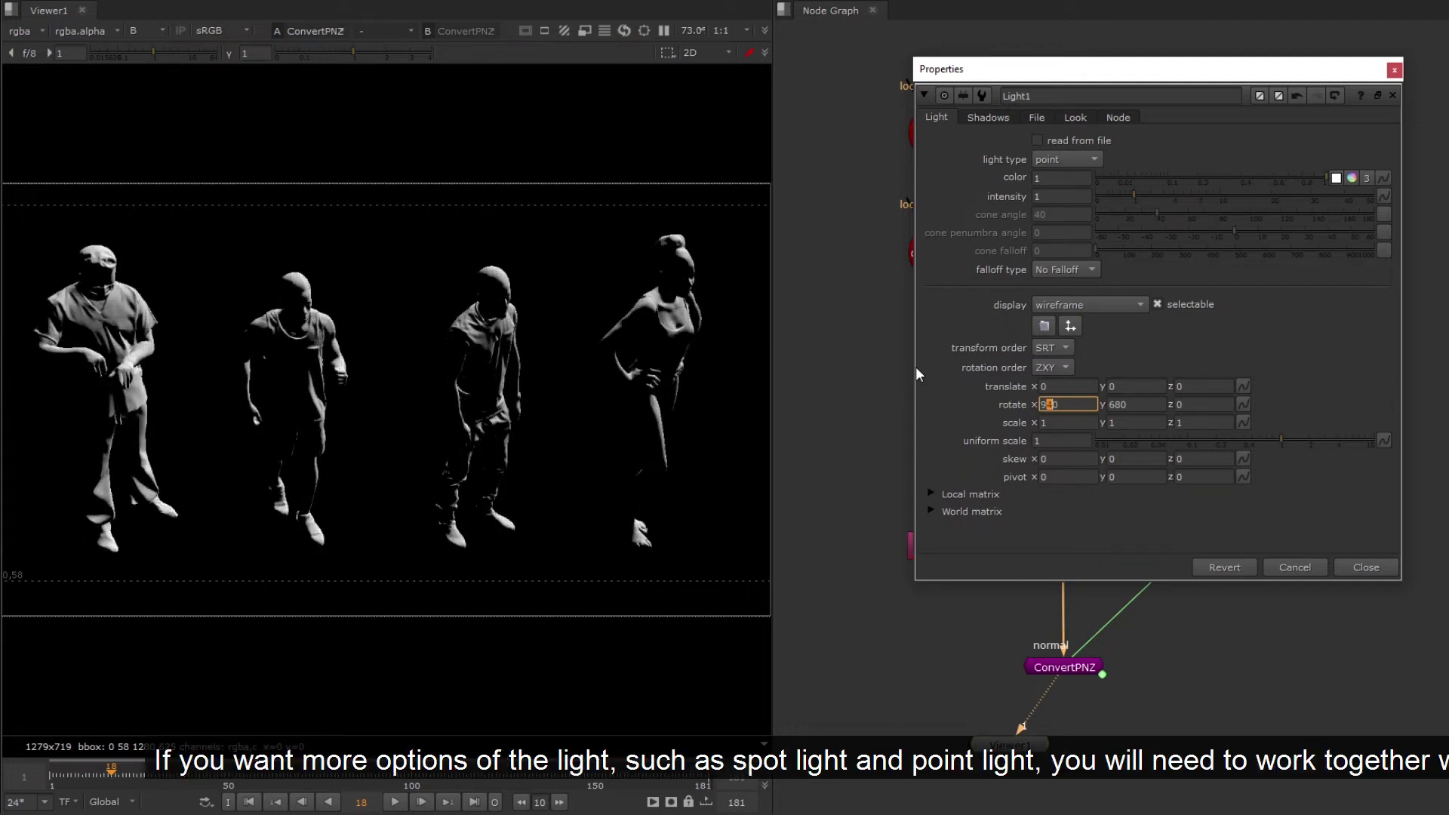
click(1386, 571)
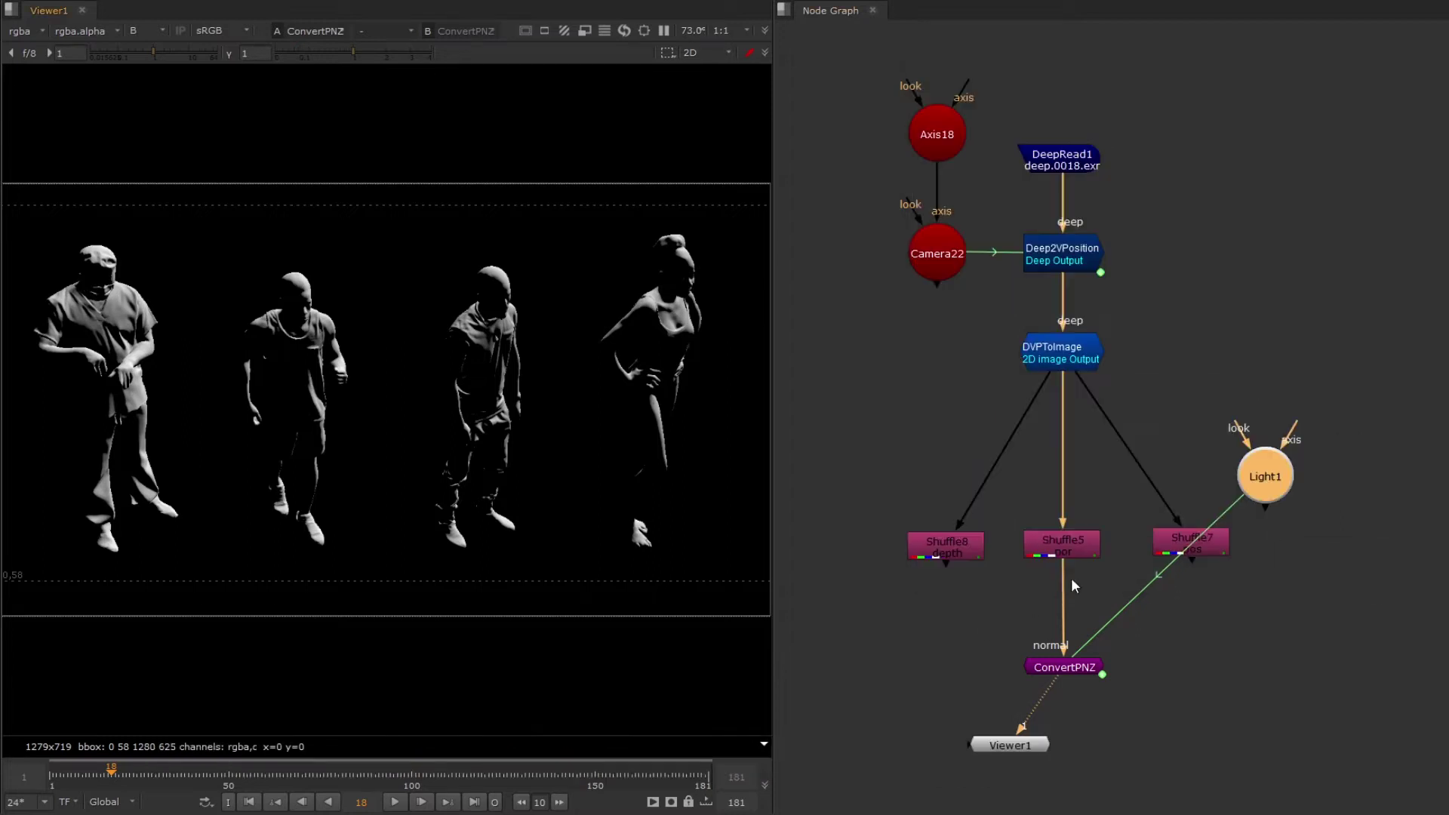
Step: Link ConvertPNZ to Camera22, set input data to depth, and turn off invert depth (1/z)
double_click(1063, 676)
click(937, 253)
click(302, 342)
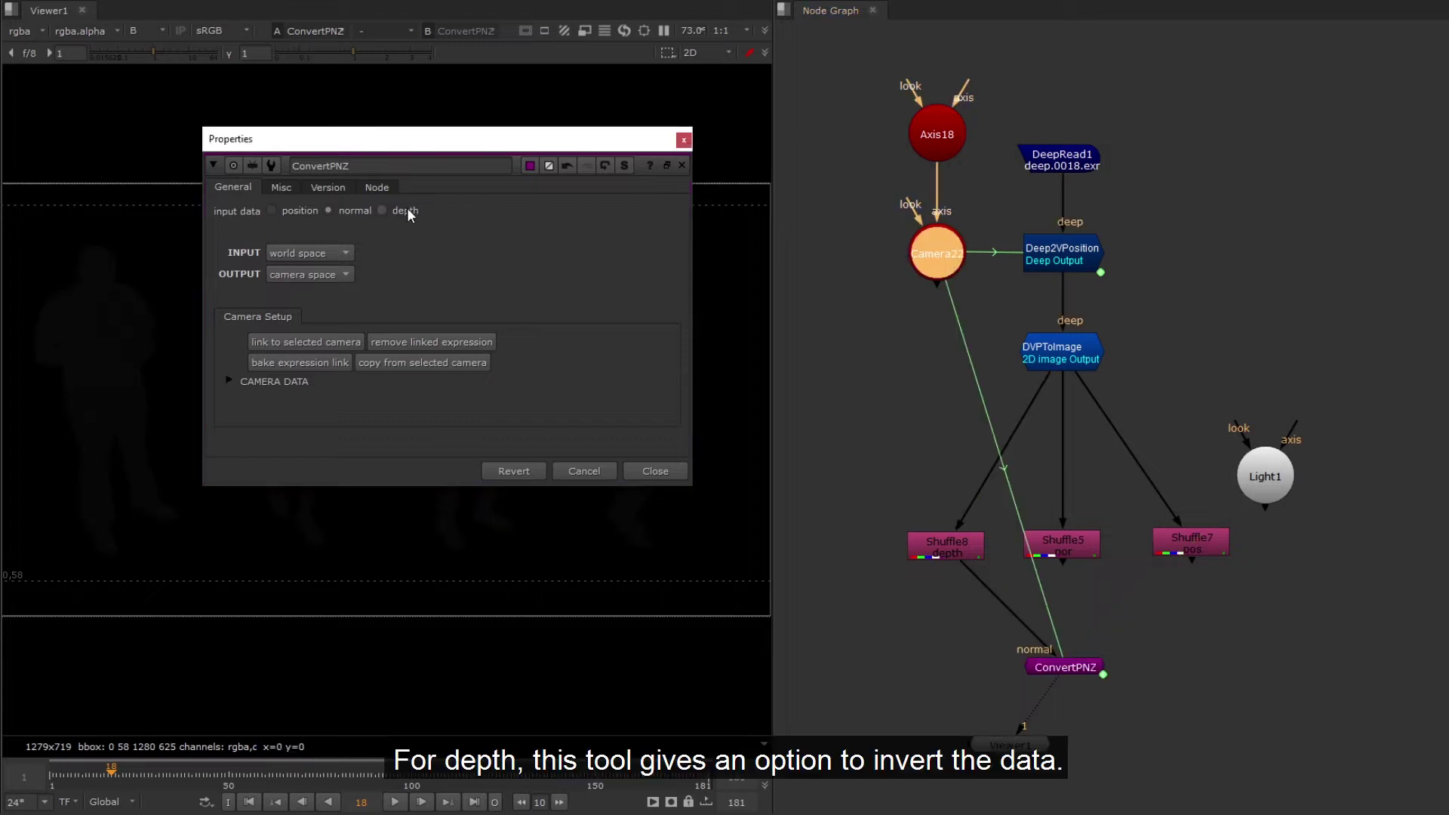
click(407, 211)
drag(618, 138, 1211, 57)
click(945, 169)
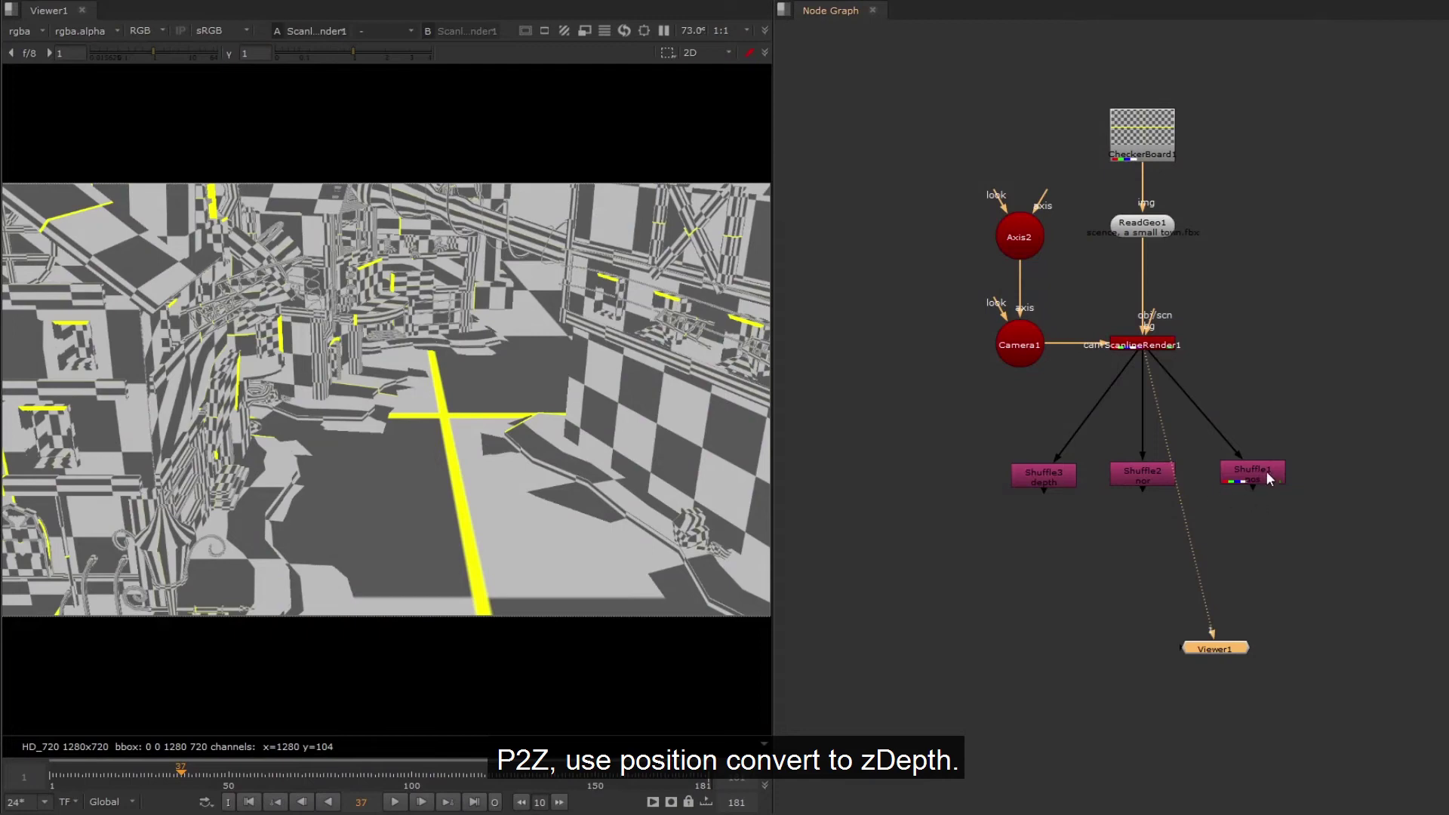
Step: View the Shuffle1 position pass and add a P2Z node below it
click(1262, 471)
key(1)
middle_drag(1266, 473, 1194, 440)
click(1194, 435)
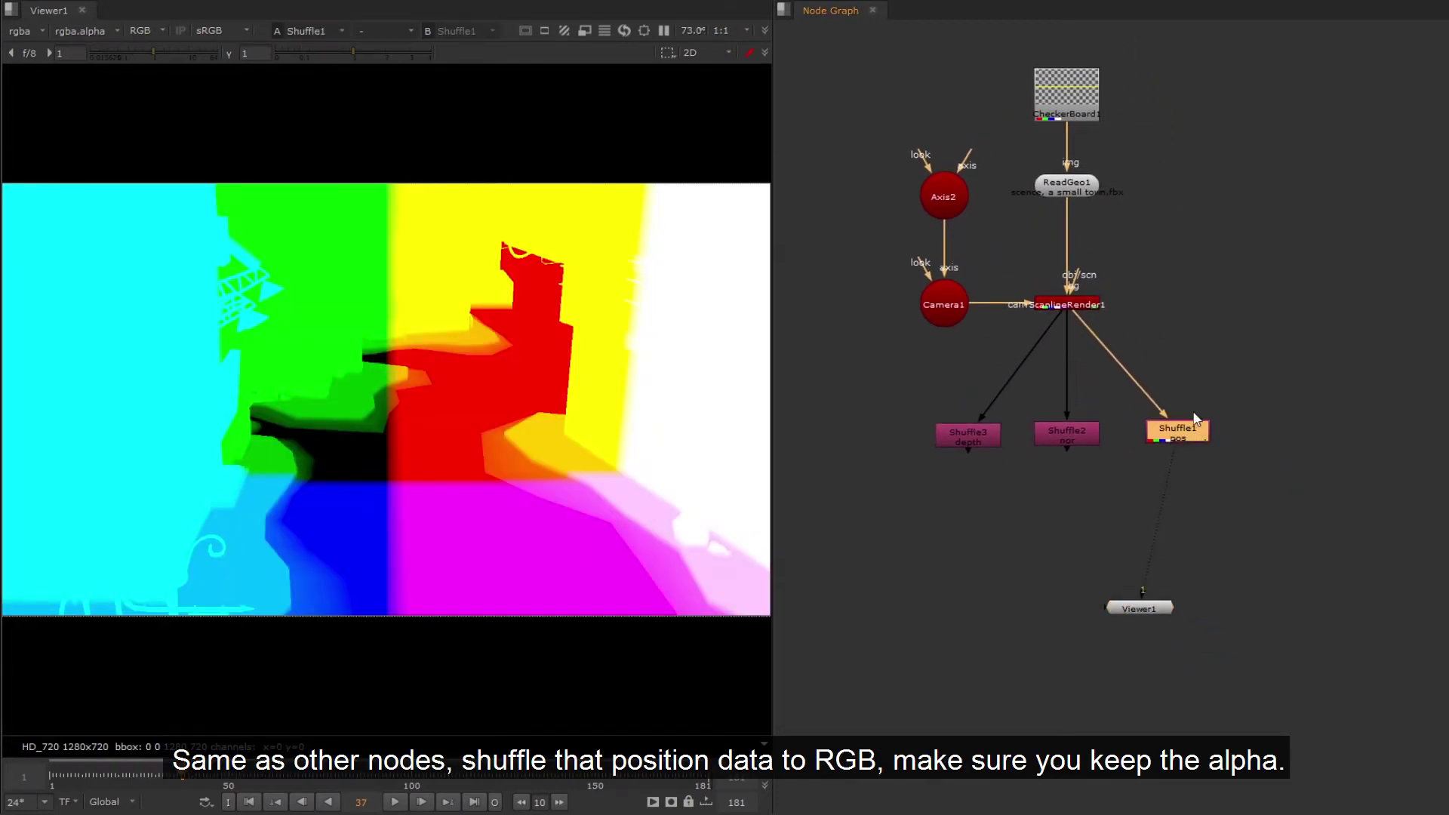
key(Tab)
text(p2z)
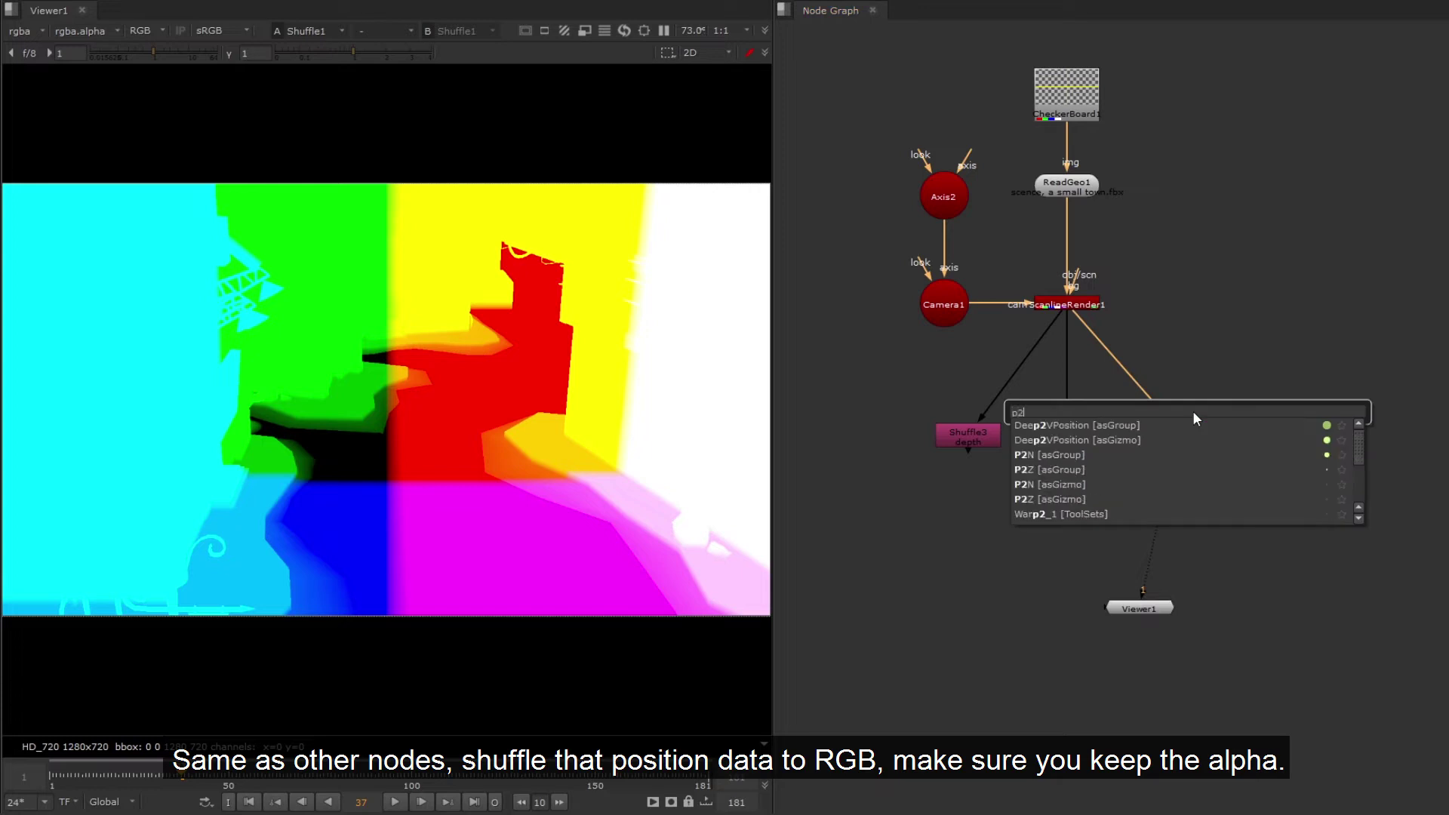
key(Return)
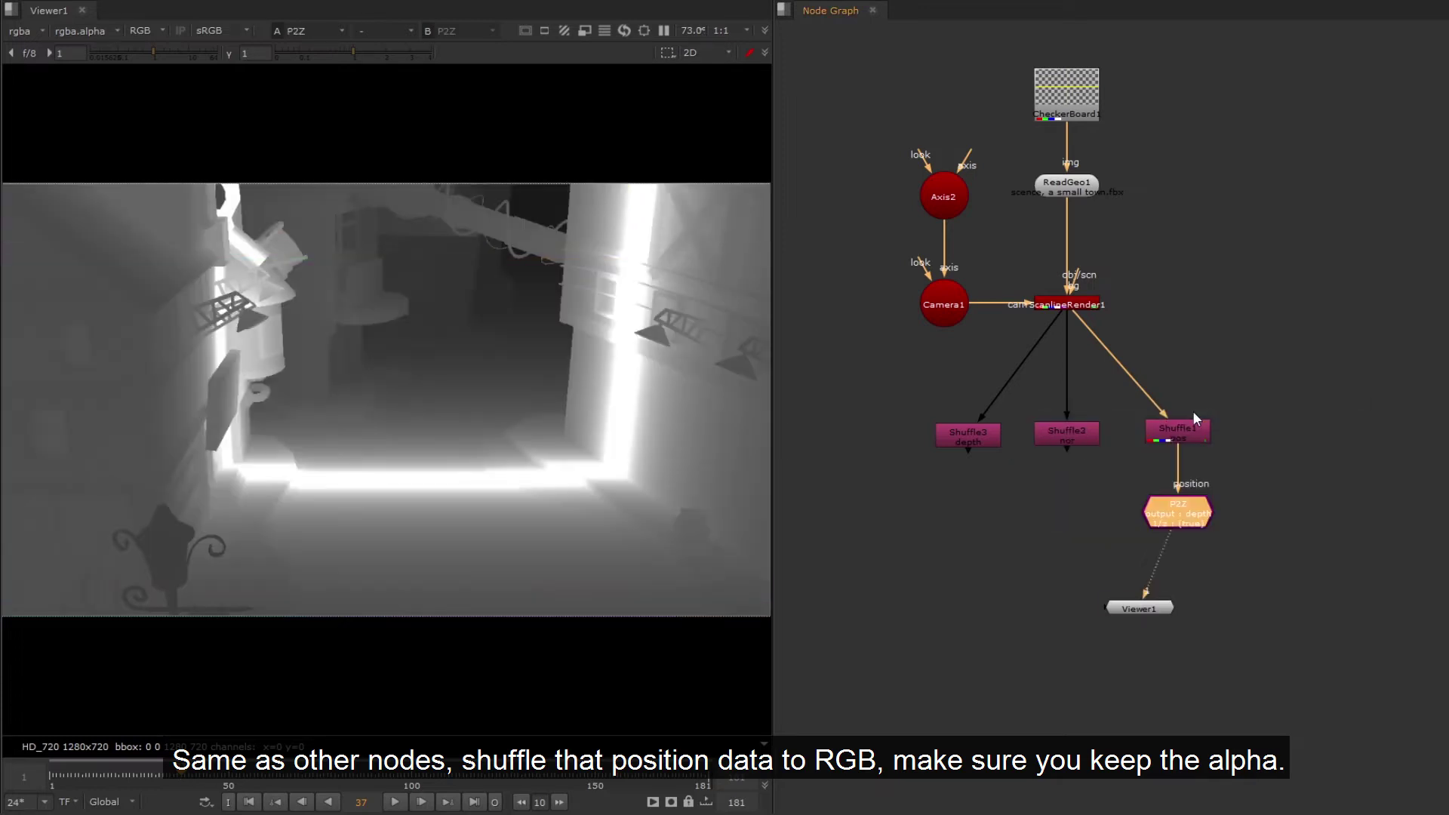
Step: Link P2Z to Camera1 and toggle the node to check its depth output
click(942, 296)
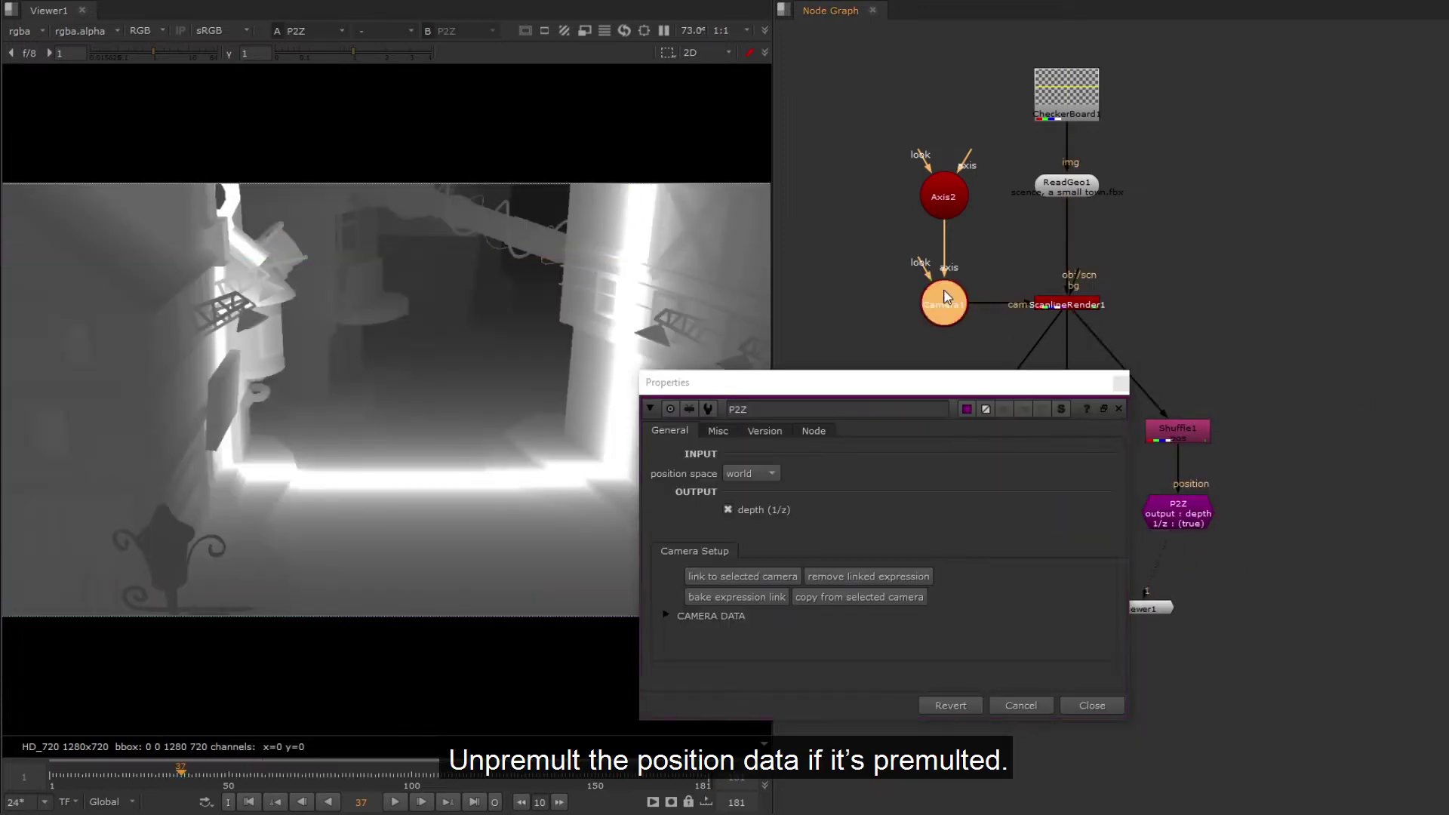
click(722, 575)
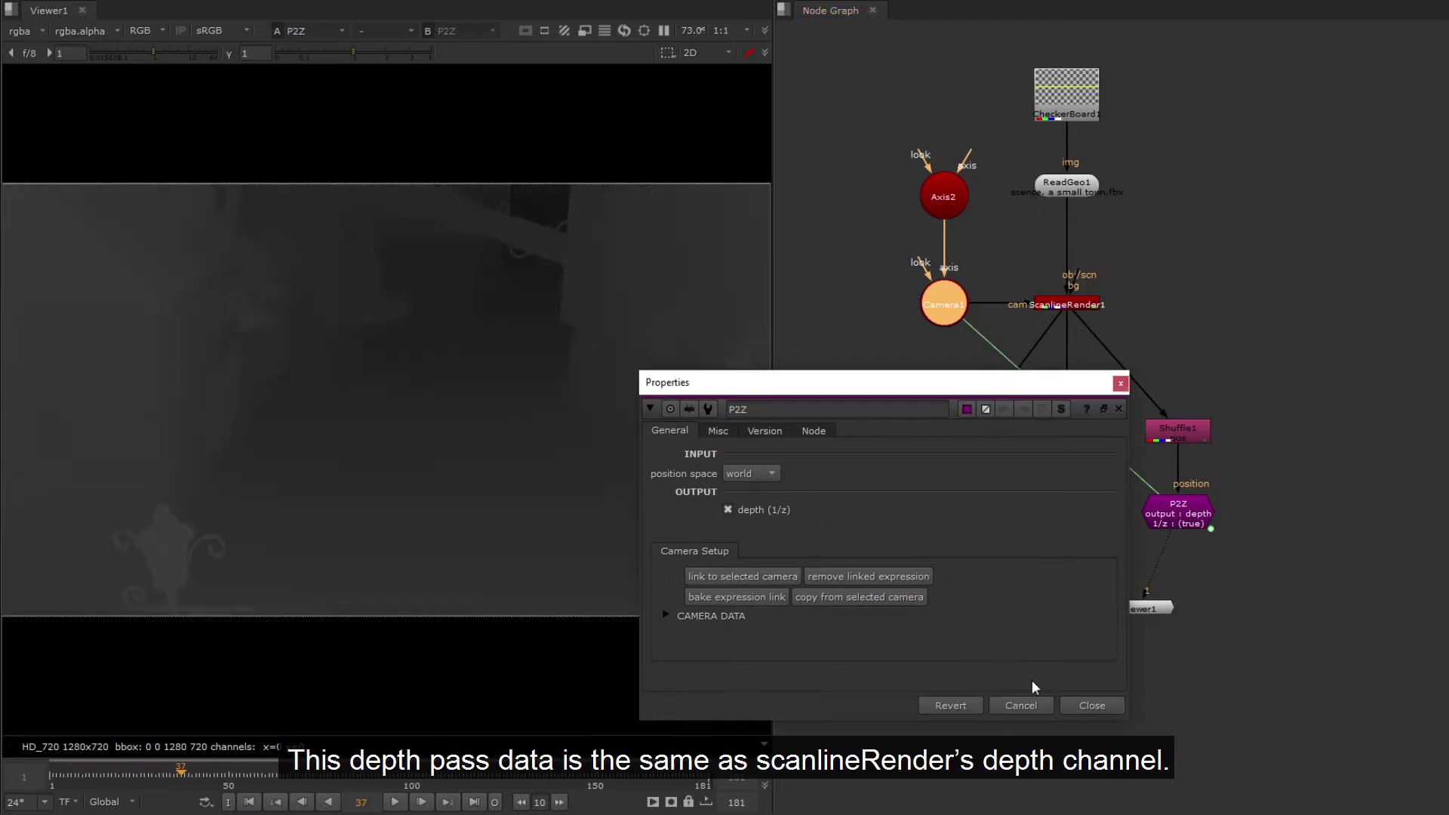
click(1098, 705)
click(1181, 514)
key(d)
key(d)
Step: Compare P2Z's depth against Shuffle3's depth pass by flipping between viewer inputs 1 and 2
click(967, 437)
key(1)
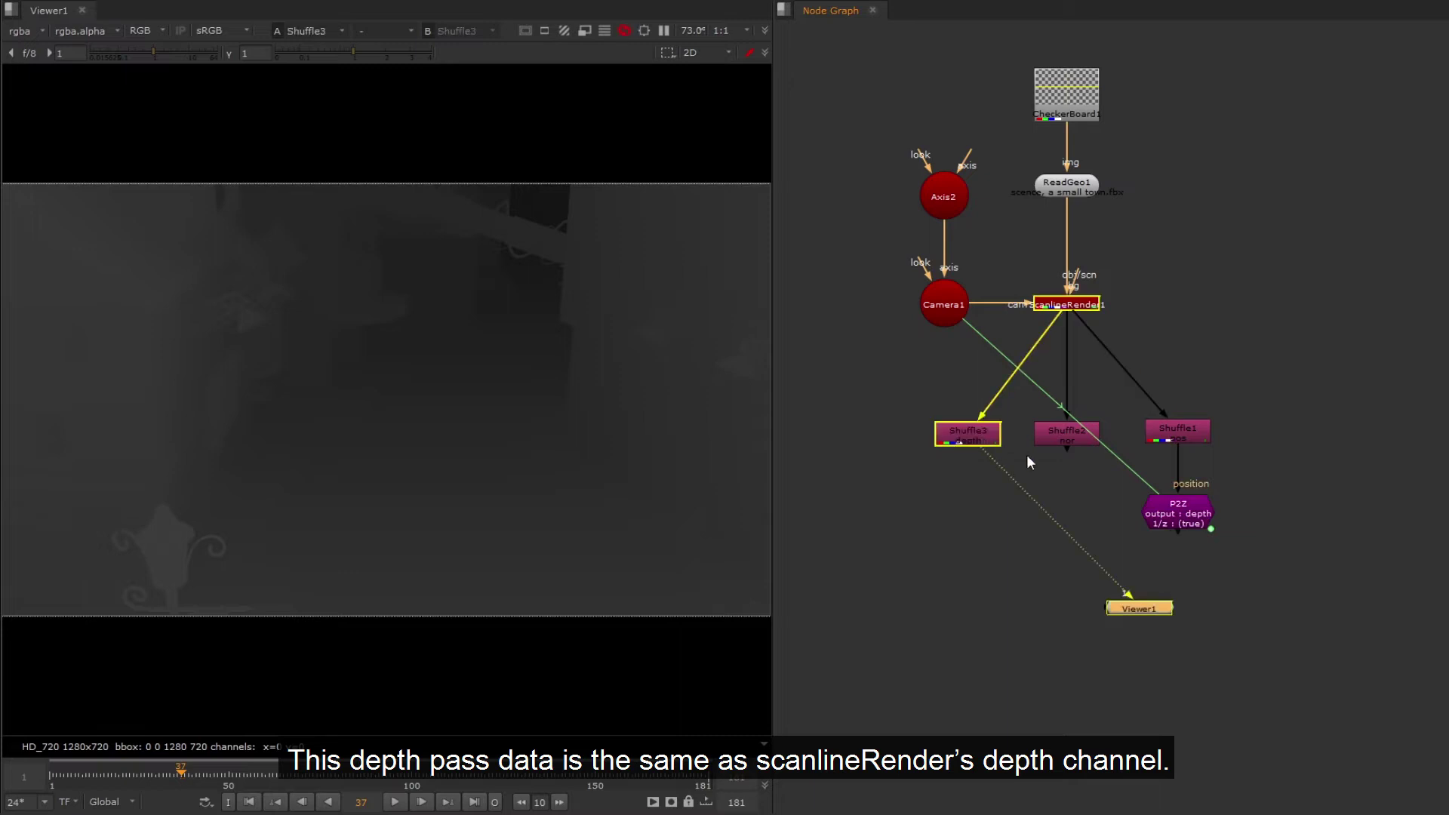
key(1)
key(2)
key(1)
key(2)
key(1)
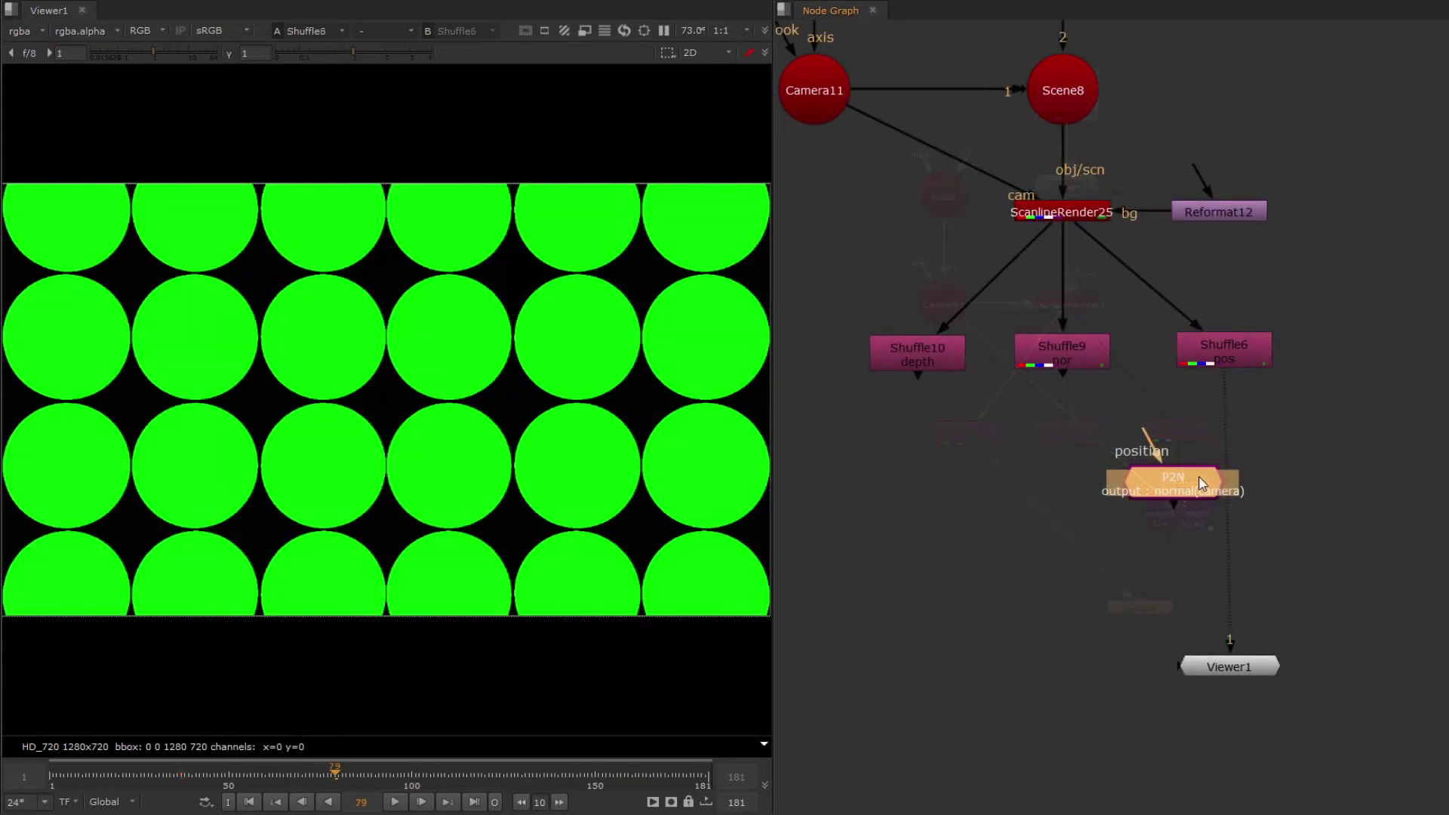
Step: Insert P2N between Shuffle6 and Viewer1 and link it to Camera11
drag(1197, 481, 1258, 508)
double_click(1259, 510)
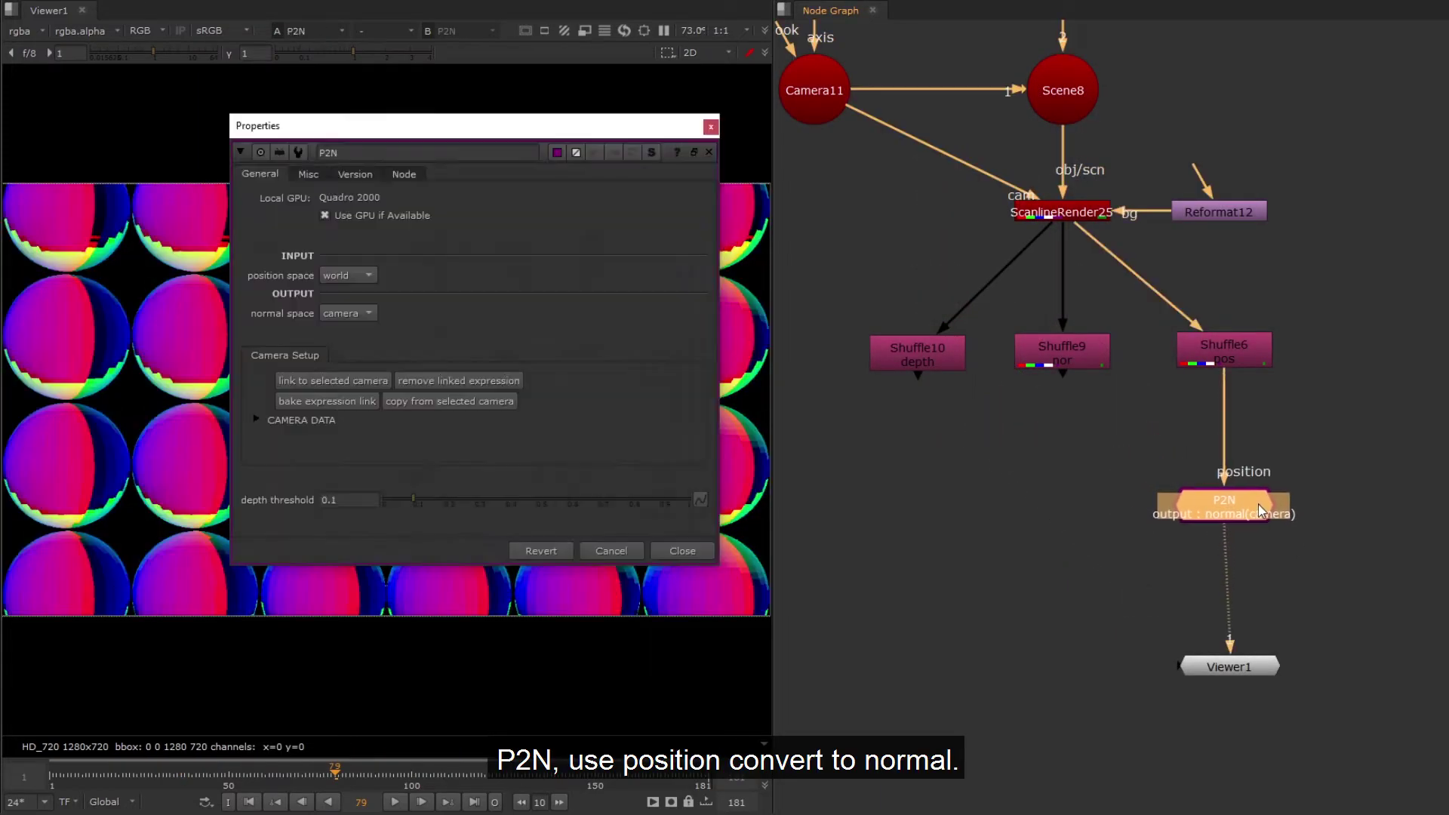
middle_drag(865, 140, 924, 182)
click(874, 132)
click(373, 384)
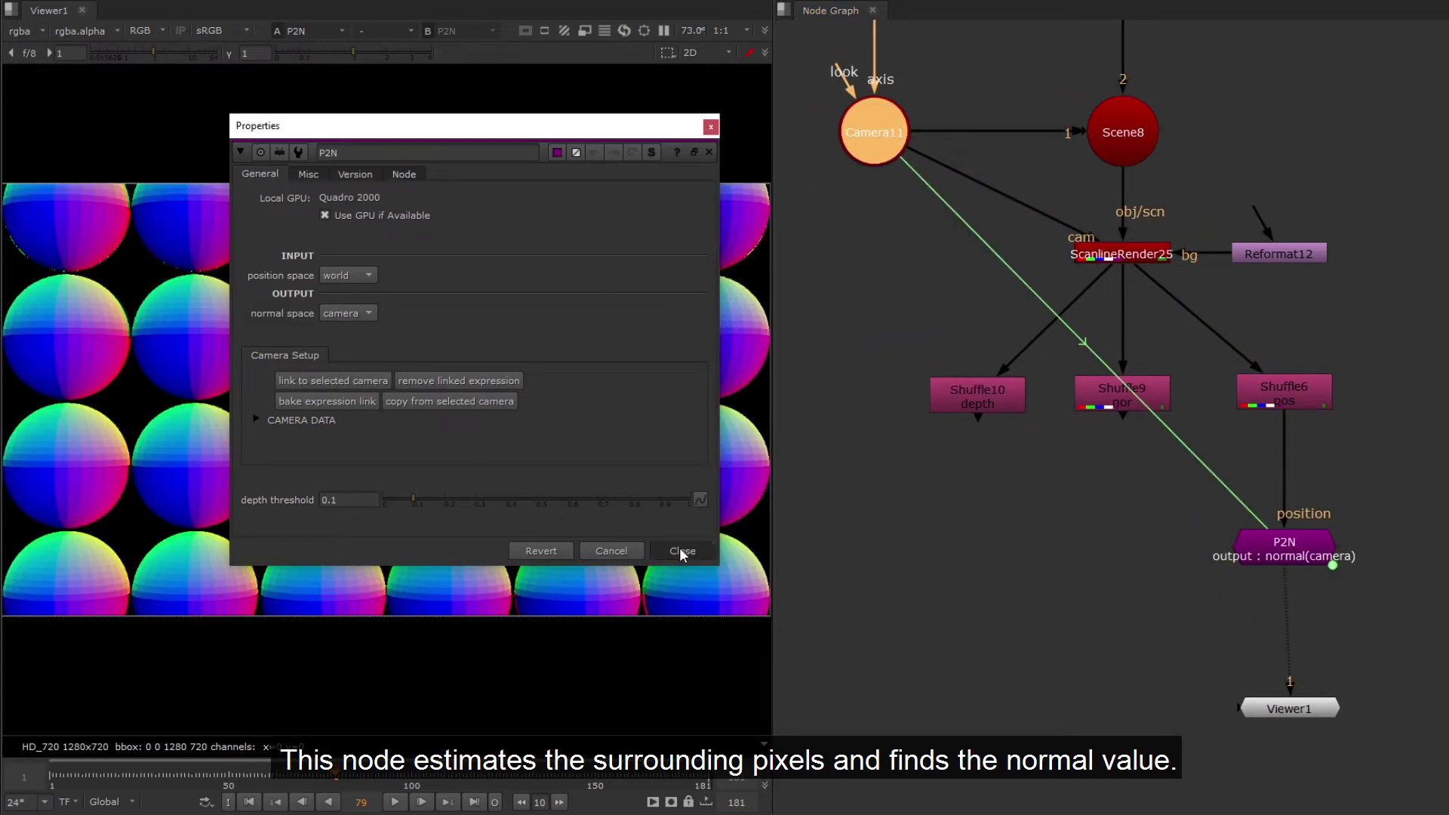
click(670, 553)
Step: Inspect the normals in the red and blue channels, then return to full RGB
key(r)
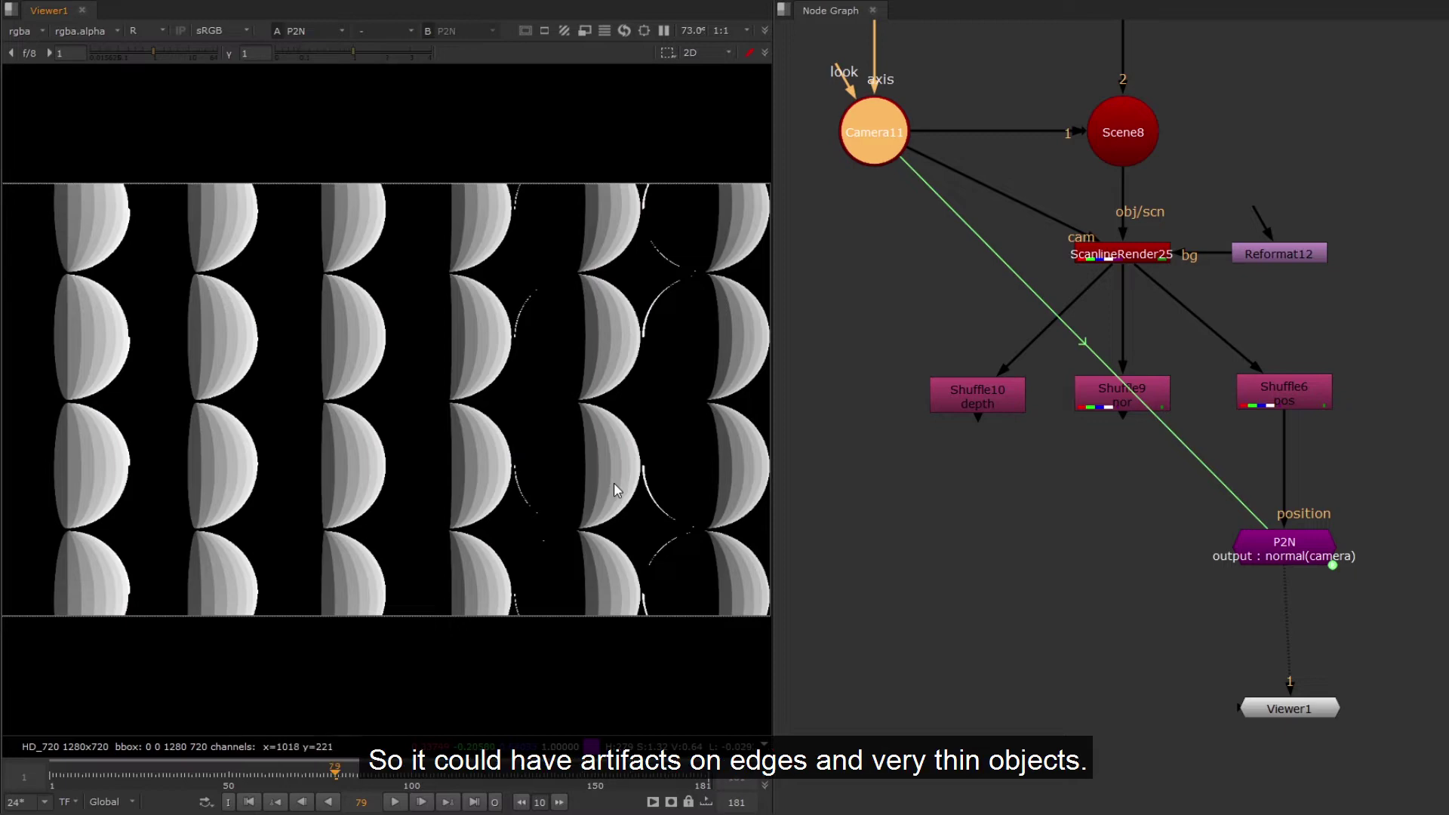
key(b)
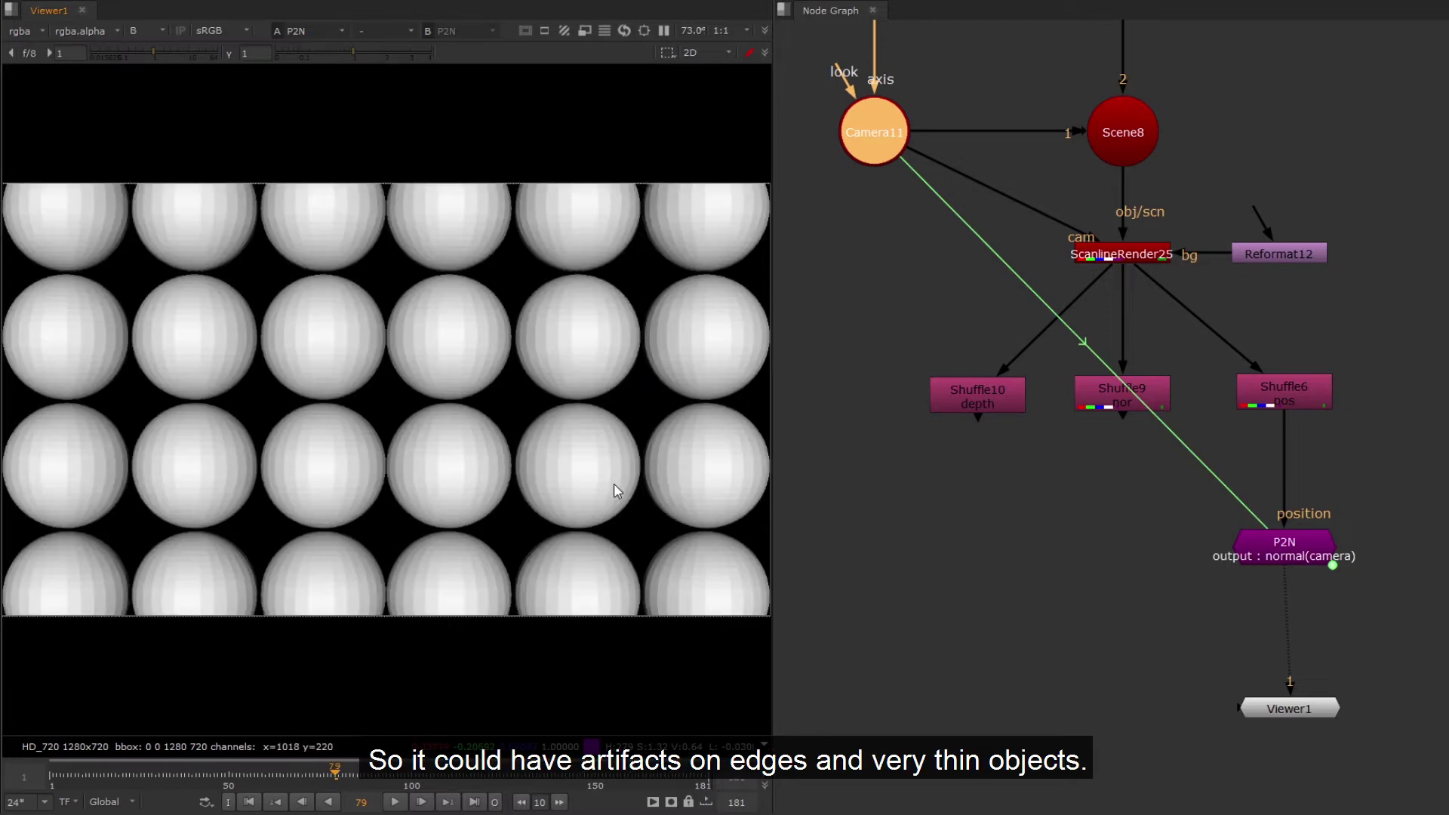
key(b)
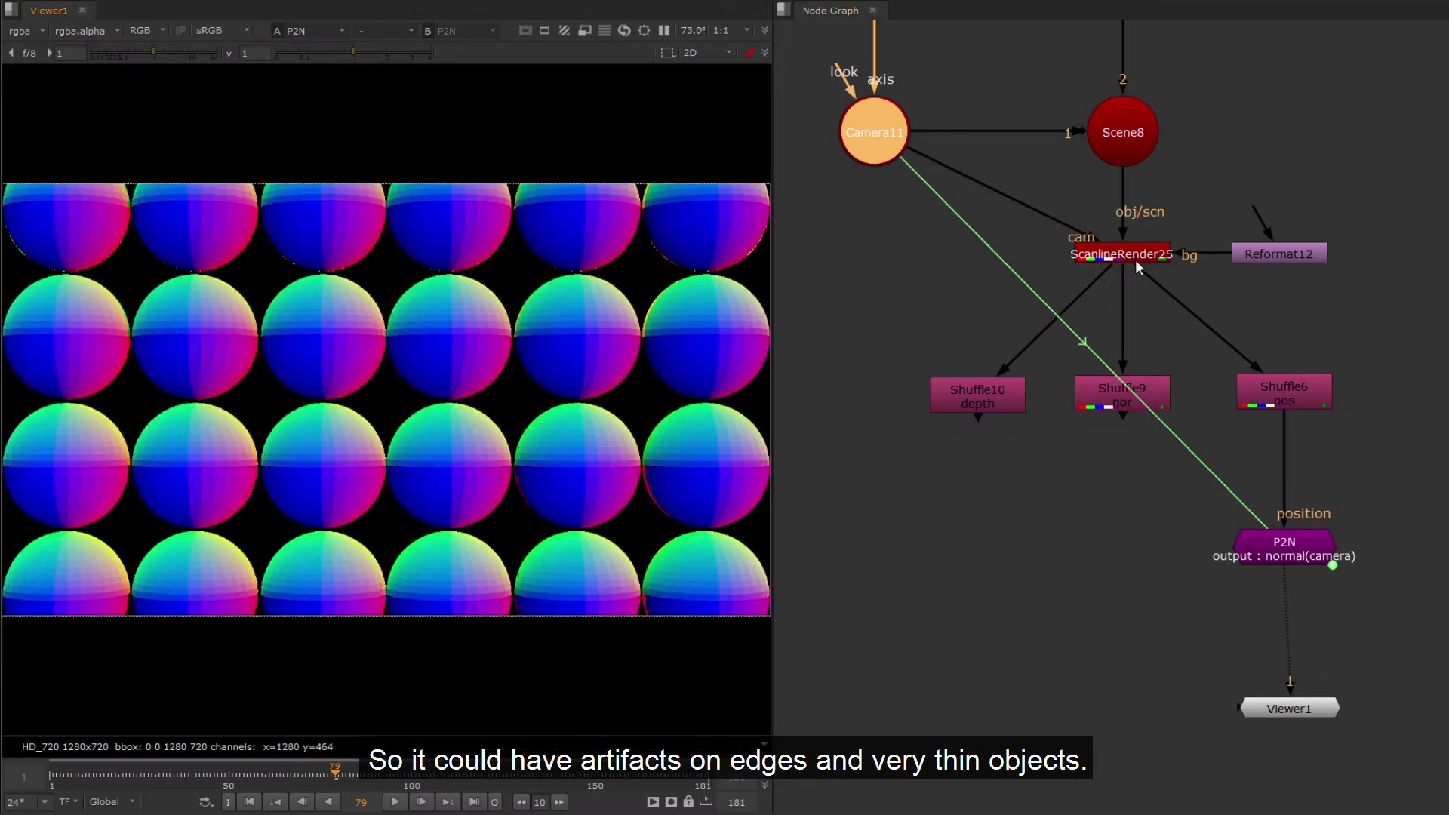
click(1289, 709)
Step: Batch-edit all selected Sphere nodes to set rows to 200
scroll(1133, 491, down, 5)
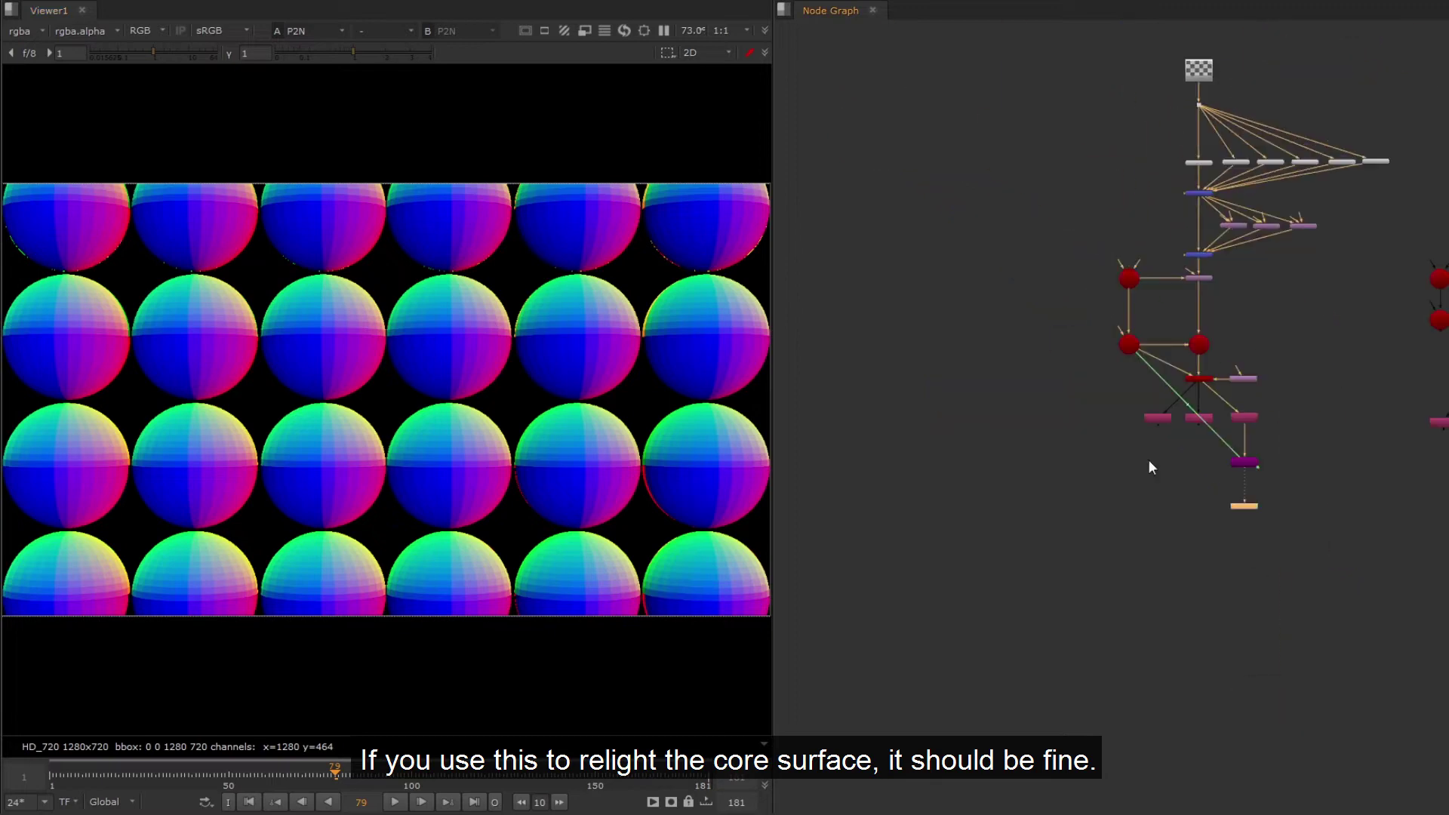
scroll(1179, 266, up, 4)
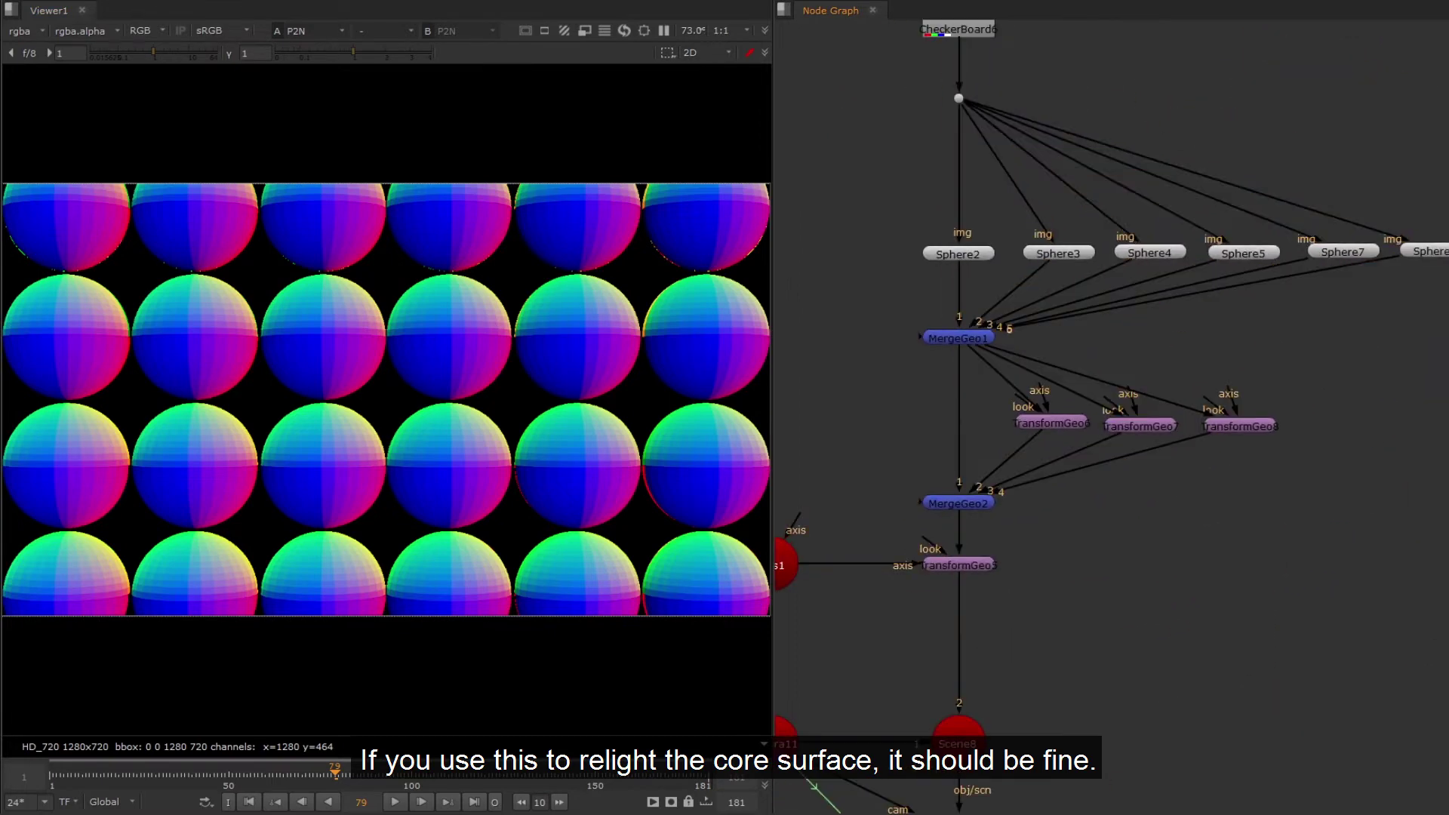
double_click(944, 254)
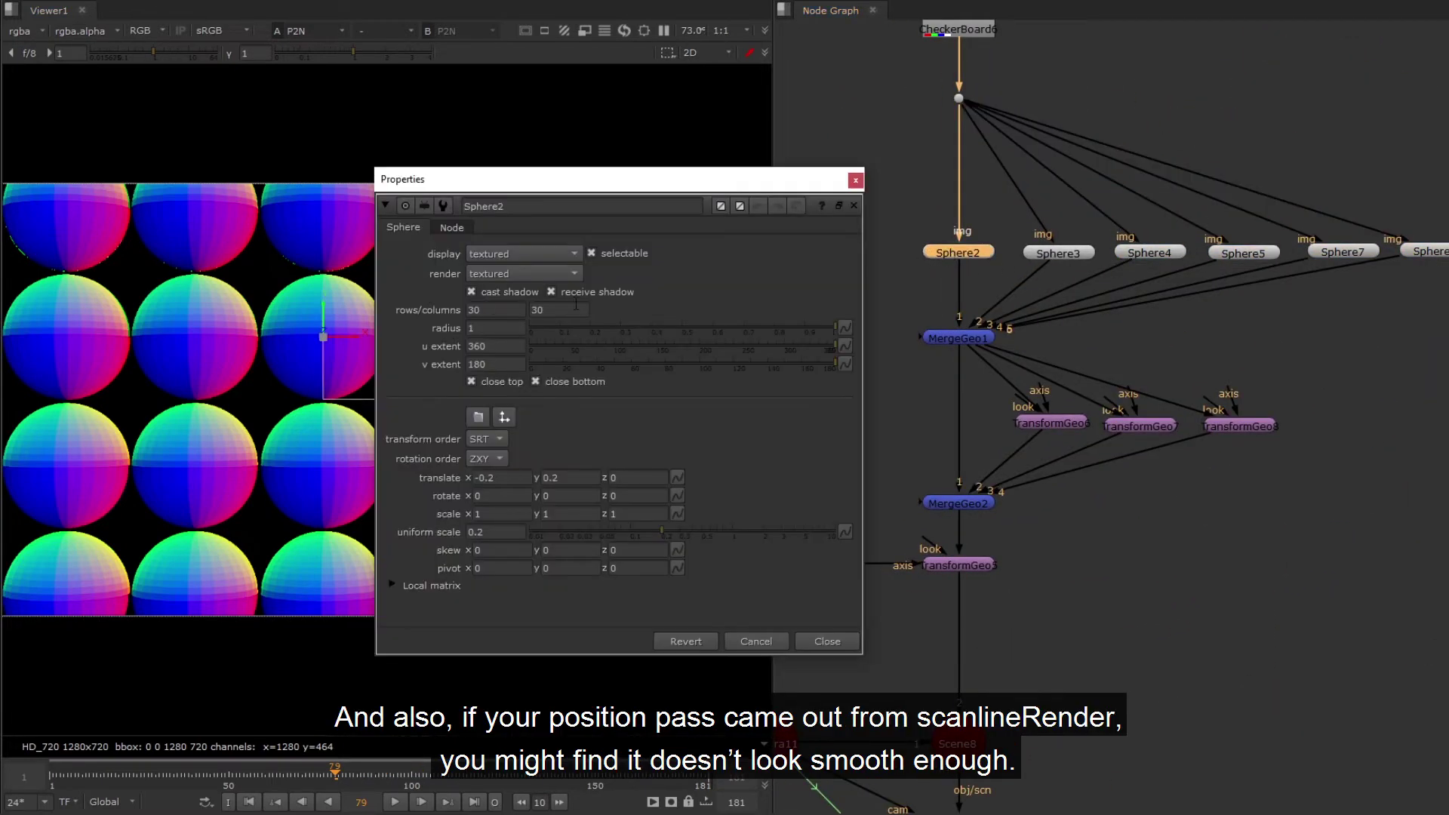
drag(1448, 211, 905, 281)
click(264, 1)
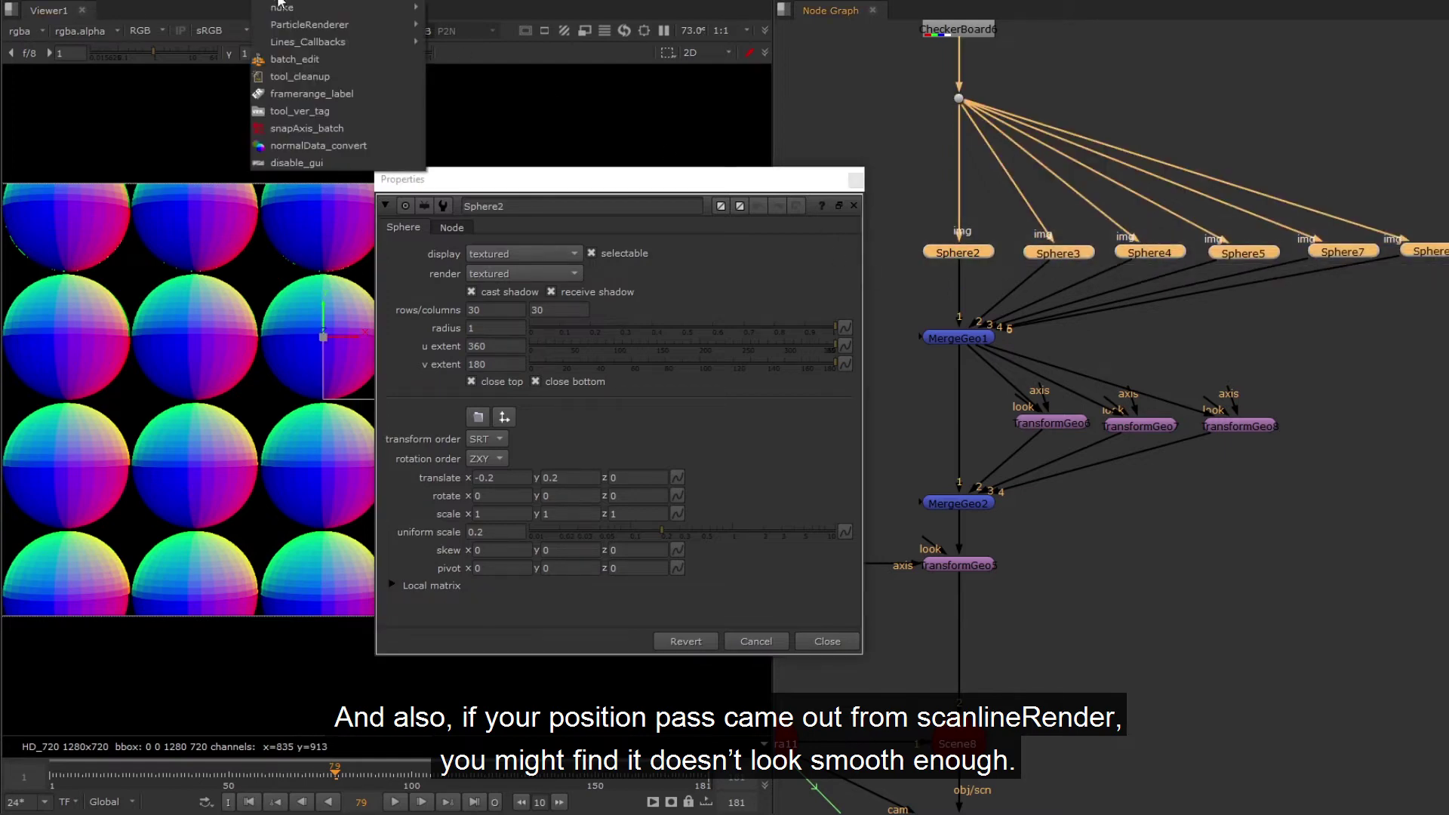
click(306, 61)
text(rows)
click(751, 426)
text(200)
click(745, 458)
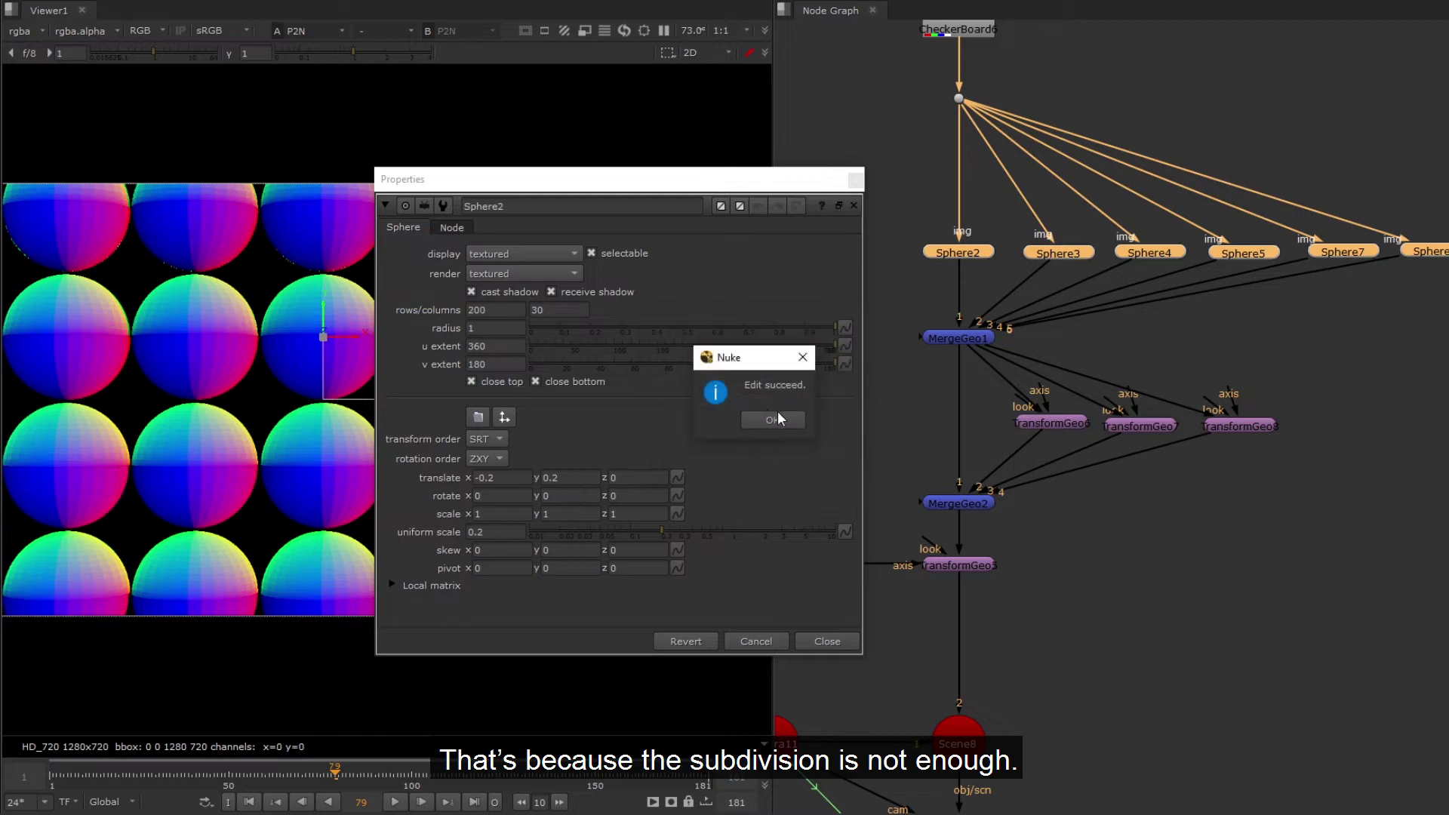
click(774, 419)
click(283, 4)
Step: Batch-edit the same spheres to set columns to 200 as well
click(320, 61)
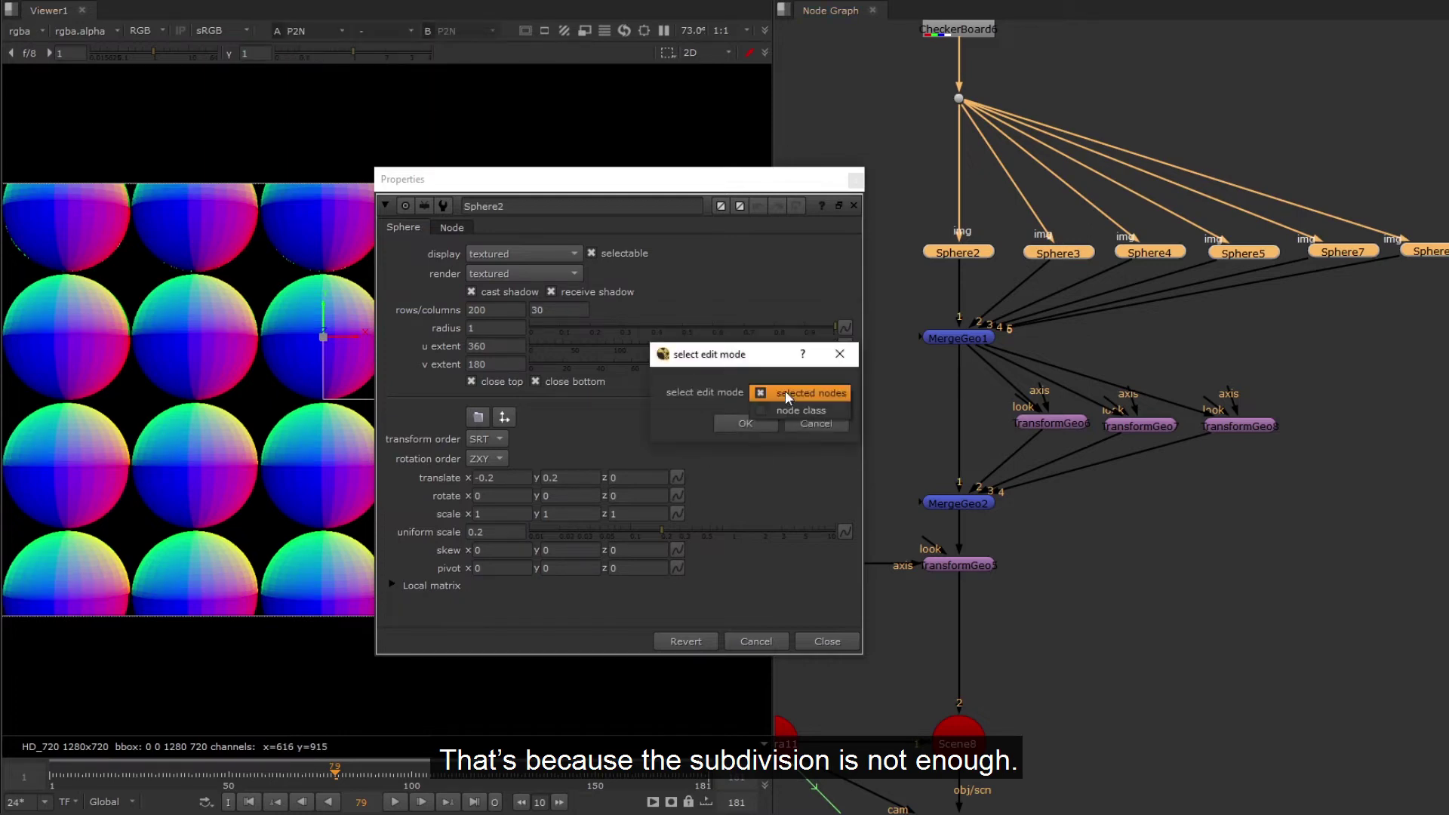
text(columns)
click(817, 425)
click(746, 458)
click(783, 427)
click(827, 641)
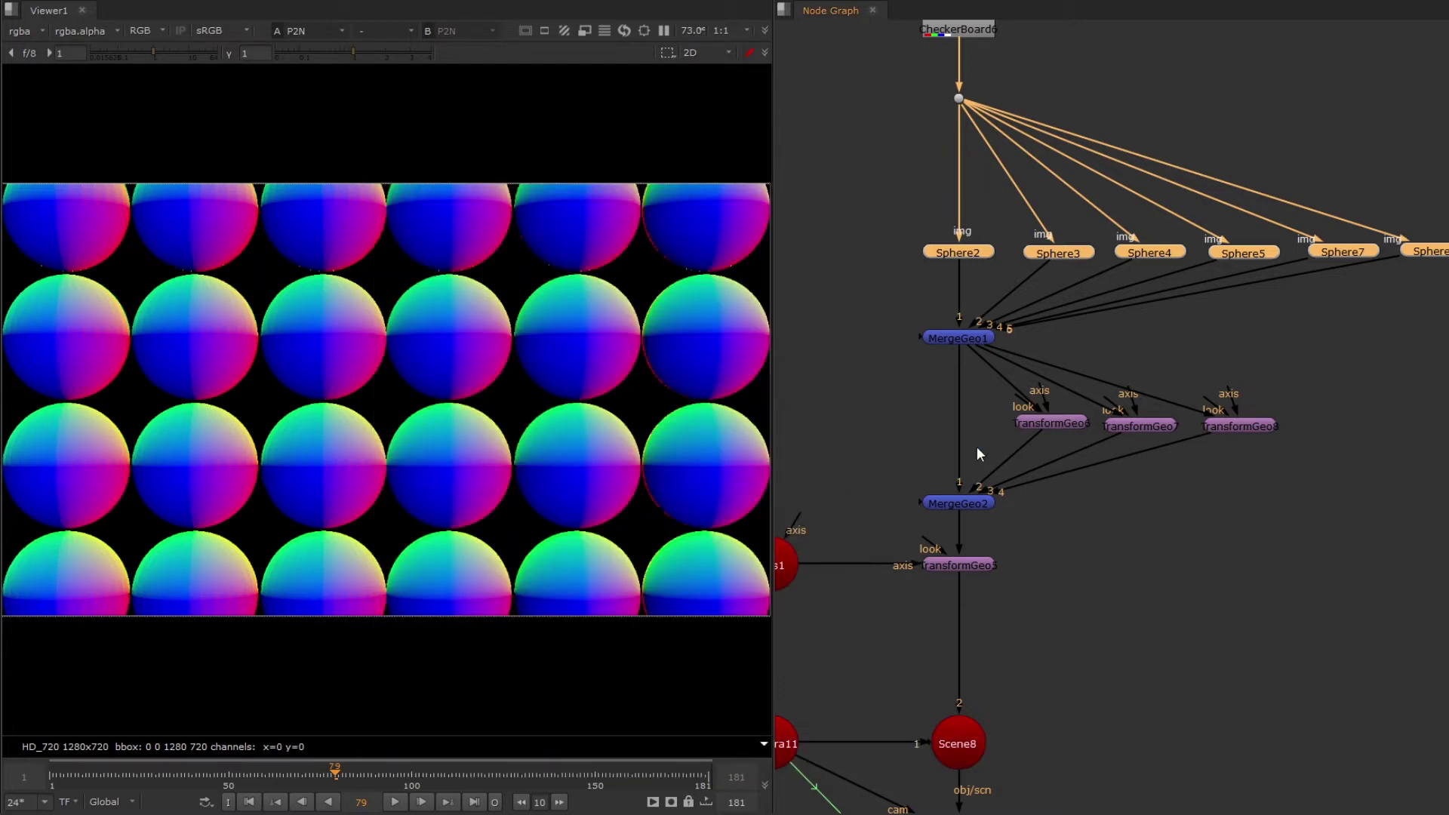
middle_drag(958, 427, 1068, 324)
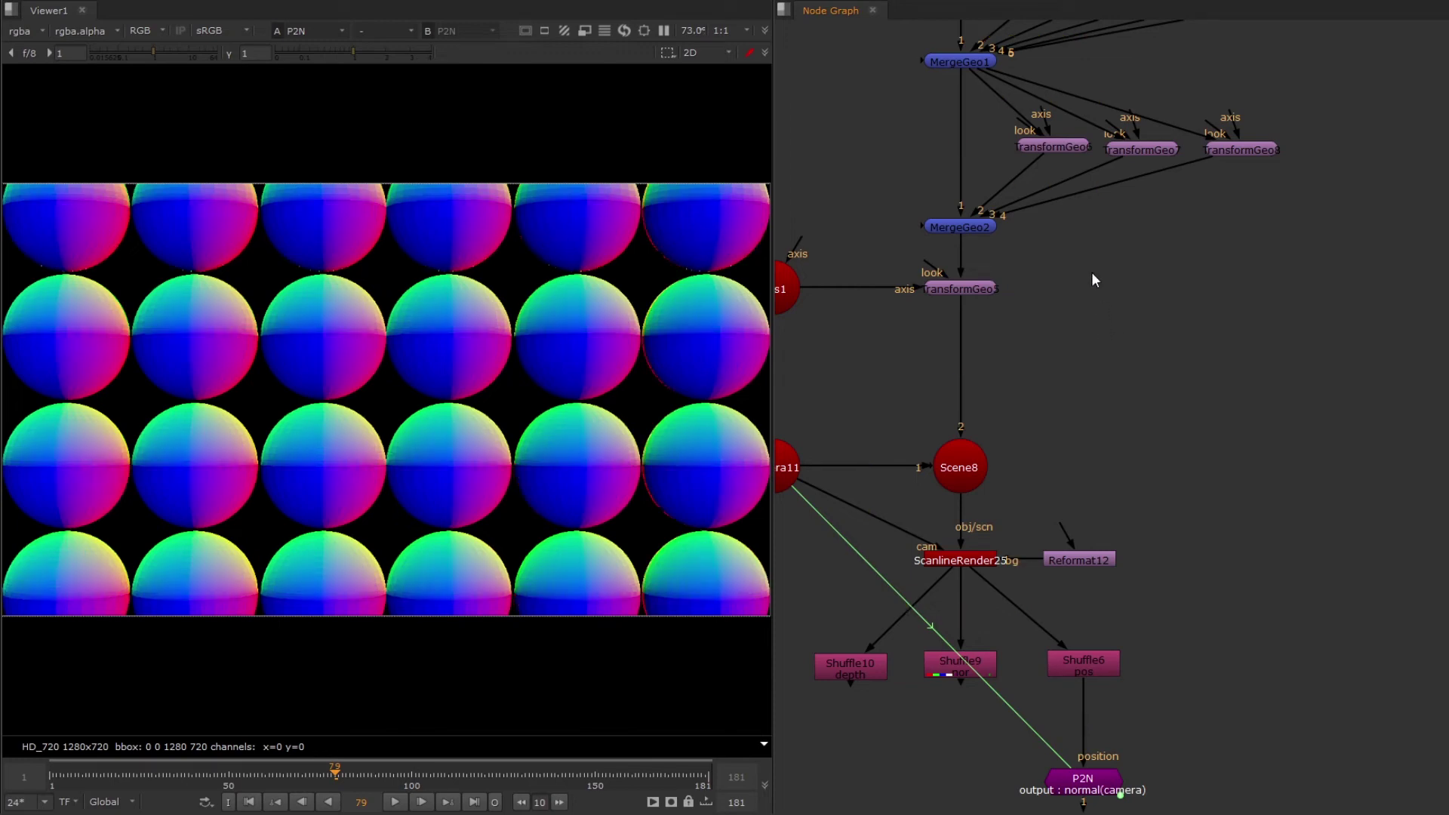
middle_drag(1072, 211, 1125, 379)
Step: Set ConvertPNZ's input data to normal and link it to Camera11
double_click(1017, 142)
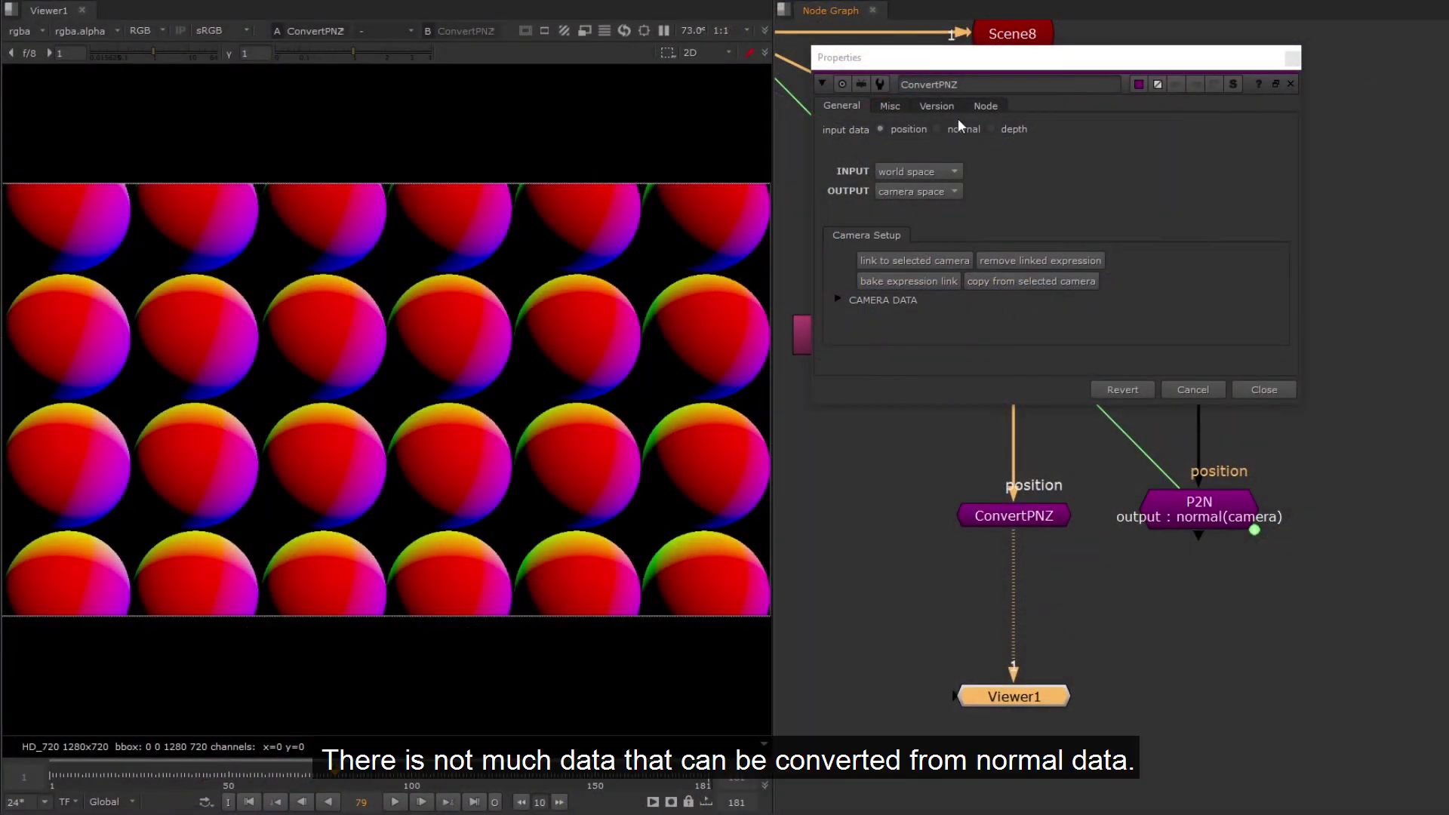
click(957, 129)
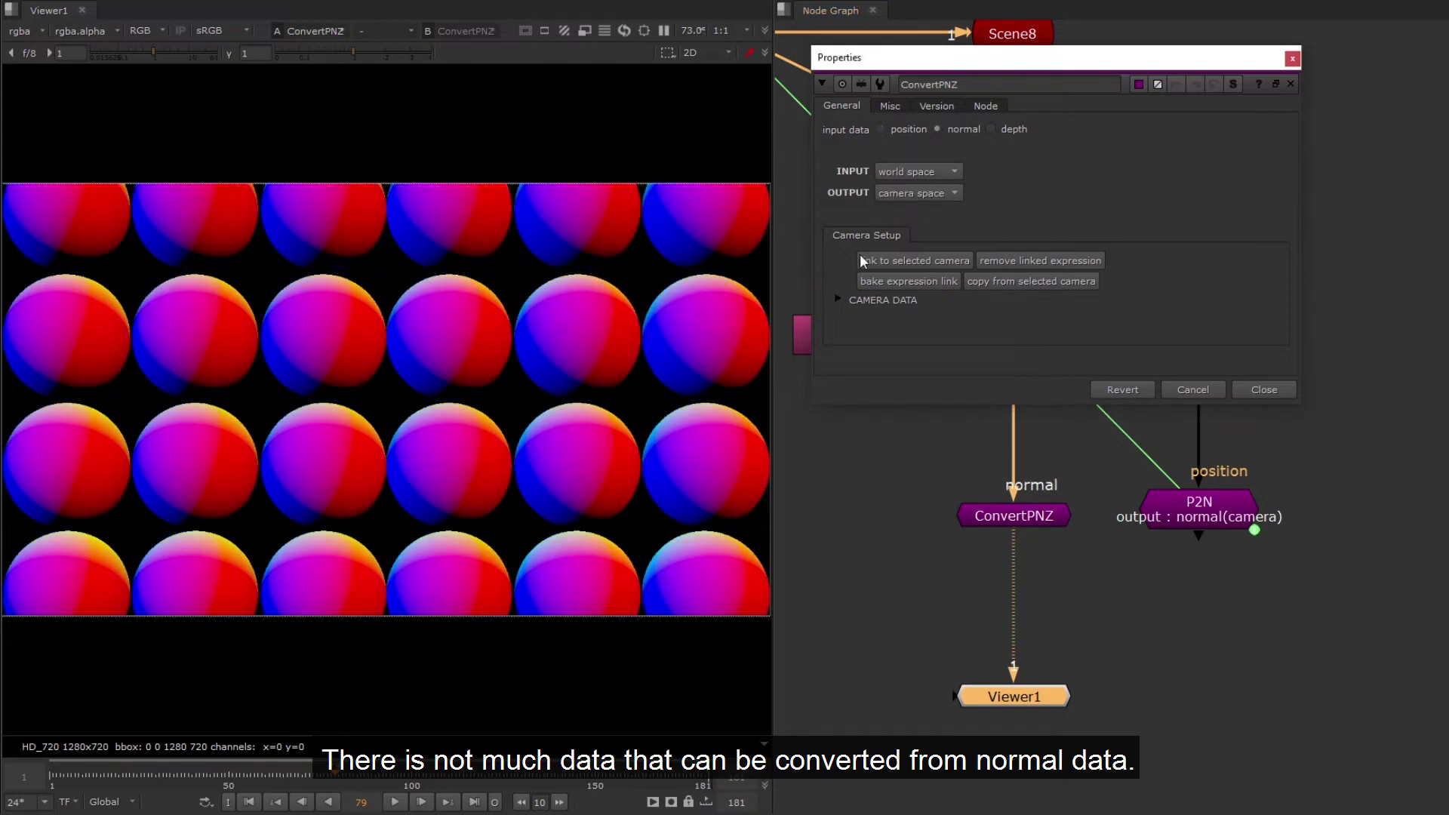
drag(1138, 57, 485, 221)
middle_drag(805, 106, 1078, 305)
click(1012, 232)
click(285, 429)
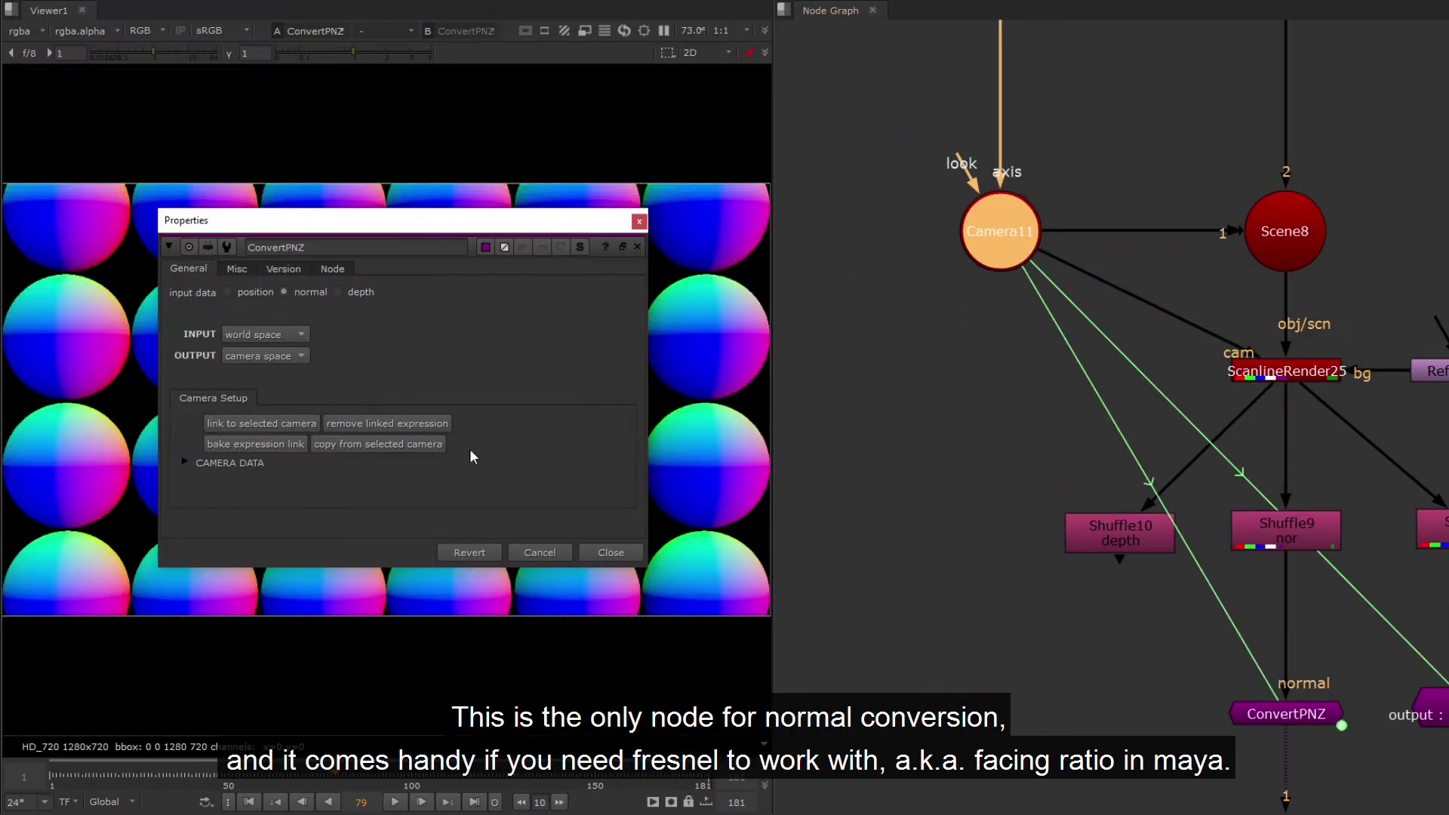
click(626, 554)
Step: Make room below ConvertPNZ and search the node menu for 'ncam'
middle_drag(1110, 472, 986, 148)
drag(1203, 570, 1203, 597)
click(1071, 469)
key(Tab)
text(ncam)
Step: Create an Ncam2Nscr node and link it to Camera11
key(Down)
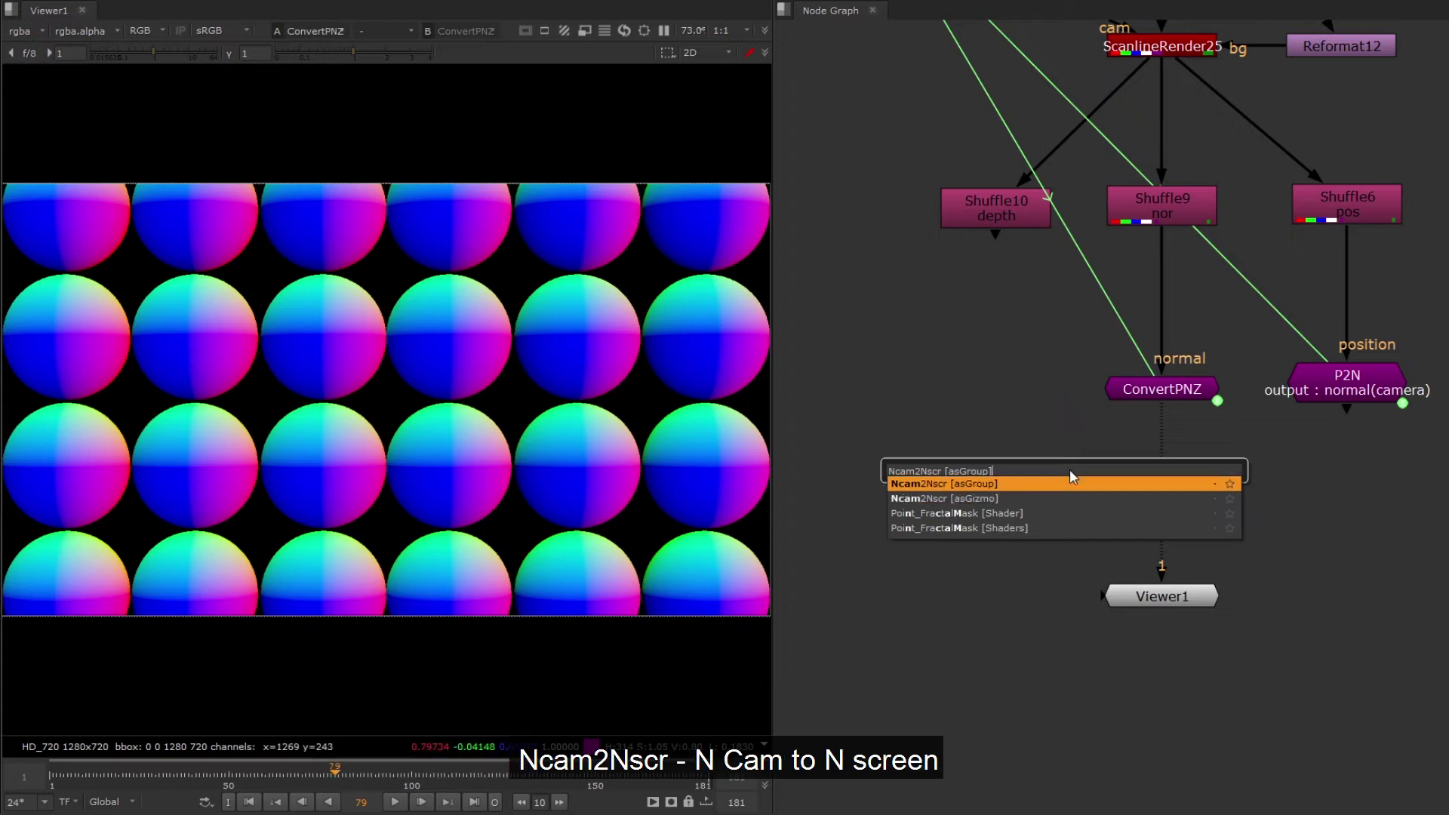
key(Return)
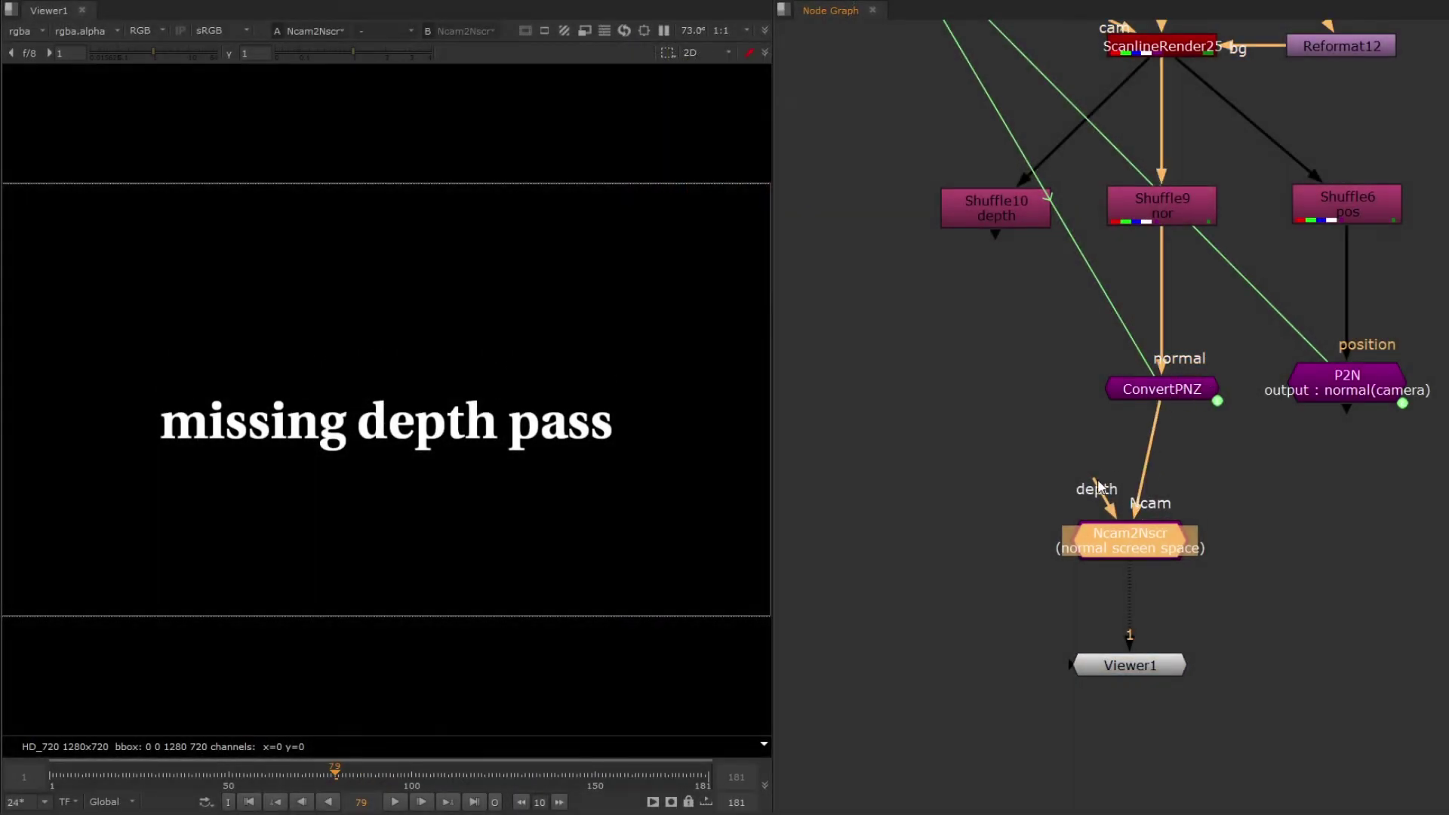
drag(1098, 487, 1000, 215)
middle_drag(1094, 168, 1124, 306)
double_click(1171, 684)
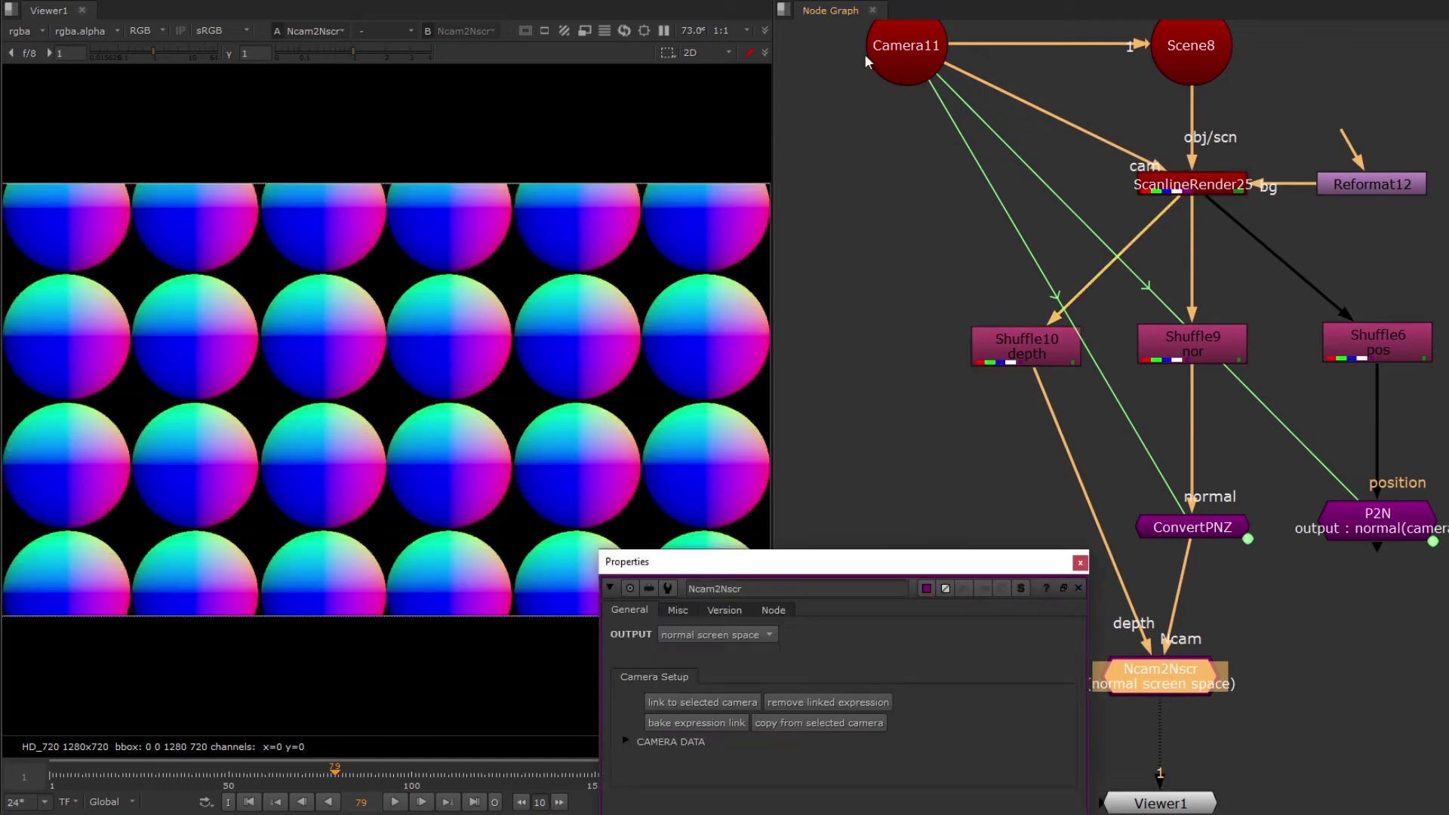
click(905, 55)
drag(894, 566, 640, 129)
click(447, 268)
click(799, 396)
middle_drag(963, 432, 958, 363)
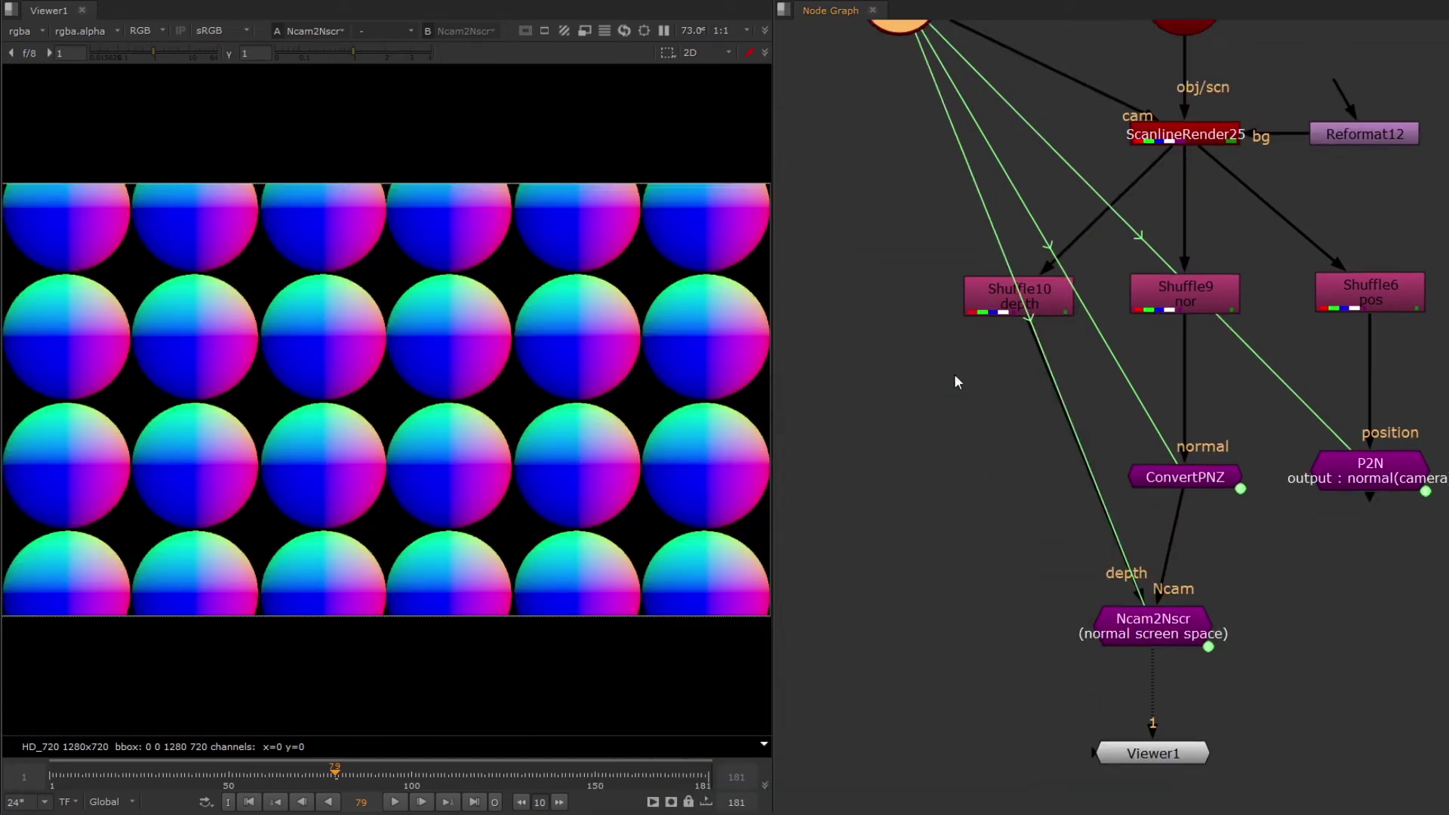
click(1184, 585)
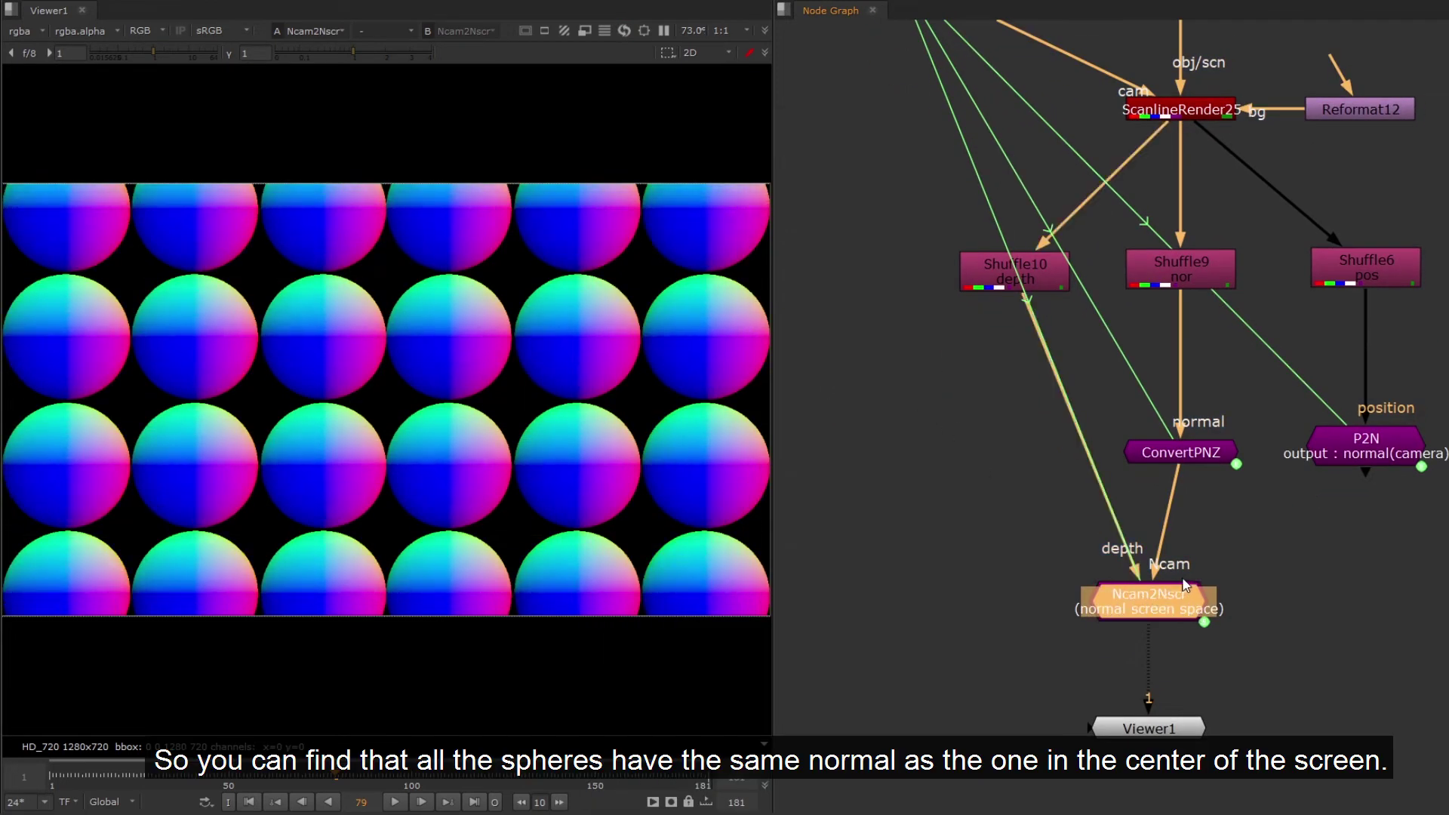
Step: Inspect Ncam2Nscr's red, green and blue channels, toggling the node on and off
key(r)
key(d)
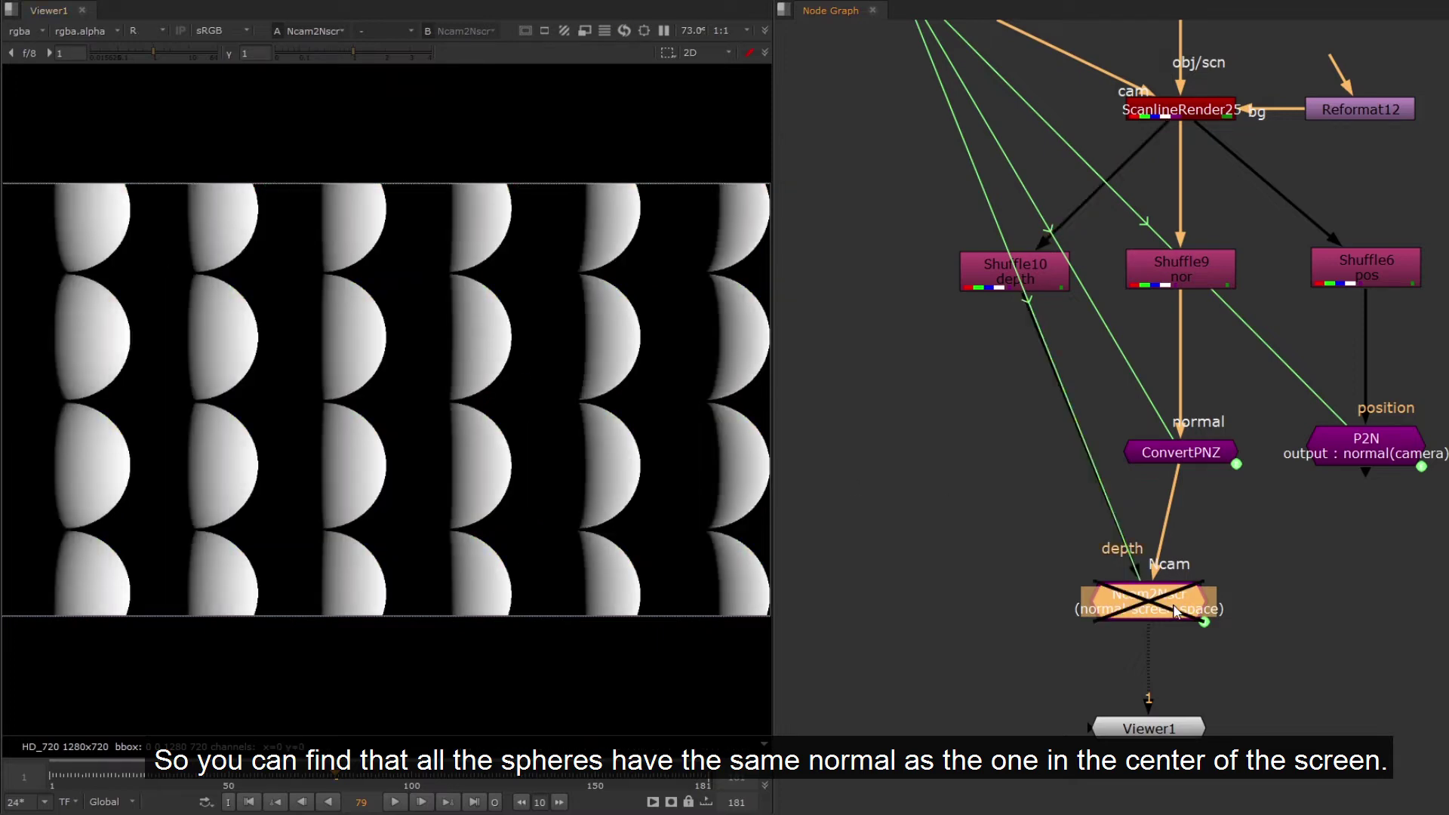
key(g)
key(d)
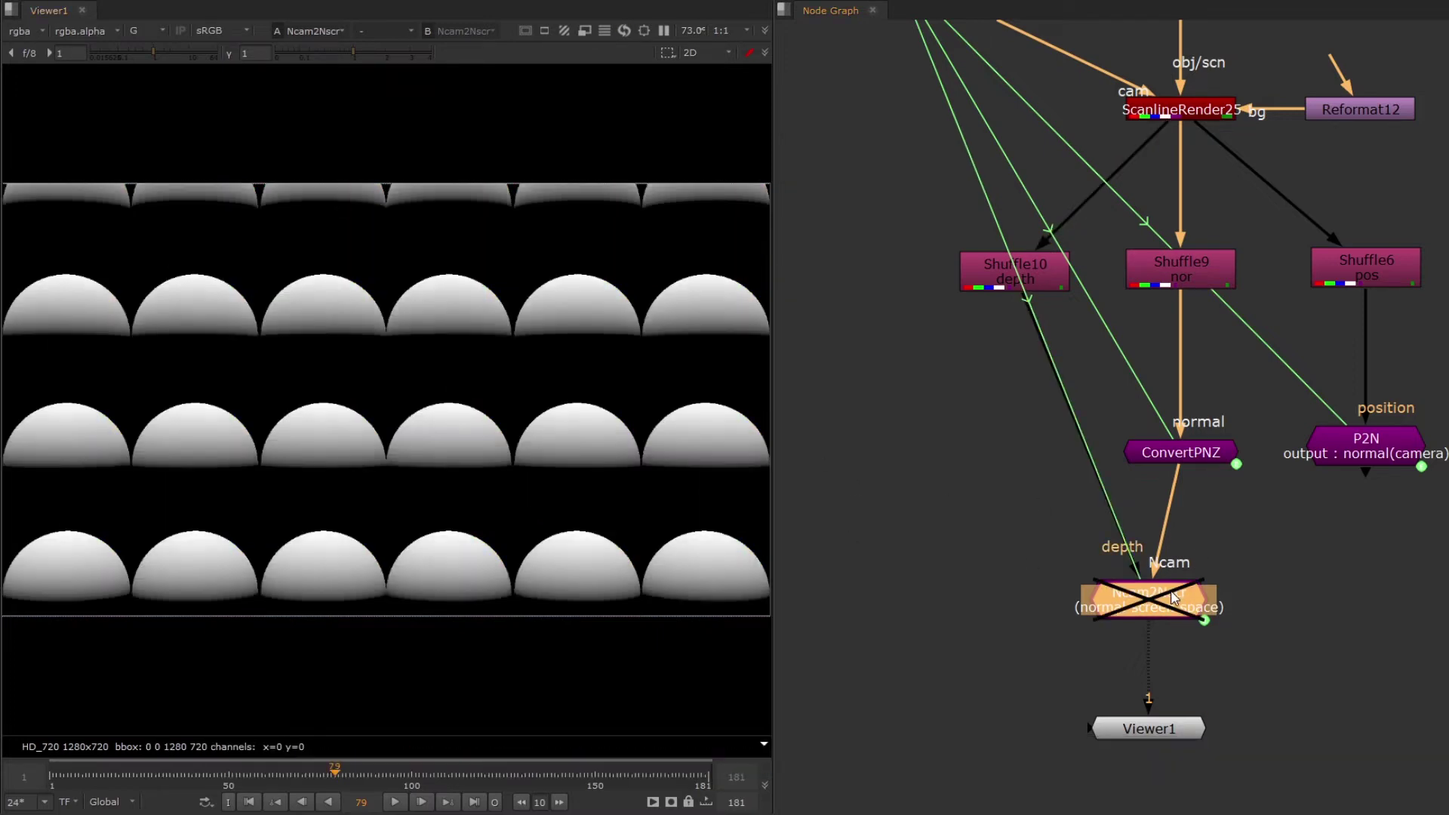
key(d)
key(d)
key(b)
key(d)
key(d)
key(d)
key(d)
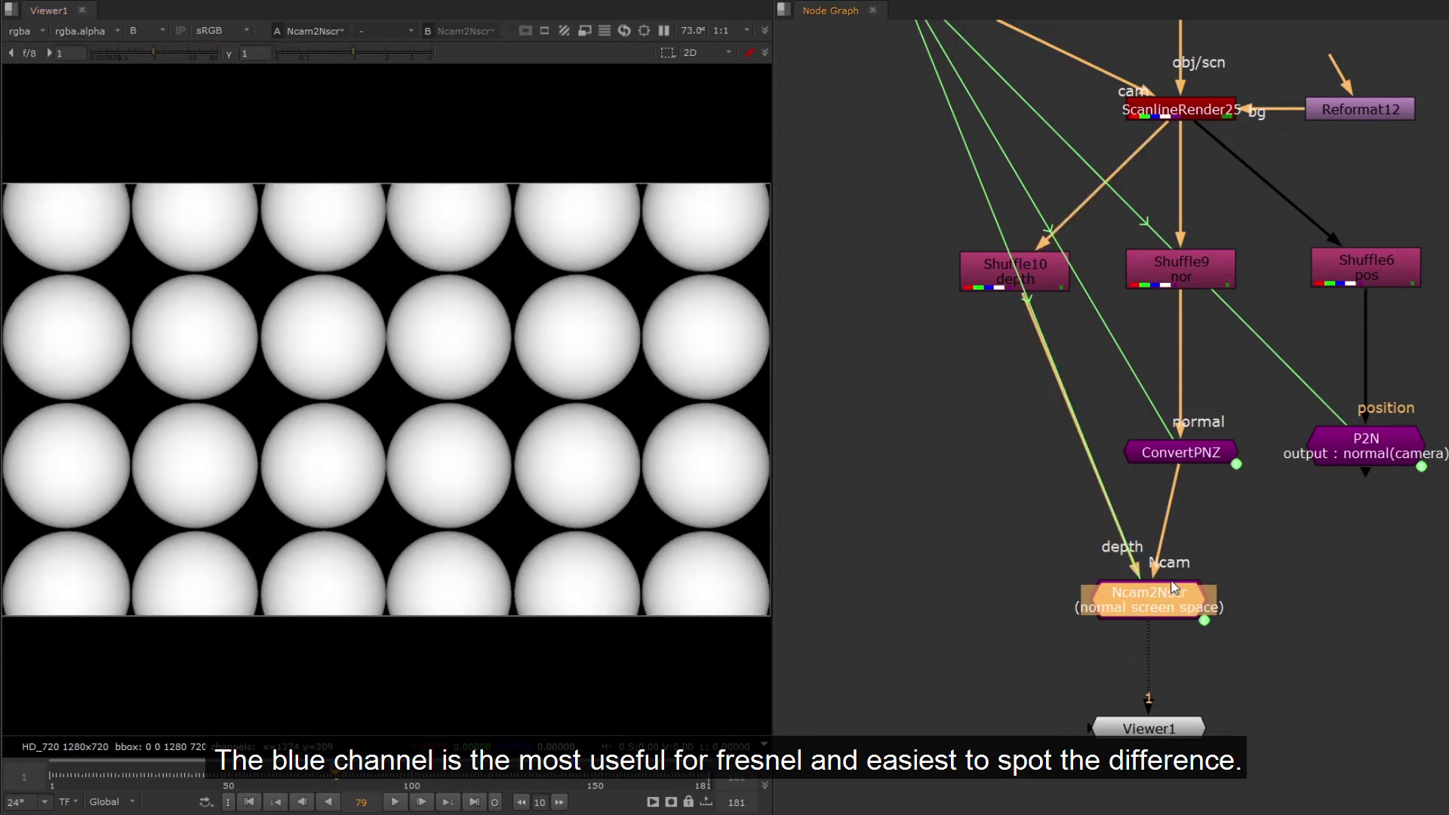
Step: Switch Ncam2Nscr's output to fresnel and toggle the node to compare
double_click(1174, 588)
click(483, 198)
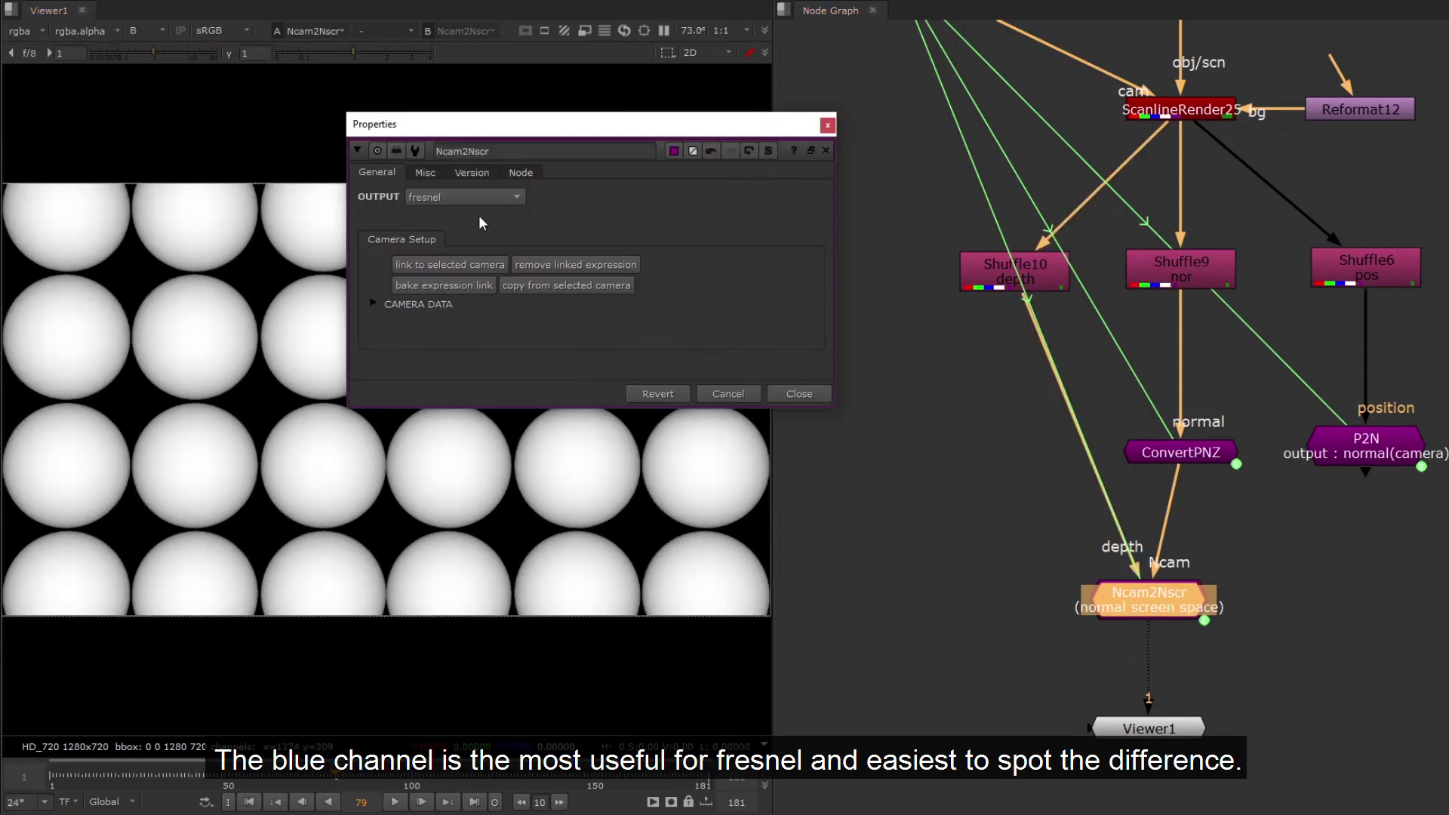
click(480, 215)
drag(753, 133, 911, 115)
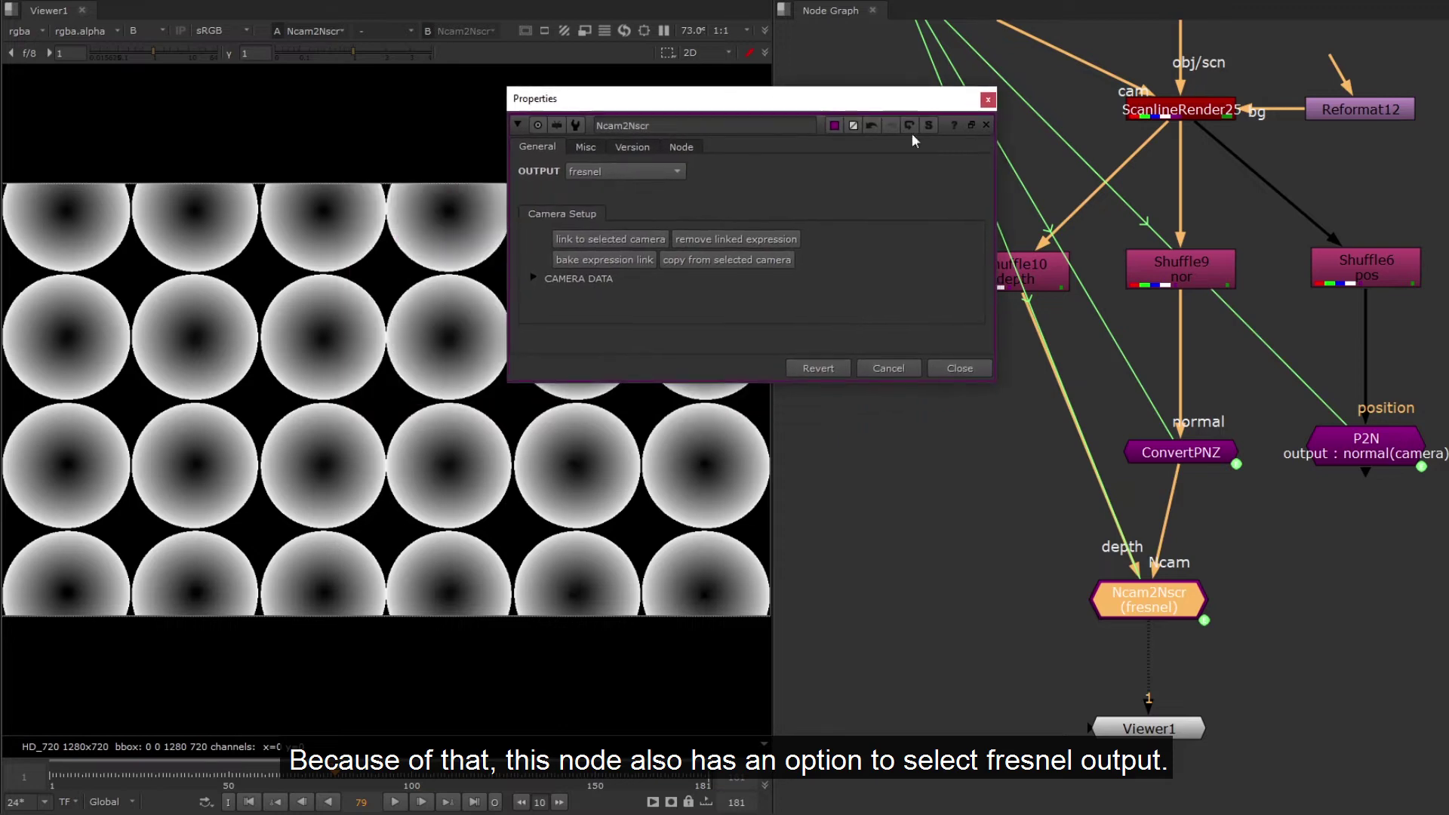
click(960, 374)
key(d)
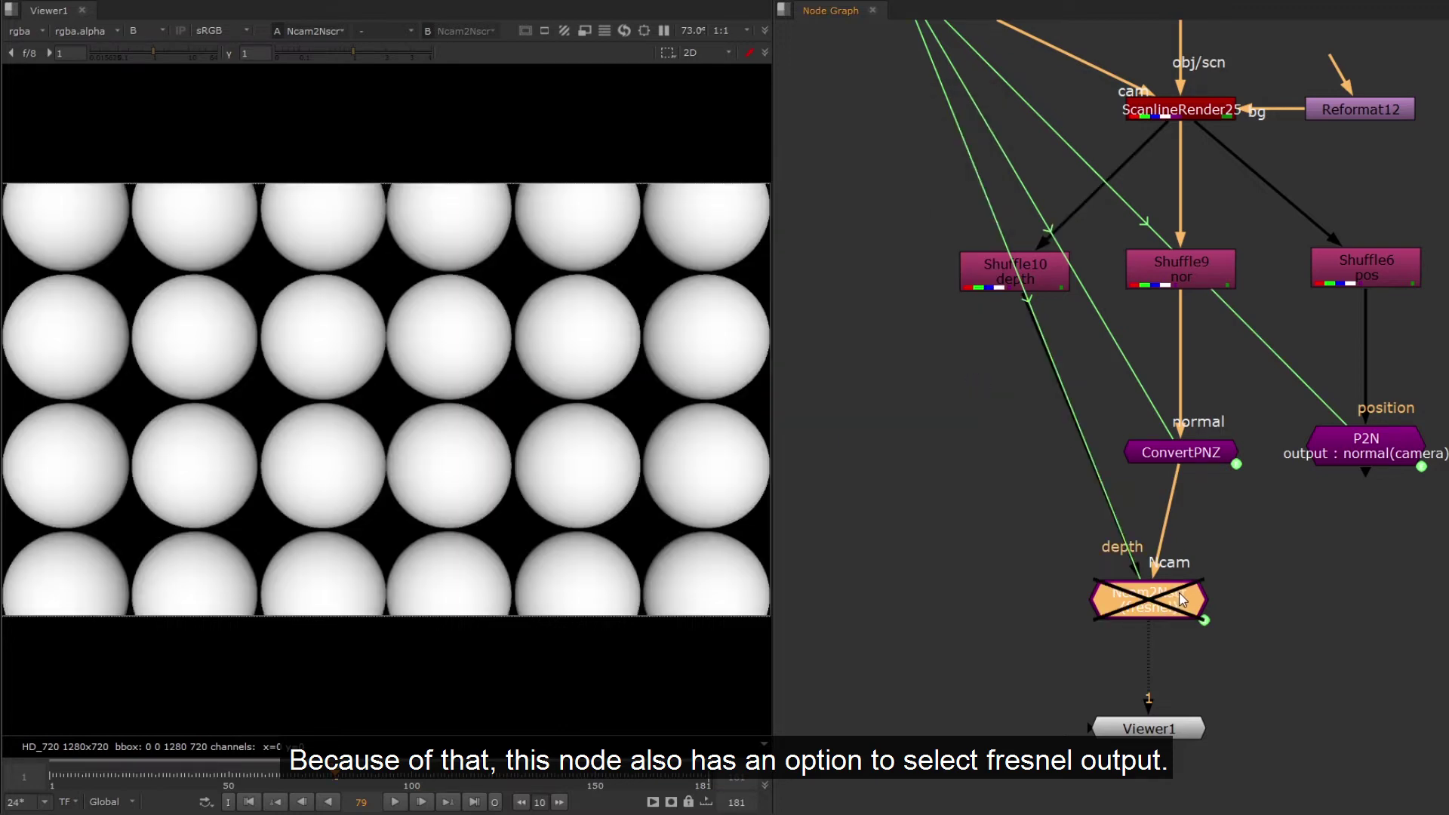
key(d)
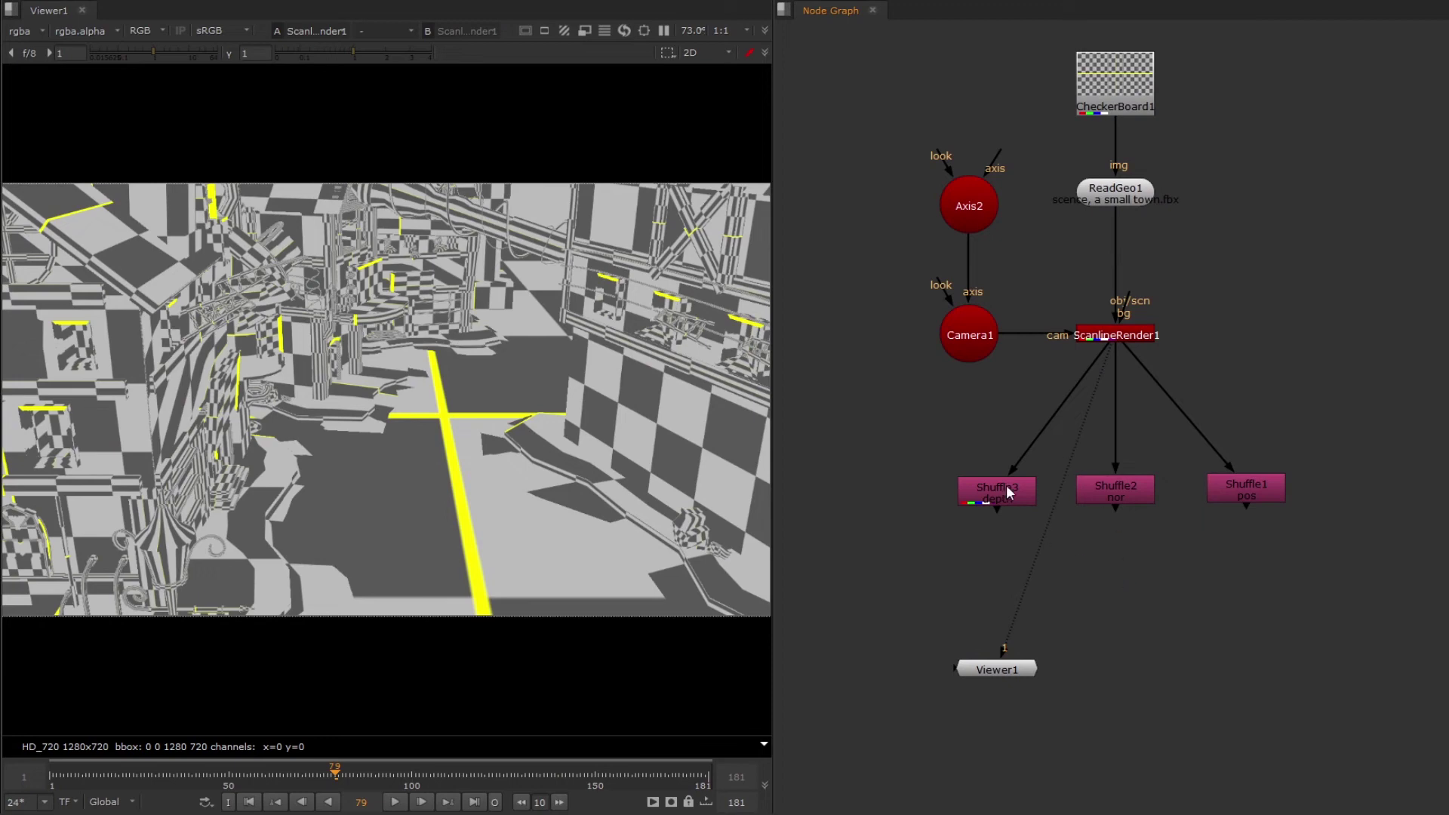
Step: Add a Z2P node after Shuffle3's depth pass and link it to Camera1
click(1012, 490)
key(1)
click(1090, 580)
key(Tab)
text(d2p)
key(BackSpace)
key(BackSpace)
key(BackSpace)
text(z2p)
key(Return)
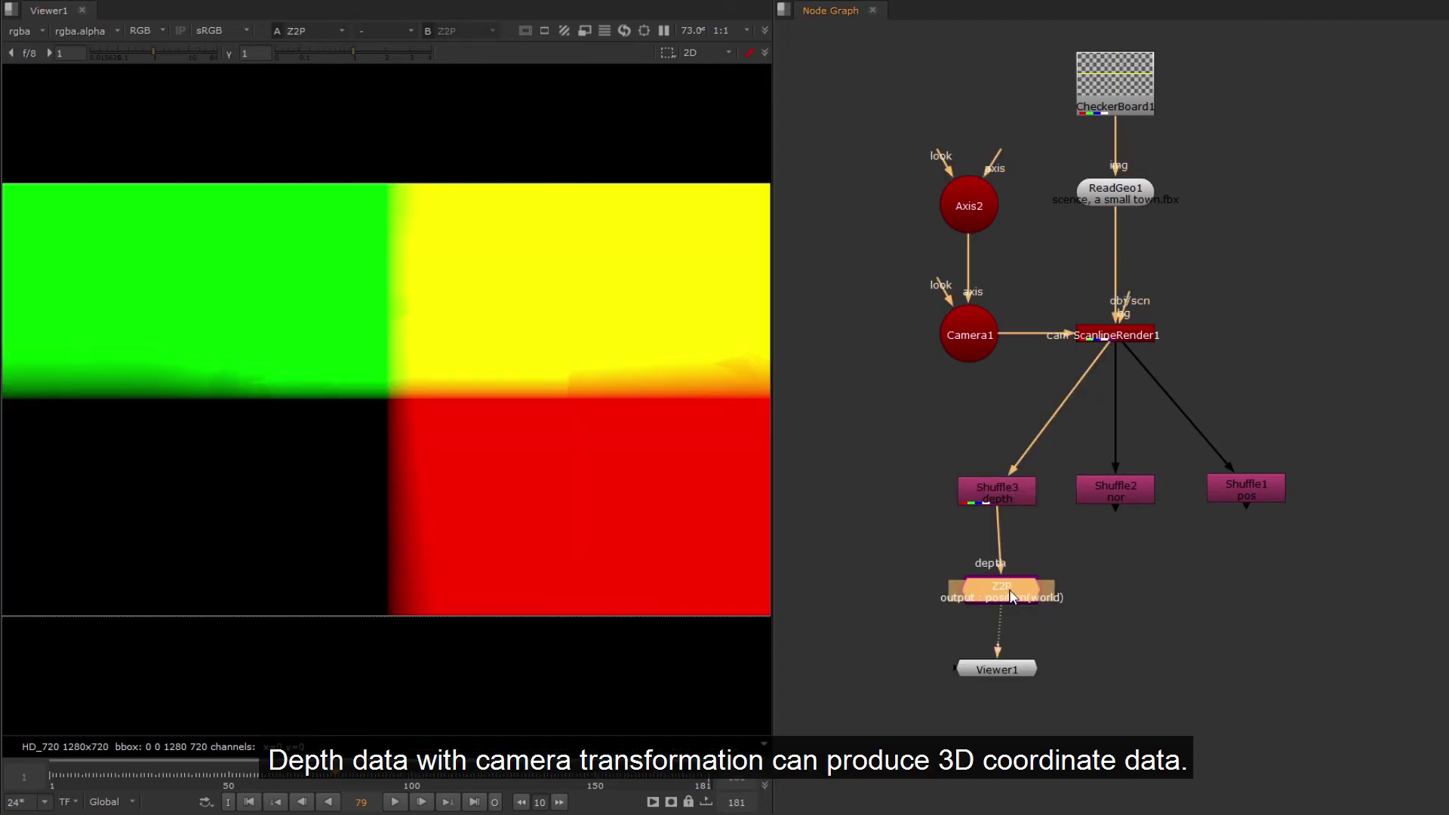
double_click(1012, 596)
click(963, 341)
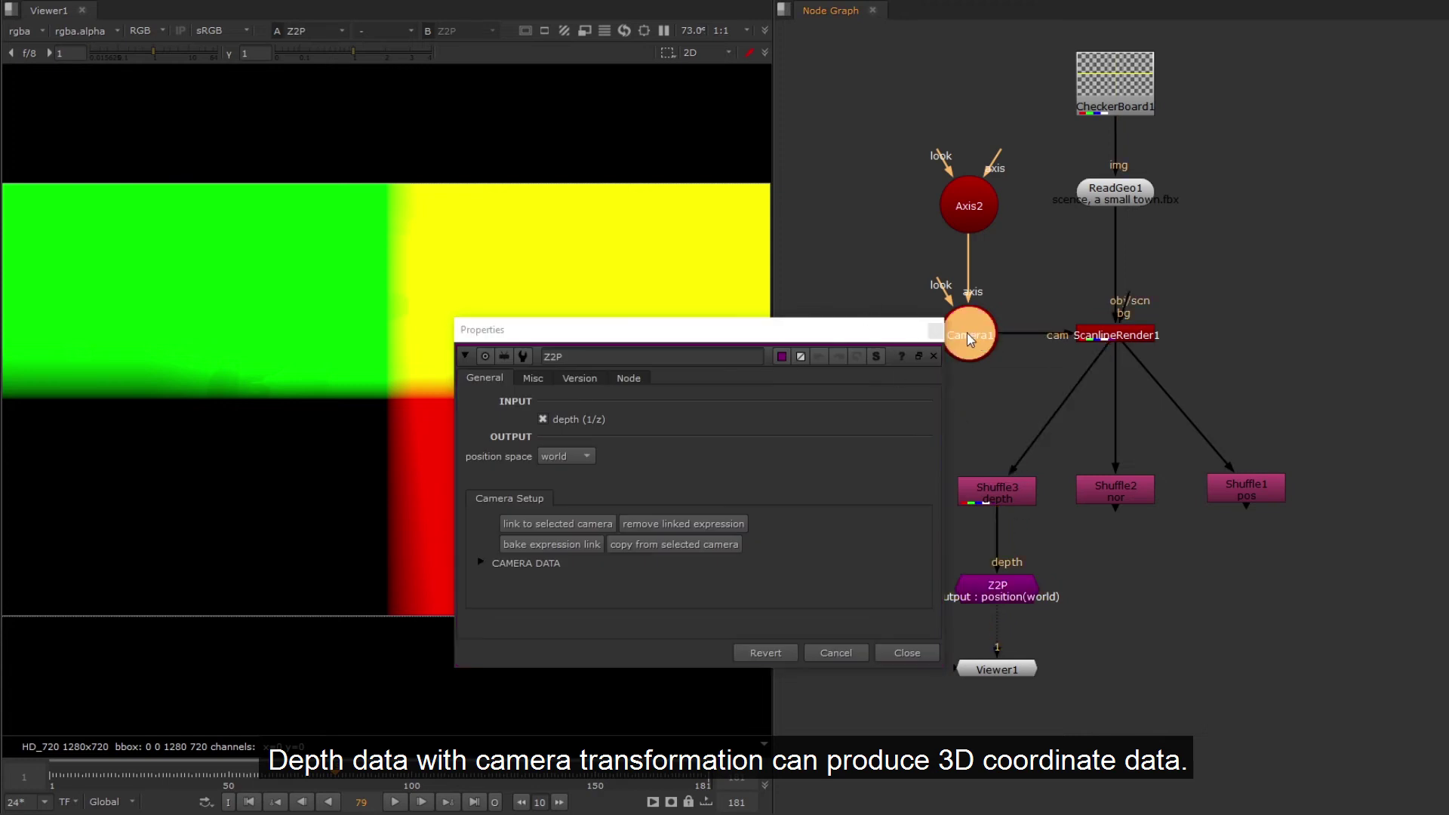
click(557, 523)
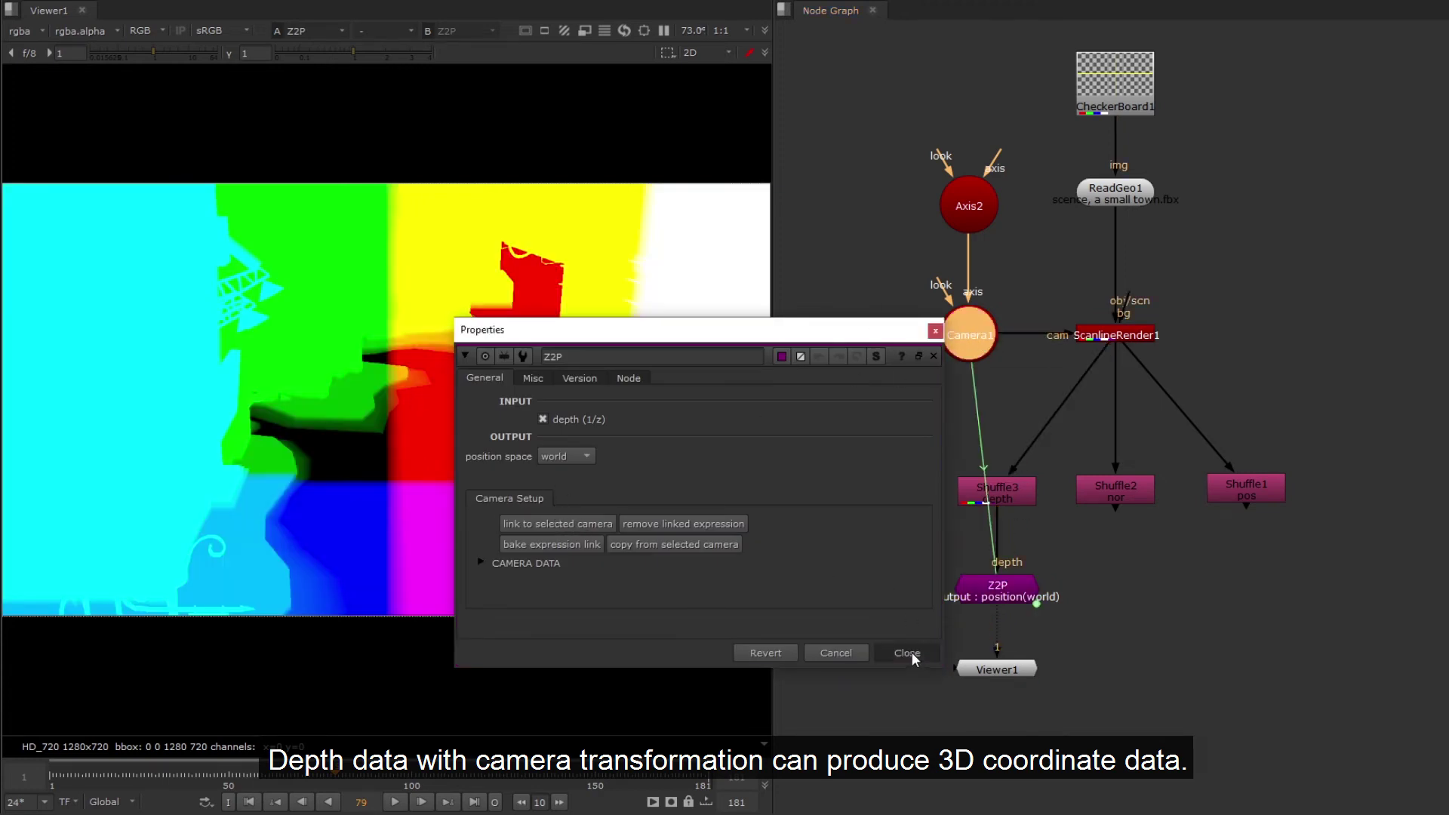
click(909, 652)
Step: Insert PositionToPoints before Viewer1 with rgb surface points and orbit the point cloud
drag(1016, 669, 1016, 743)
click(889, 601)
key(Tab)
text(positionto)
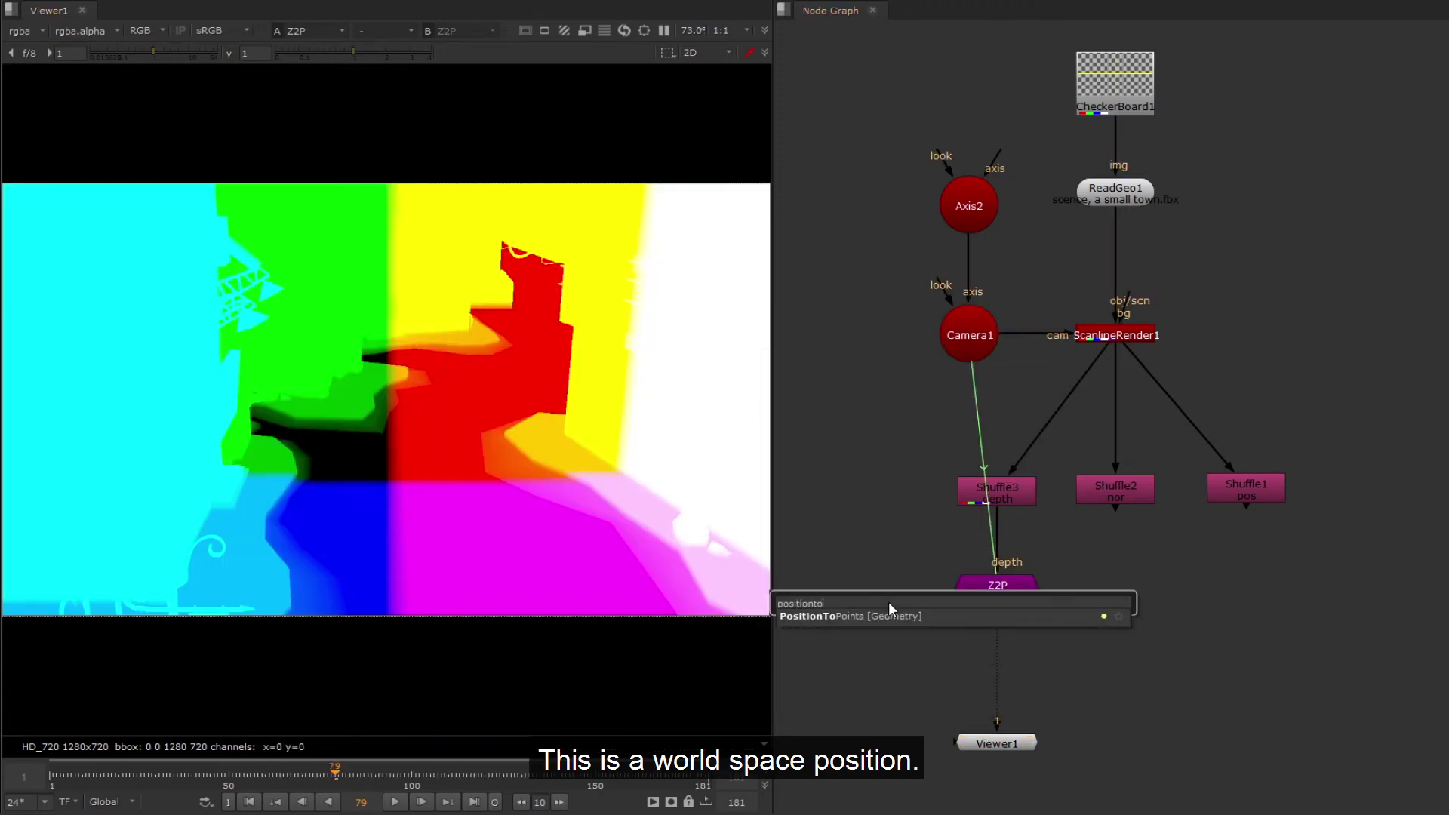
key(Return)
drag(905, 610, 1016, 665)
click(518, 686)
click(522, 500)
click(858, 556)
scroll(560, 411, down, 5)
mouse_move(560, 411)
ctrl+mouse_down()
mouse_move(426, 399)
mouse_move(676, 372)
mouse_move(799, 433)
mouse_move(890, 256)
mouse_move(596, 428)
mouse_move(550, 420)
ctrl+mouse_up()
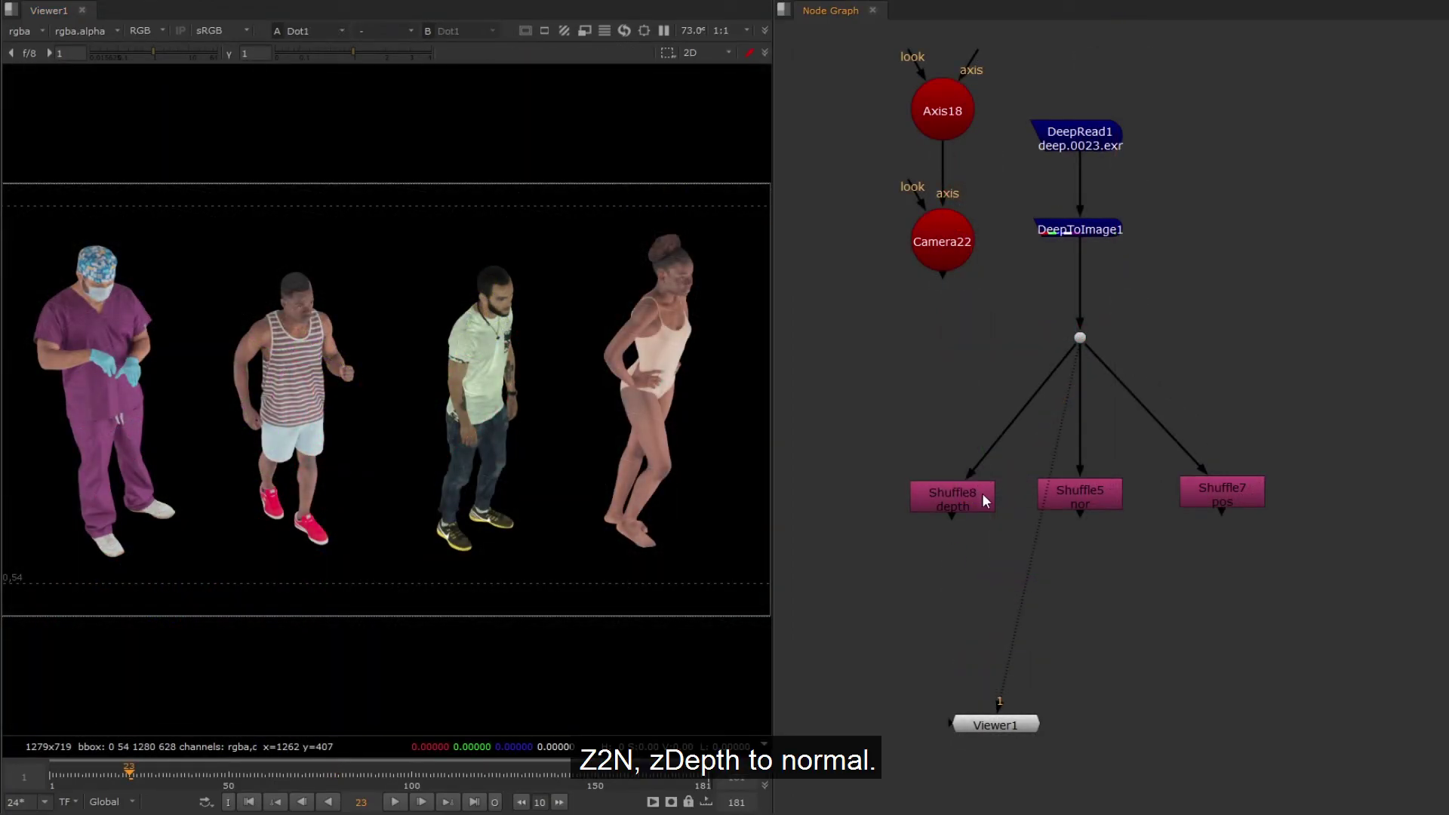
Step: View Shuffle8's depth pass and link the Z2N node to Camera22
click(981, 493)
key(1)
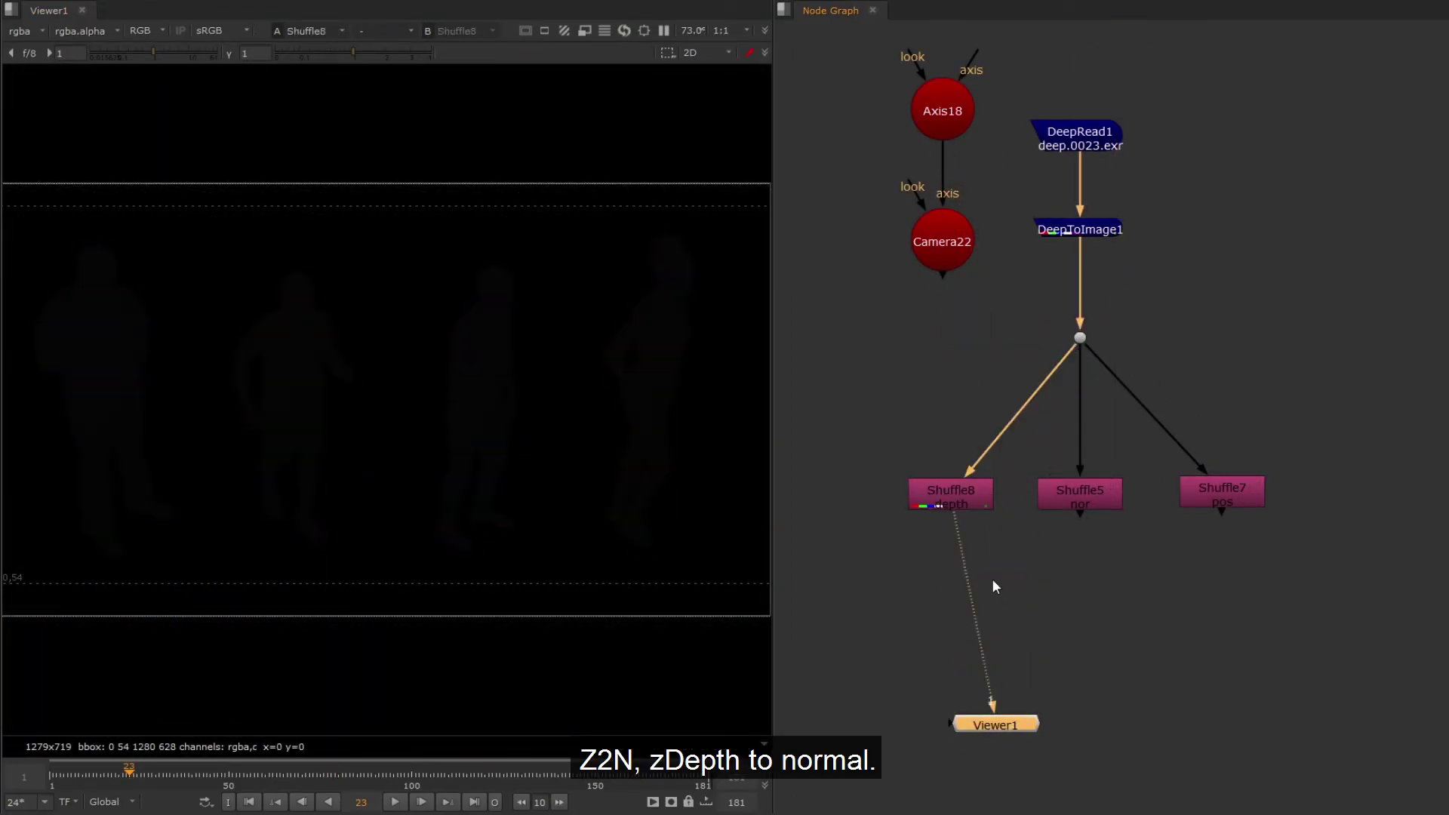
middle_drag(992, 518, 1033, 462)
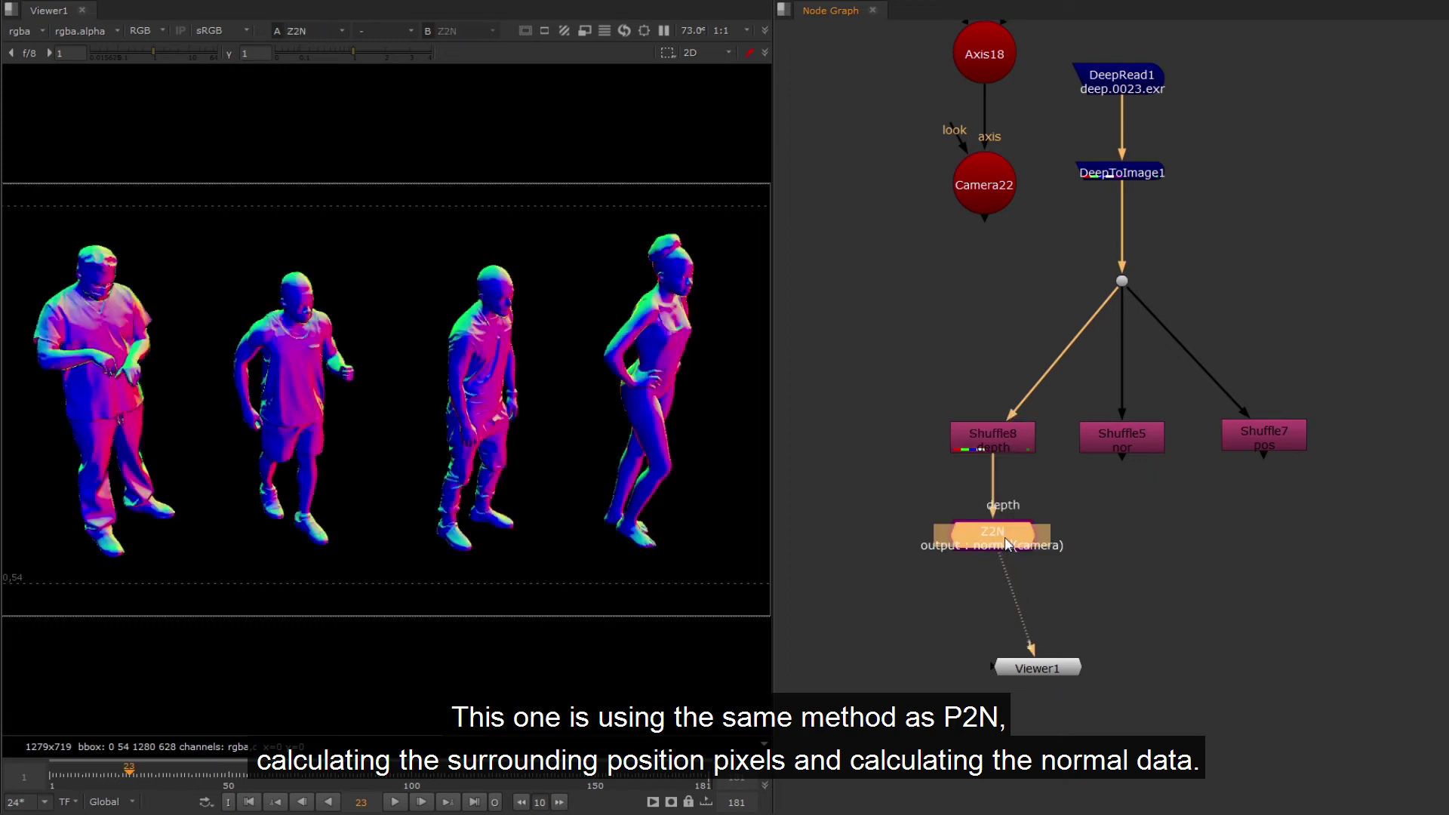
double_click(1004, 537)
click(997, 175)
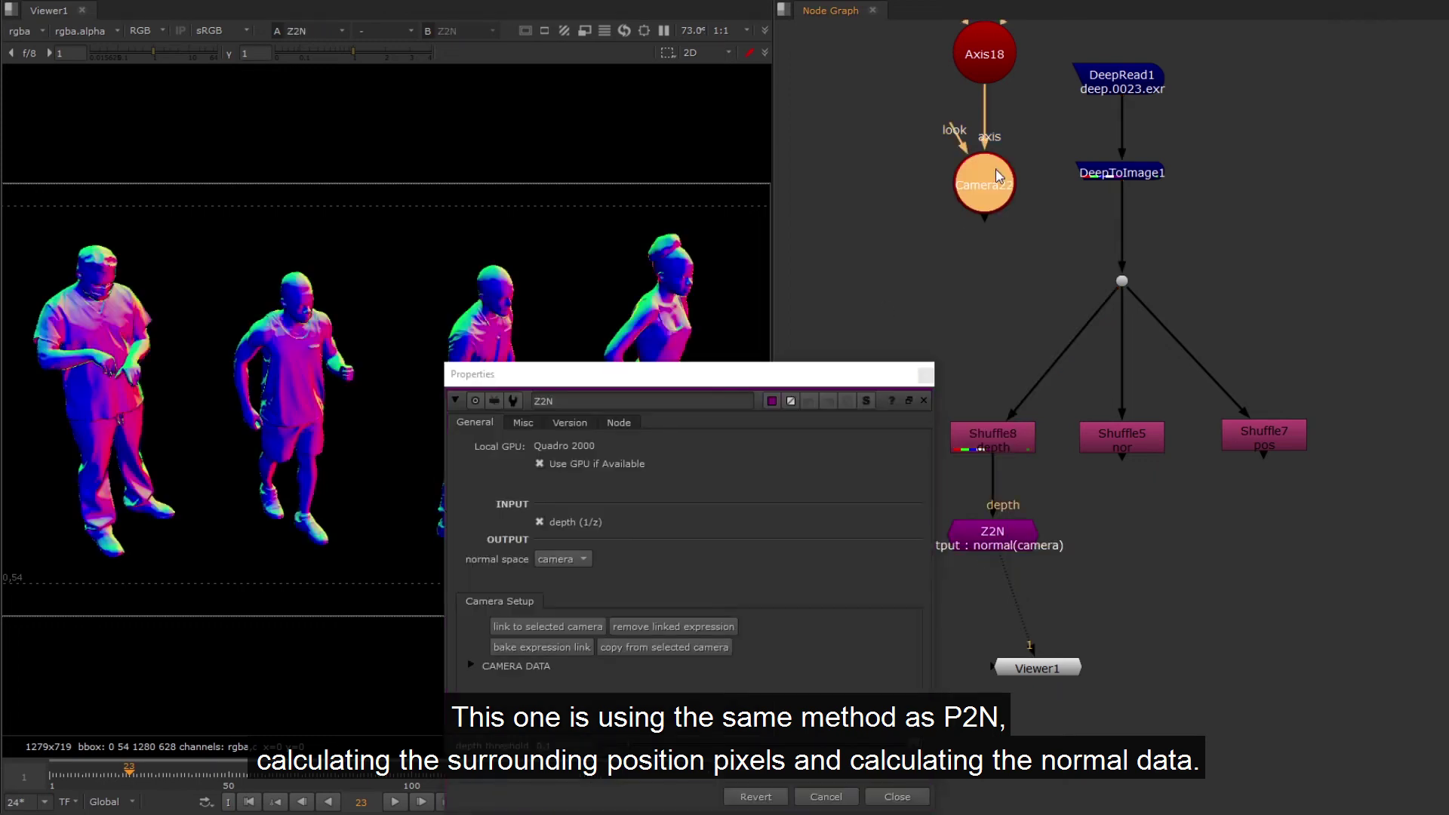
click(555, 632)
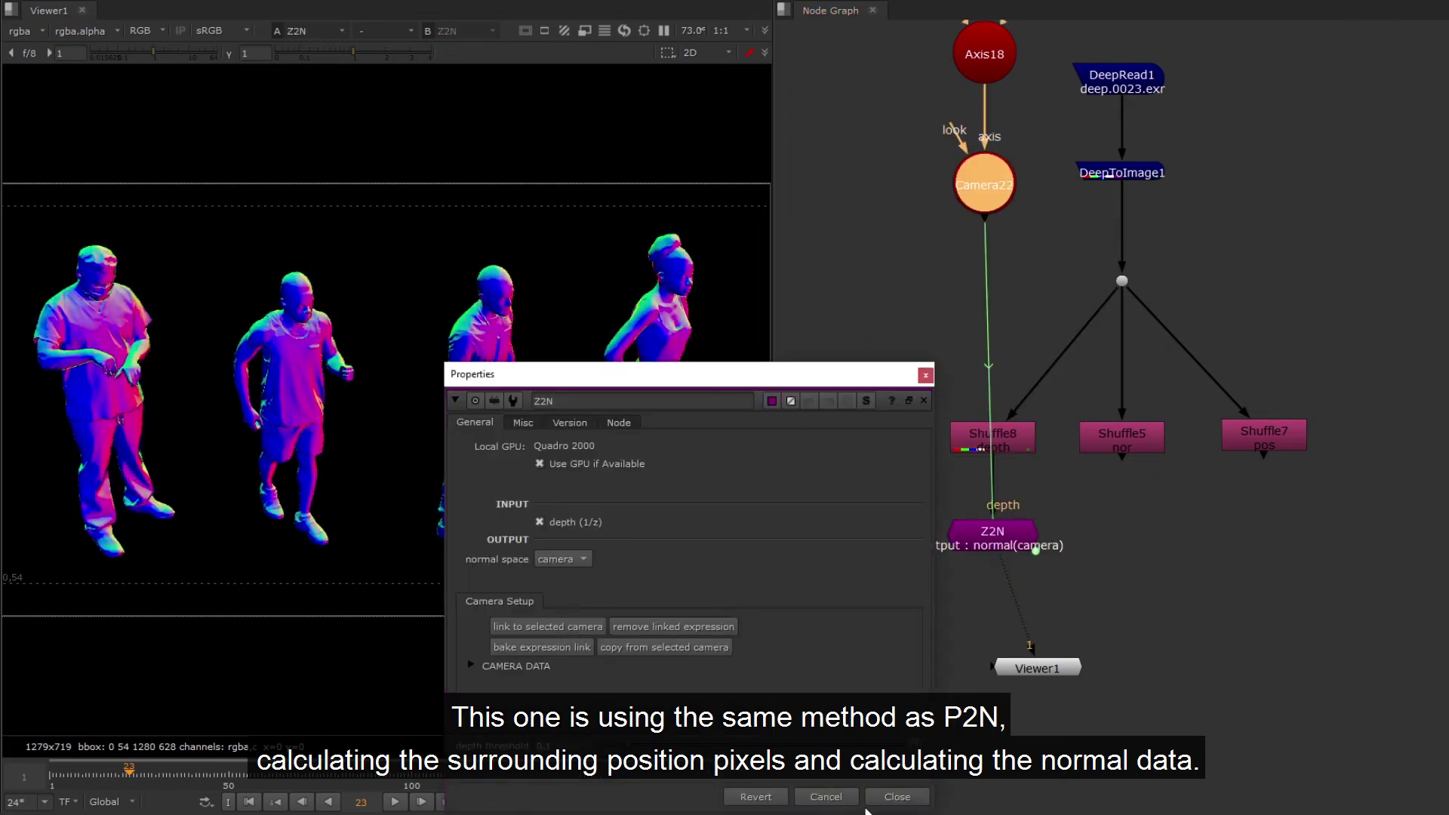
click(898, 796)
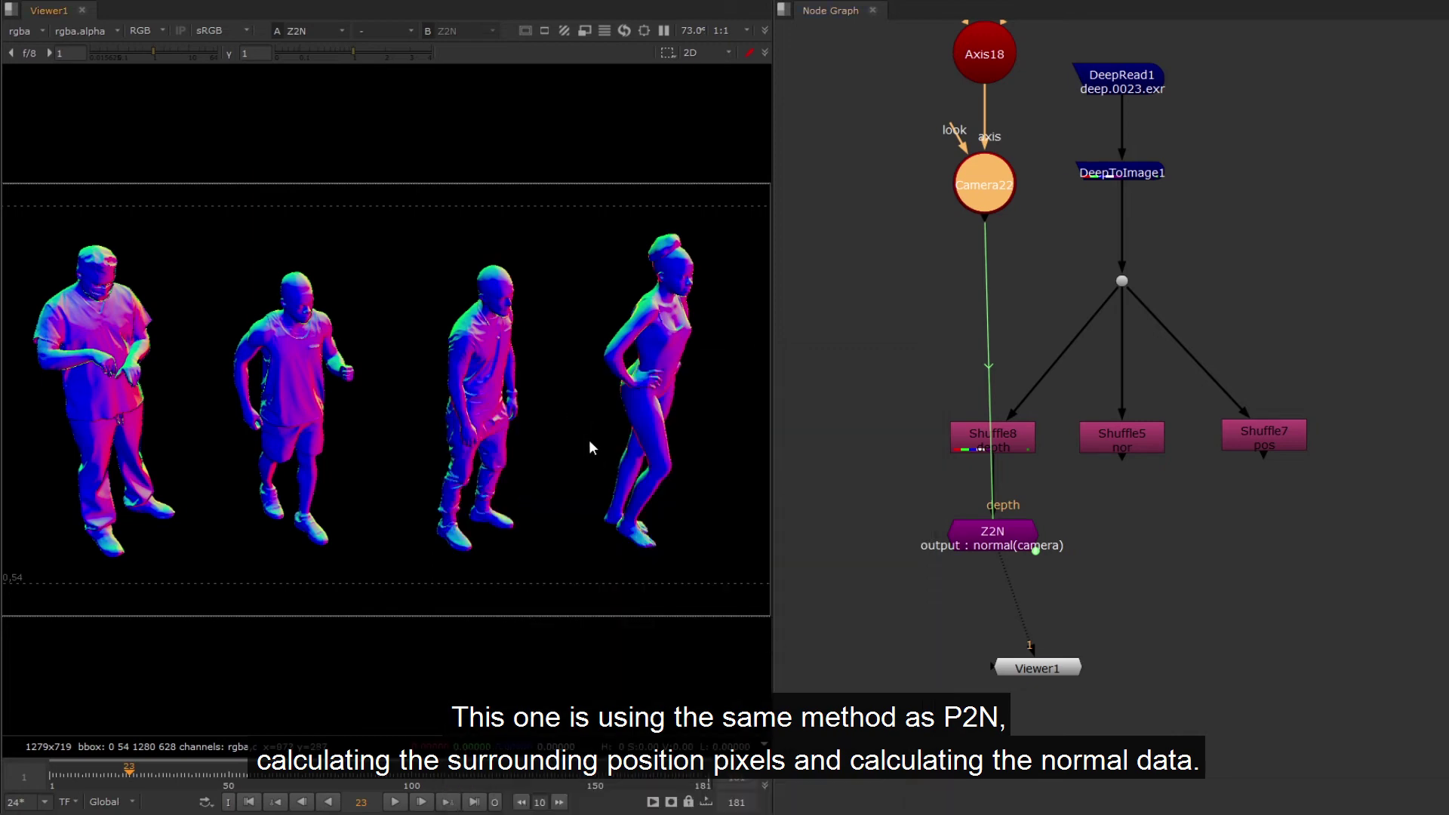
Step: Inspect the Z2N normals in the red, green and blue channels
key(r)
key(g)
key(b)
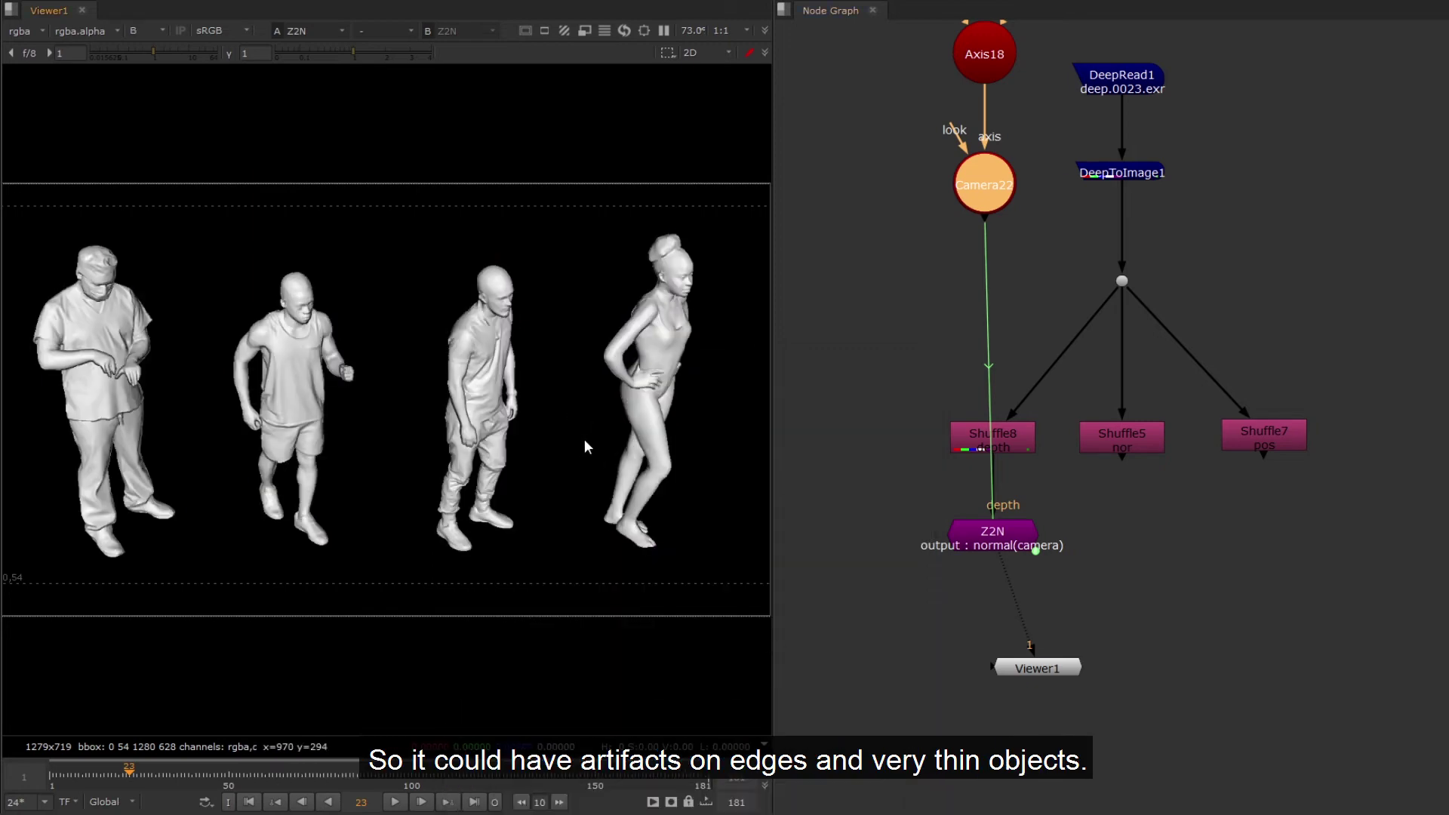
key(b)
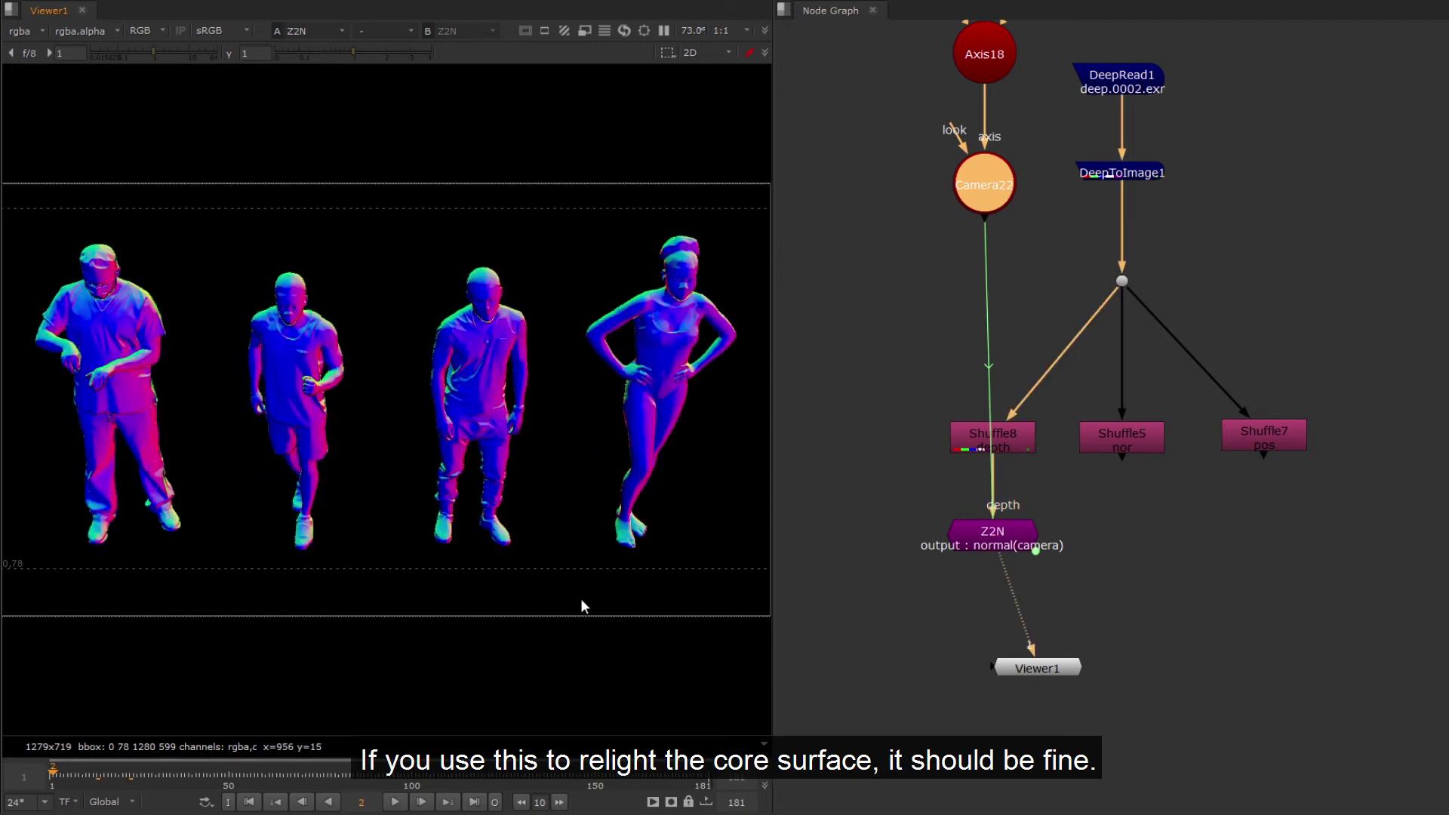
key(r)
key(g)
key(b)
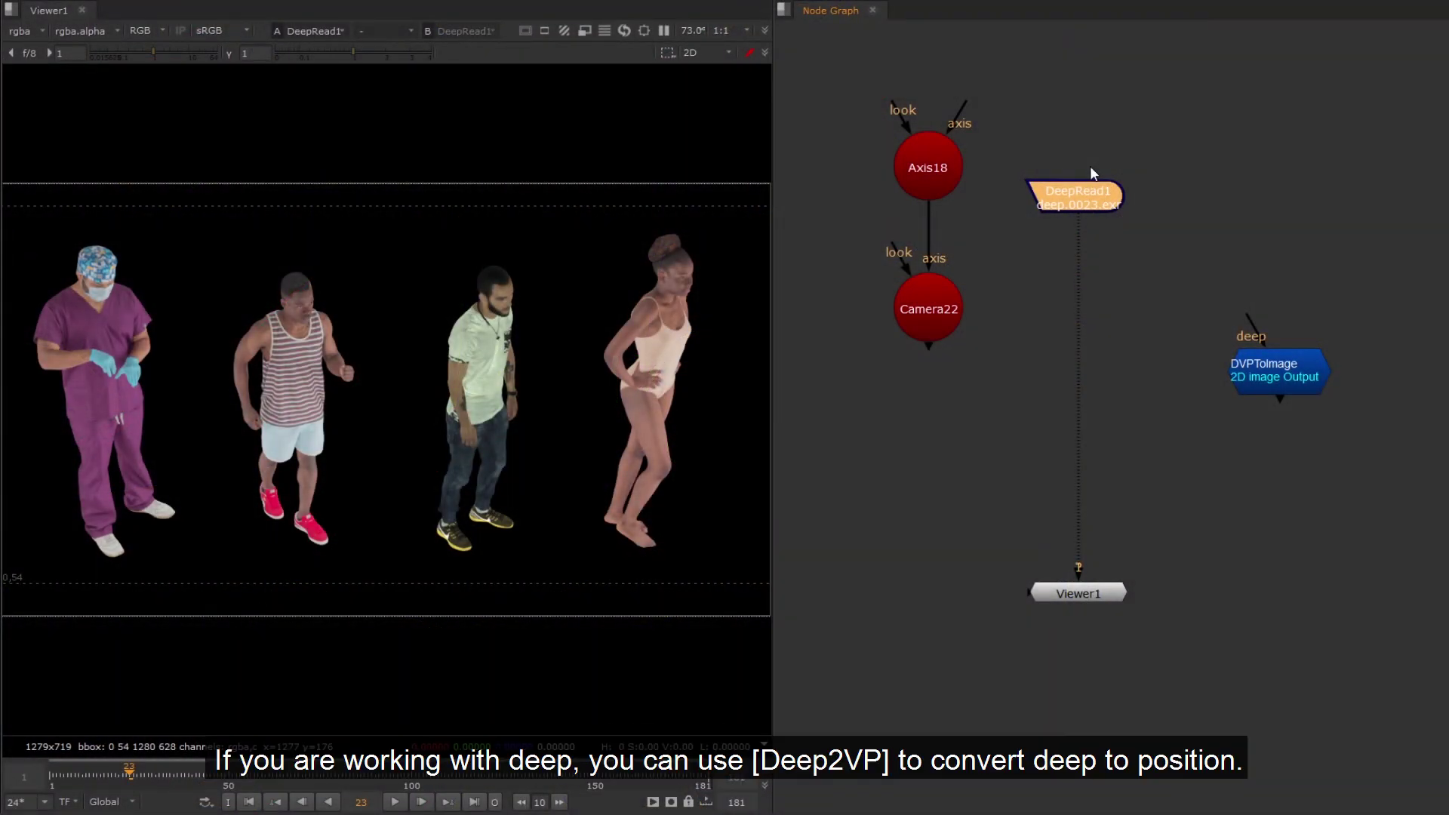
Step: Add a Deep2VPosition node under DeepRead1, link it to Camera22, and view its deepPosition channel
key(ctrl+v)
double_click(1109, 317)
click(933, 311)
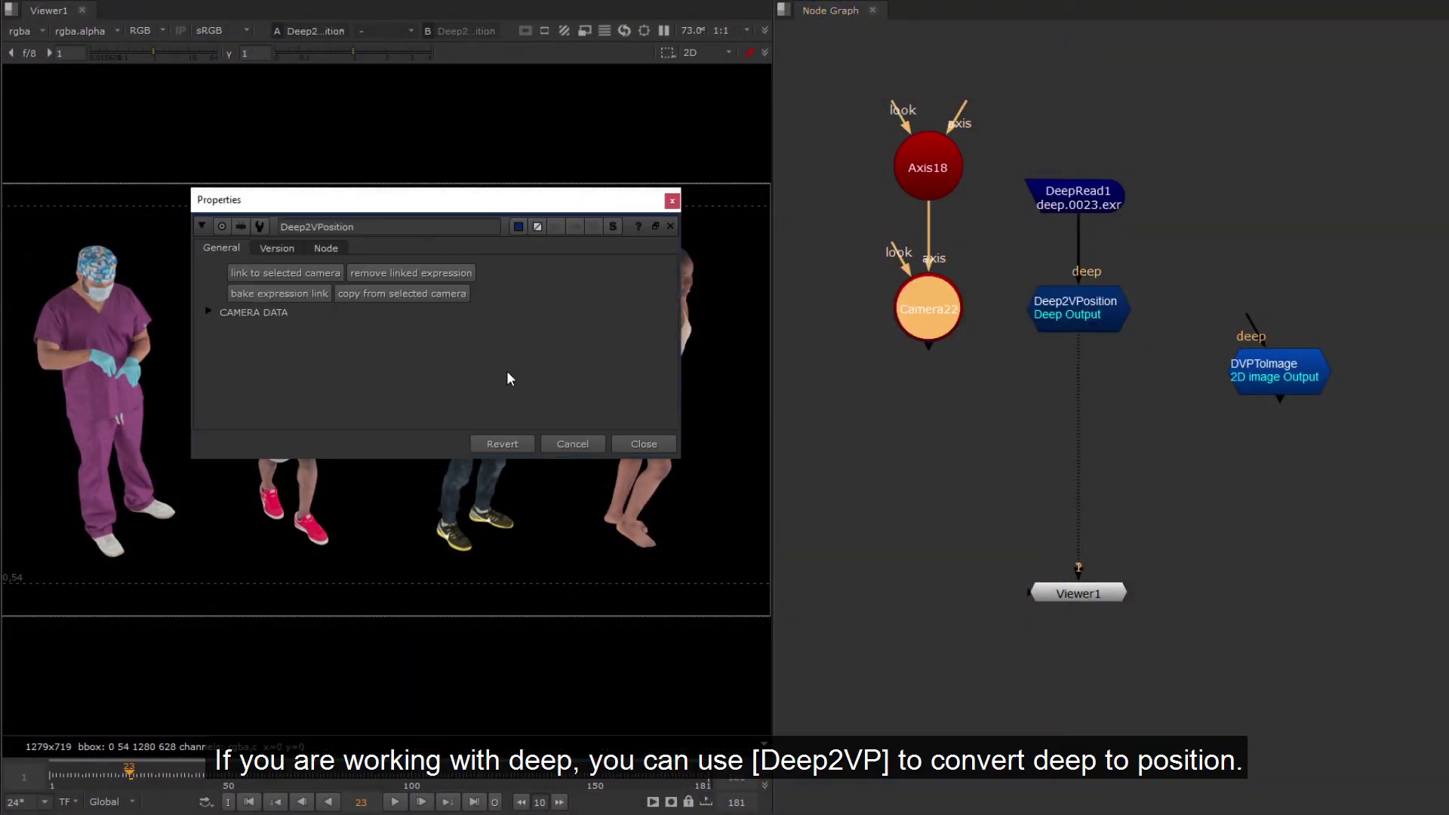
click(644, 444)
click(22, 30)
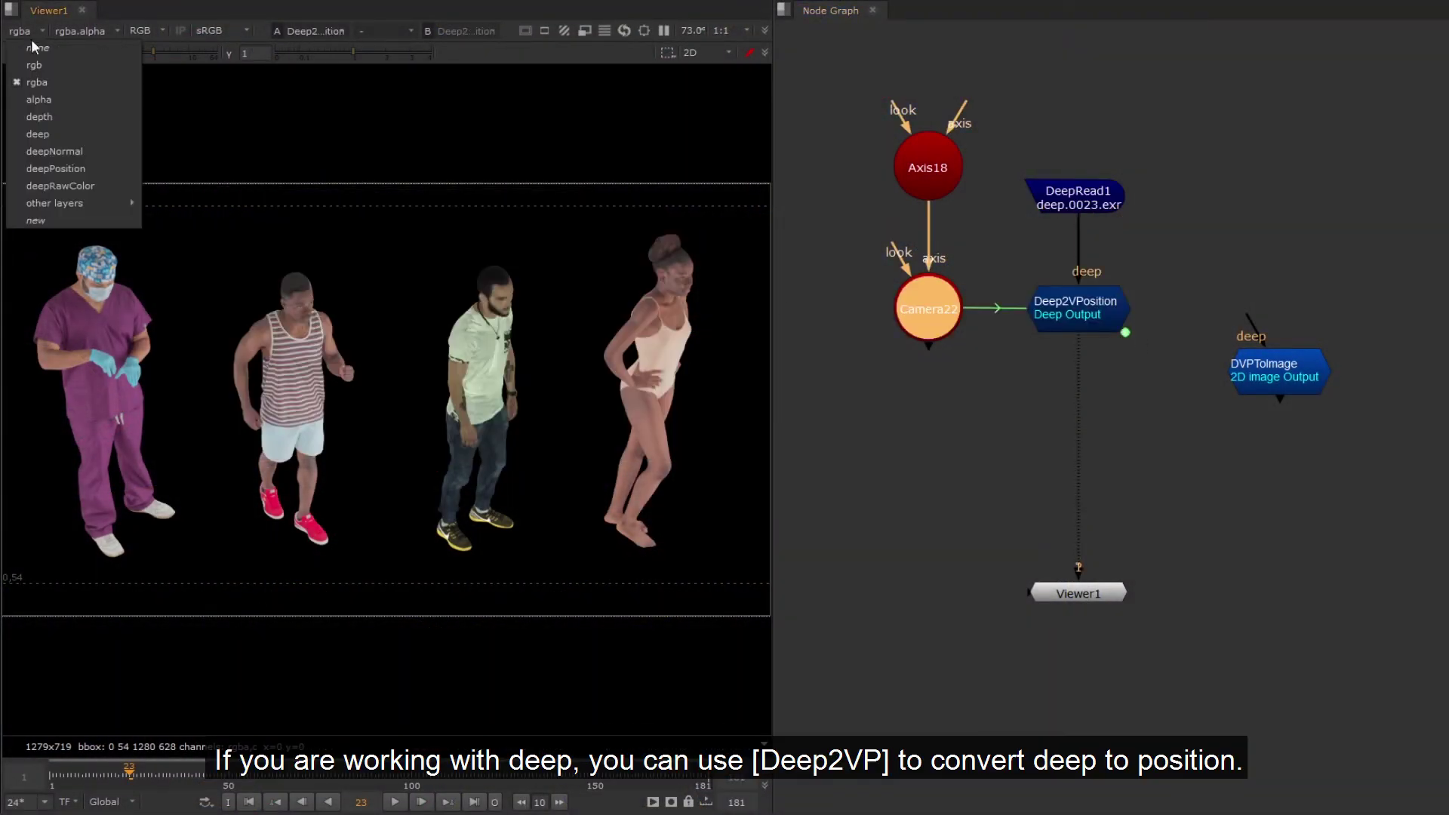
click(57, 169)
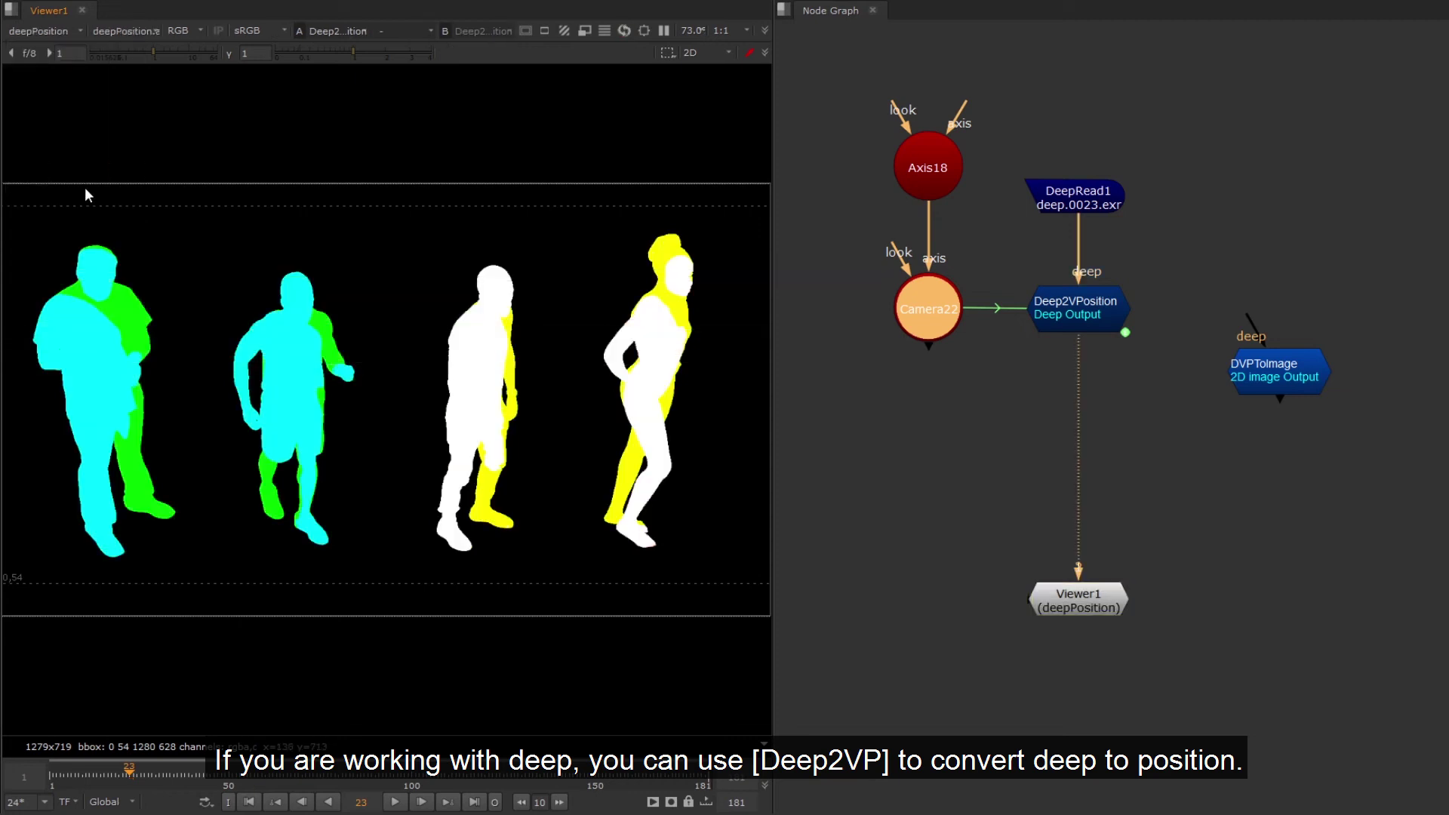
Step: Add a DVPsetLight node below Deep2VPosition and link it to Camera22
click(1110, 315)
key(ctrl+v)
double_click(1091, 428)
click(941, 320)
click(465, 265)
click(717, 361)
Step: View the deepNormal channel, checking frame 32 before returning to frame 23
click(47, 31)
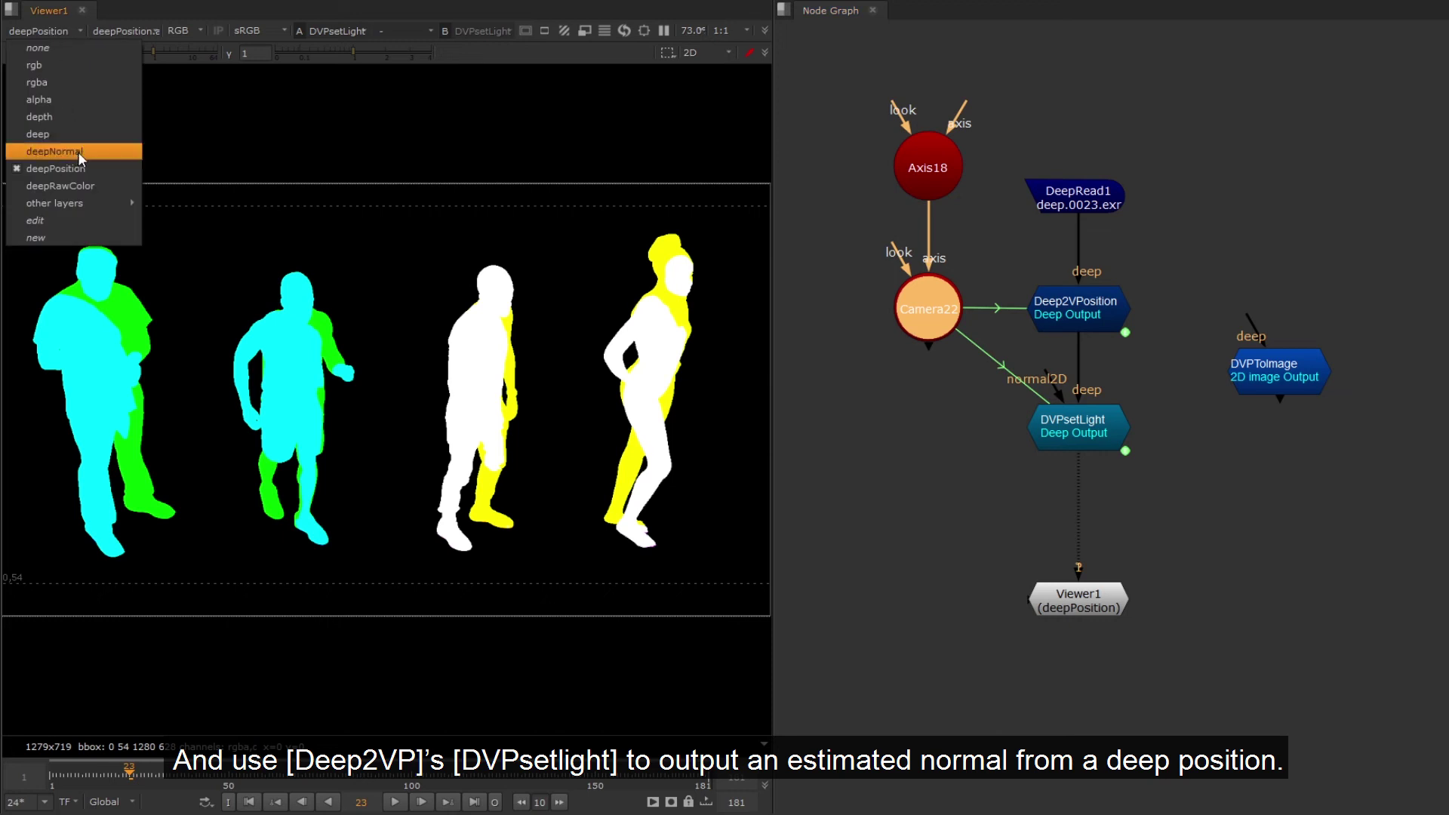
click(79, 152)
click(164, 776)
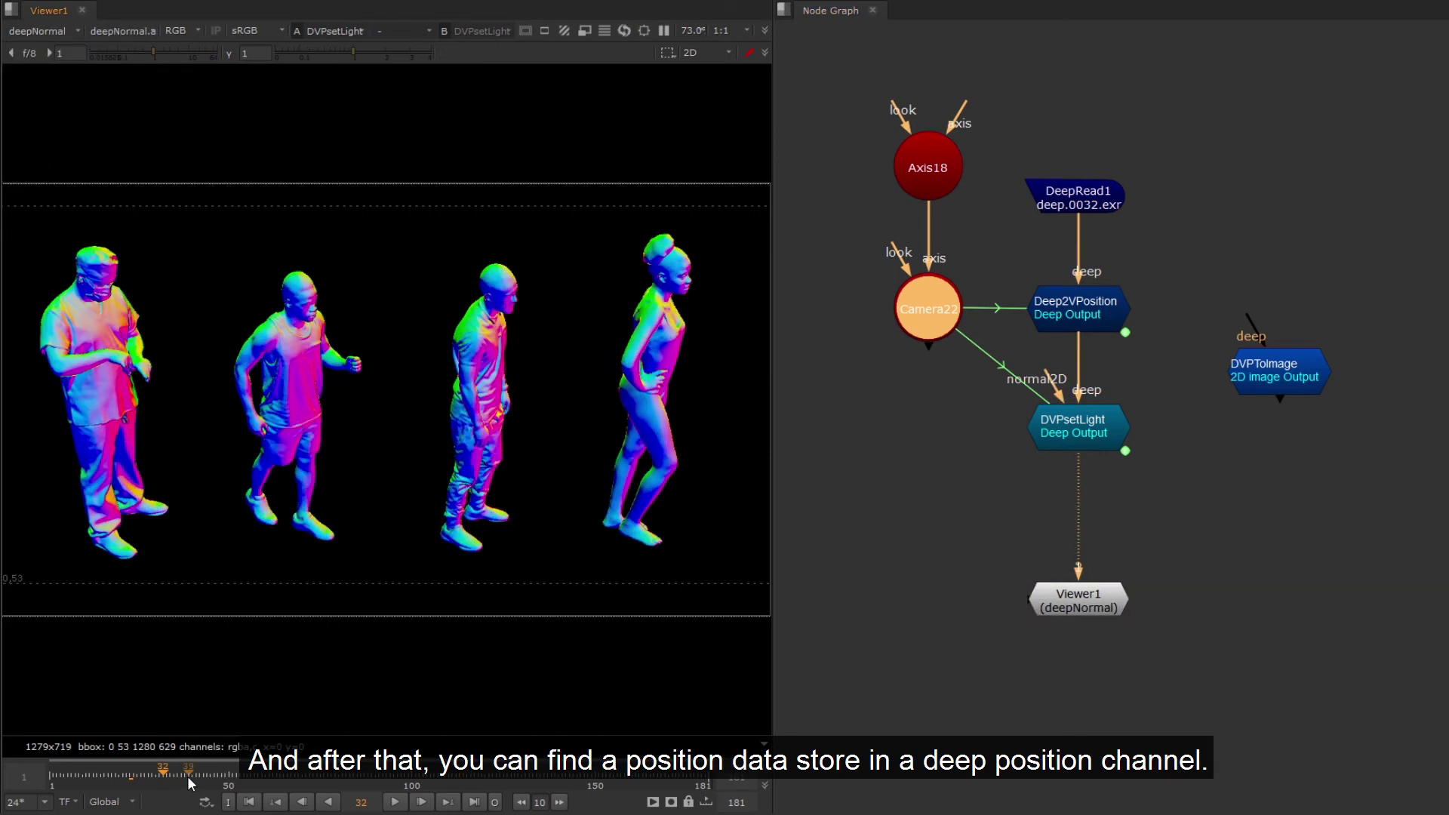
click(130, 774)
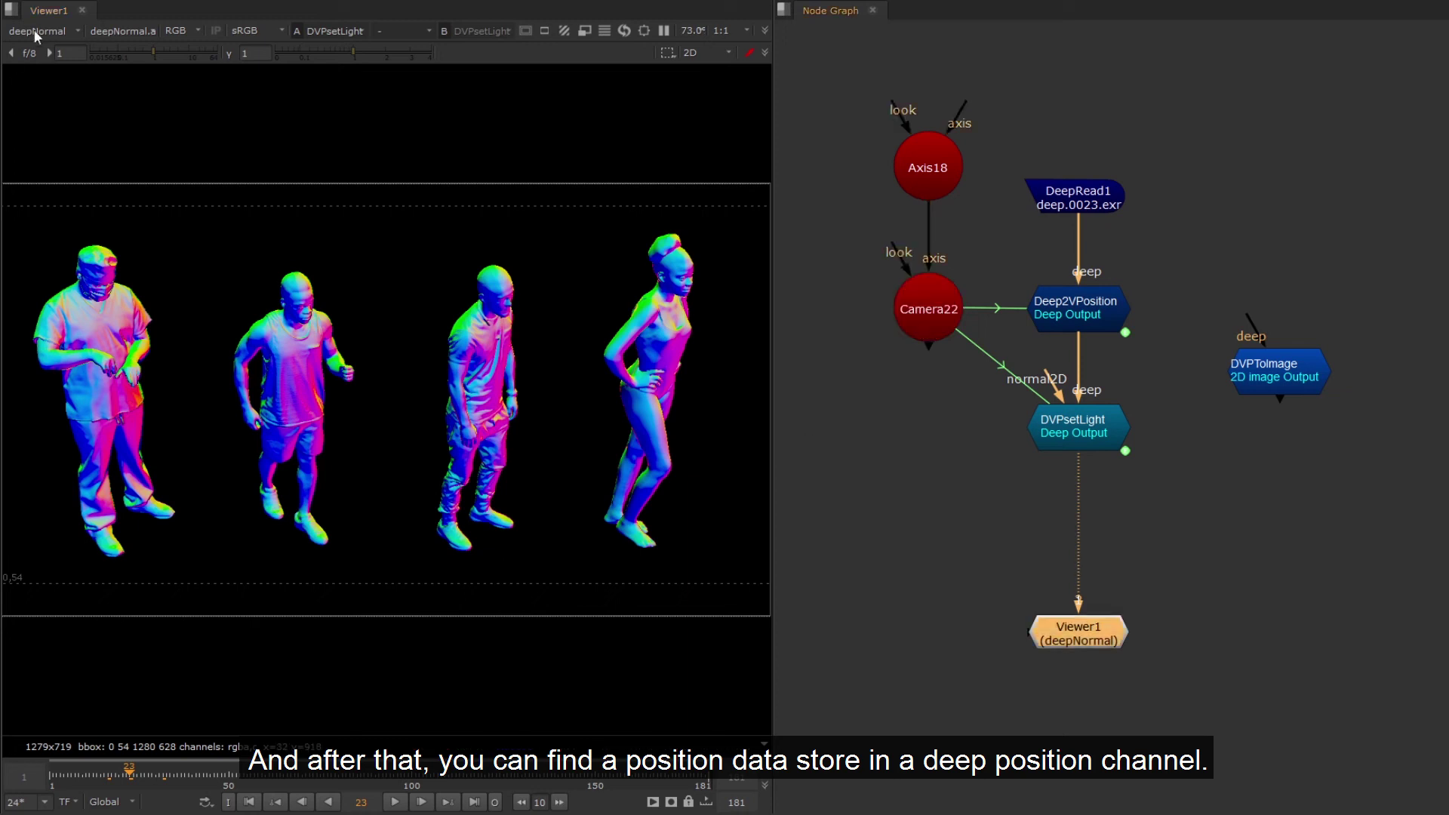
Step: Insert a DVPscene node after DVPsetLight and view the rgba, then deepPosition channel
click(41, 31)
click(75, 87)
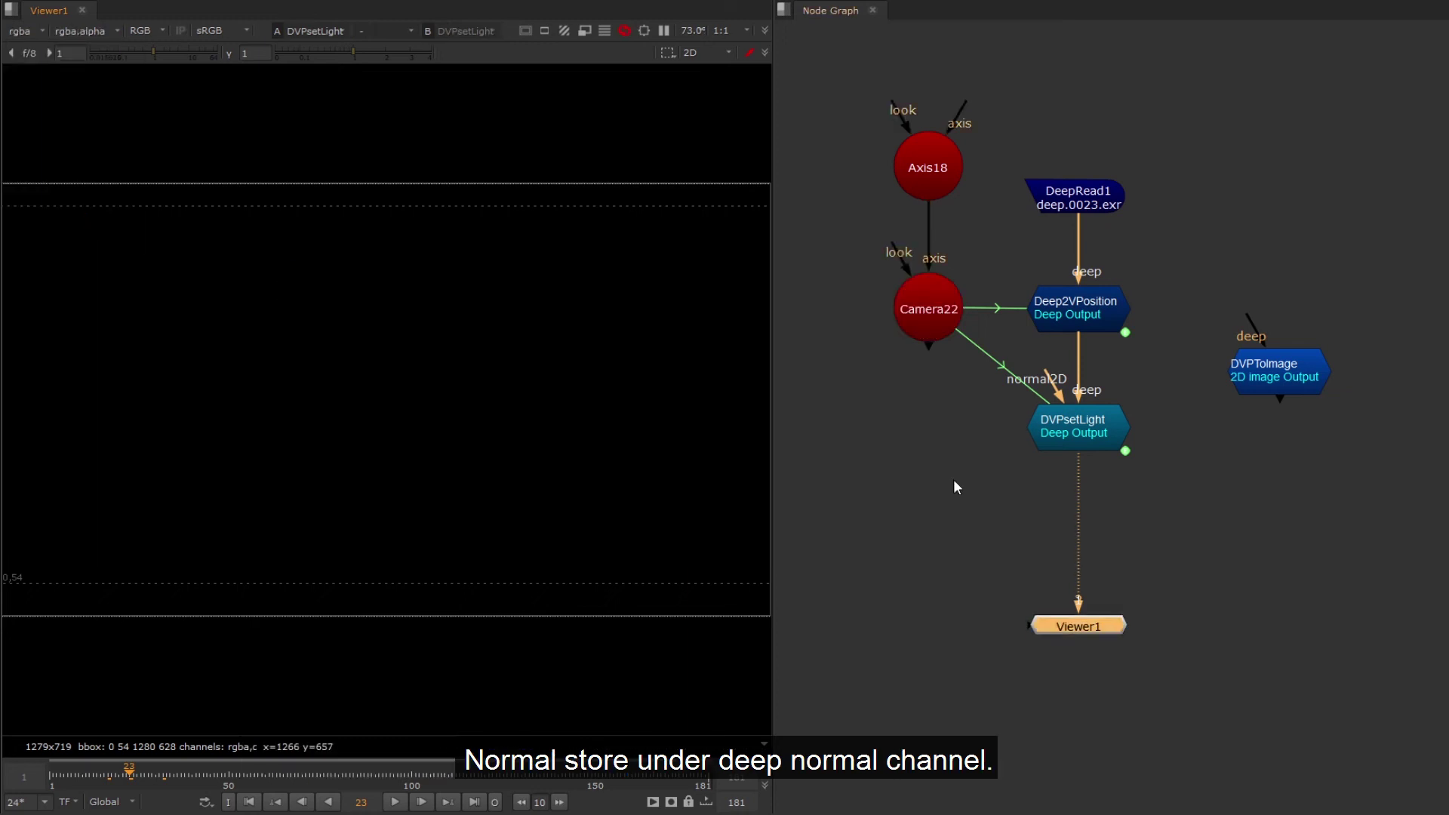
drag(1125, 628, 1119, 709)
click(26, 31)
click(45, 168)
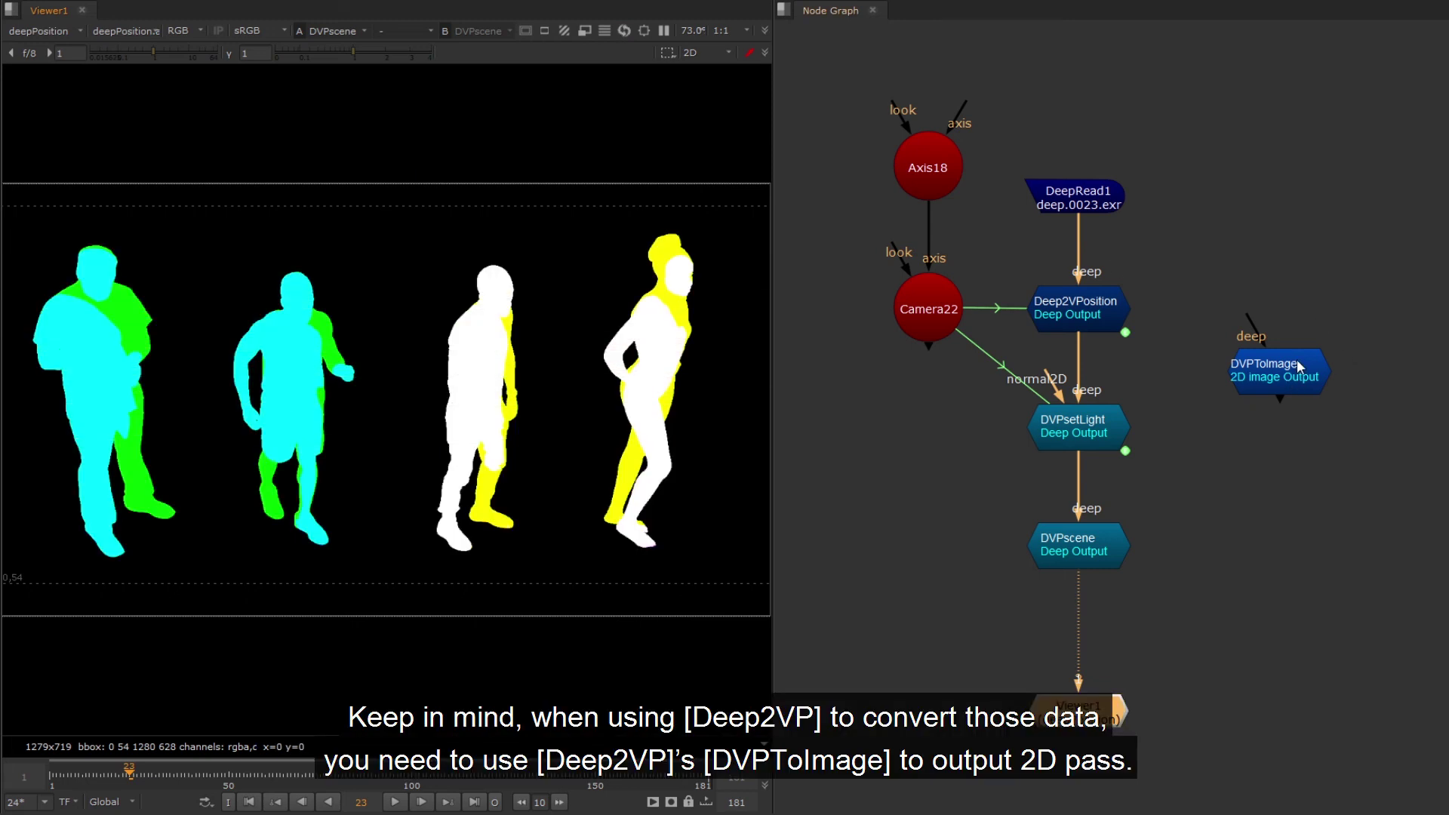
Step: Place DVPToImage between DVPscene and Viewer1 and feed it into the viewer
drag(1299, 367, 1098, 634)
drag(1180, 604, 1001, 738)
middle_drag(1116, 501, 1127, 413)
drag(1140, 554, 1112, 571)
click(1167, 603)
click(1118, 661)
Step: Add DeepToImage1 from DVPscene, show it in viewer input 2, and lower the gain
click(1248, 566)
key(Tab)
key(Return)
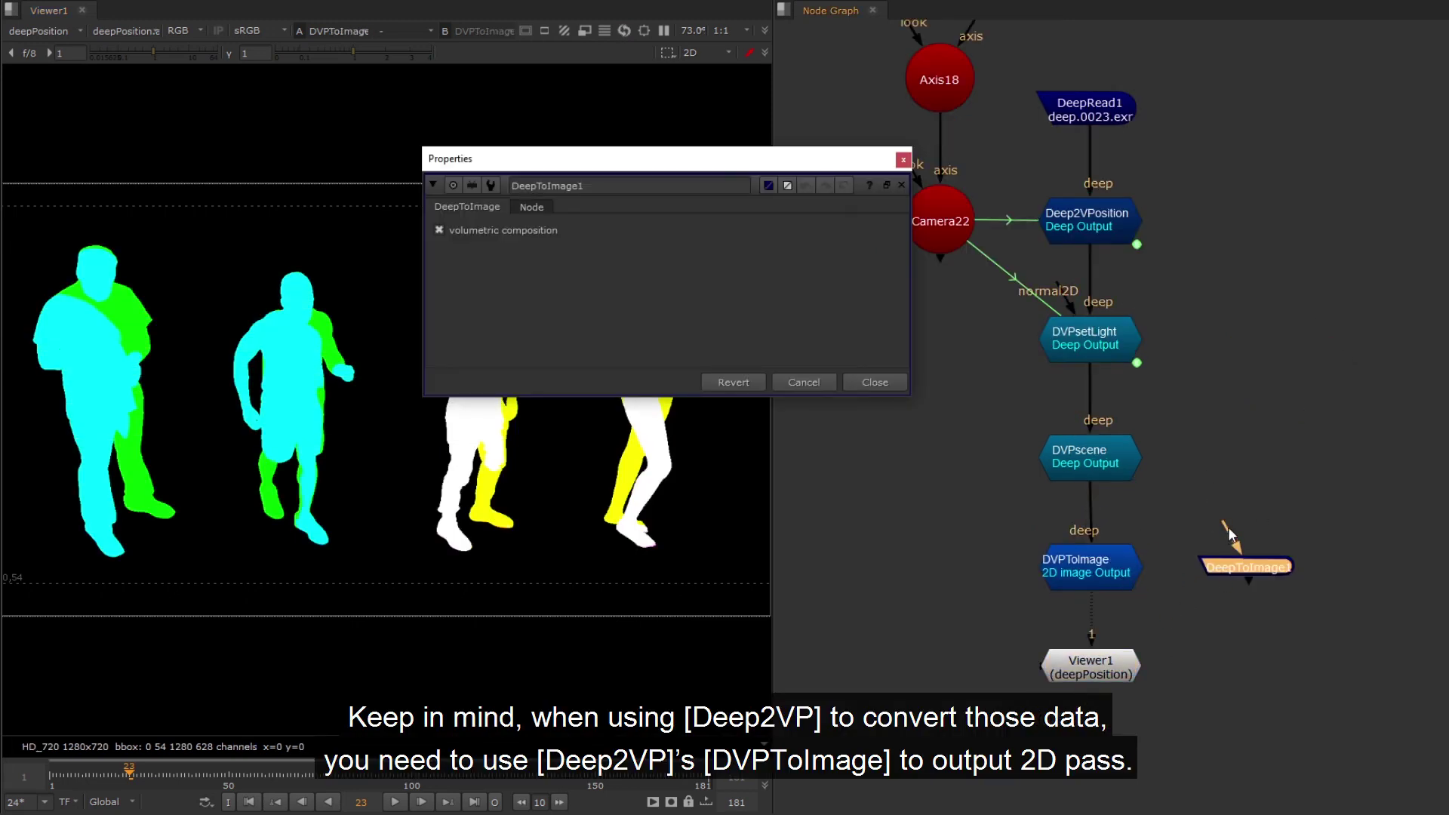
drag(1229, 527, 1109, 466)
click(888, 379)
drag(1260, 567, 1244, 572)
key(2)
drag(142, 62, 56, 51)
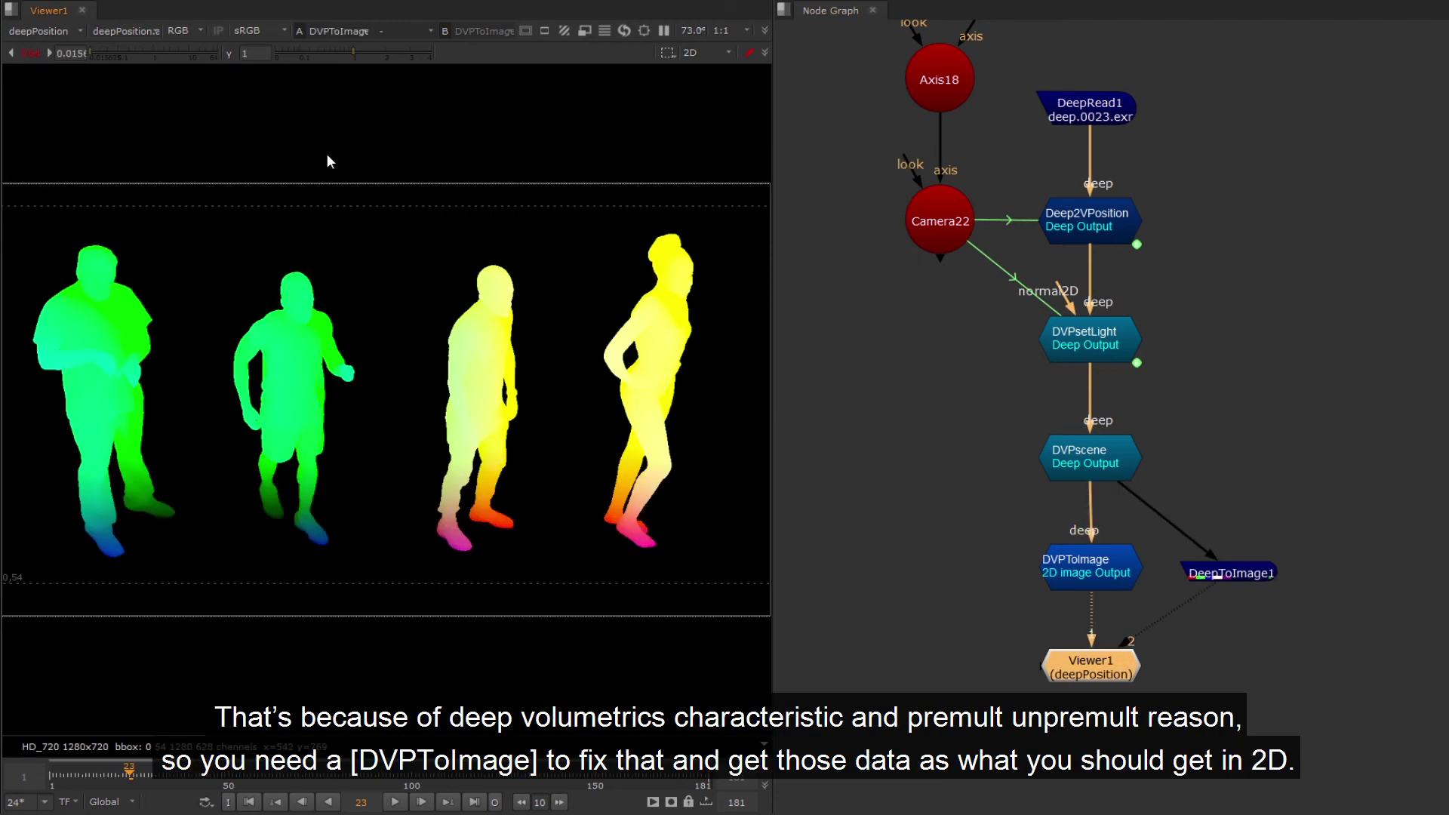
Step: Reset the viewer gain to 1 and compare DeepToImage1 against DVPToImage
key(1)
key(2)
key(1)
Step: Add DeepToPoints1 with its deep input on DVPscene and camera input on Camera22
click(919, 520)
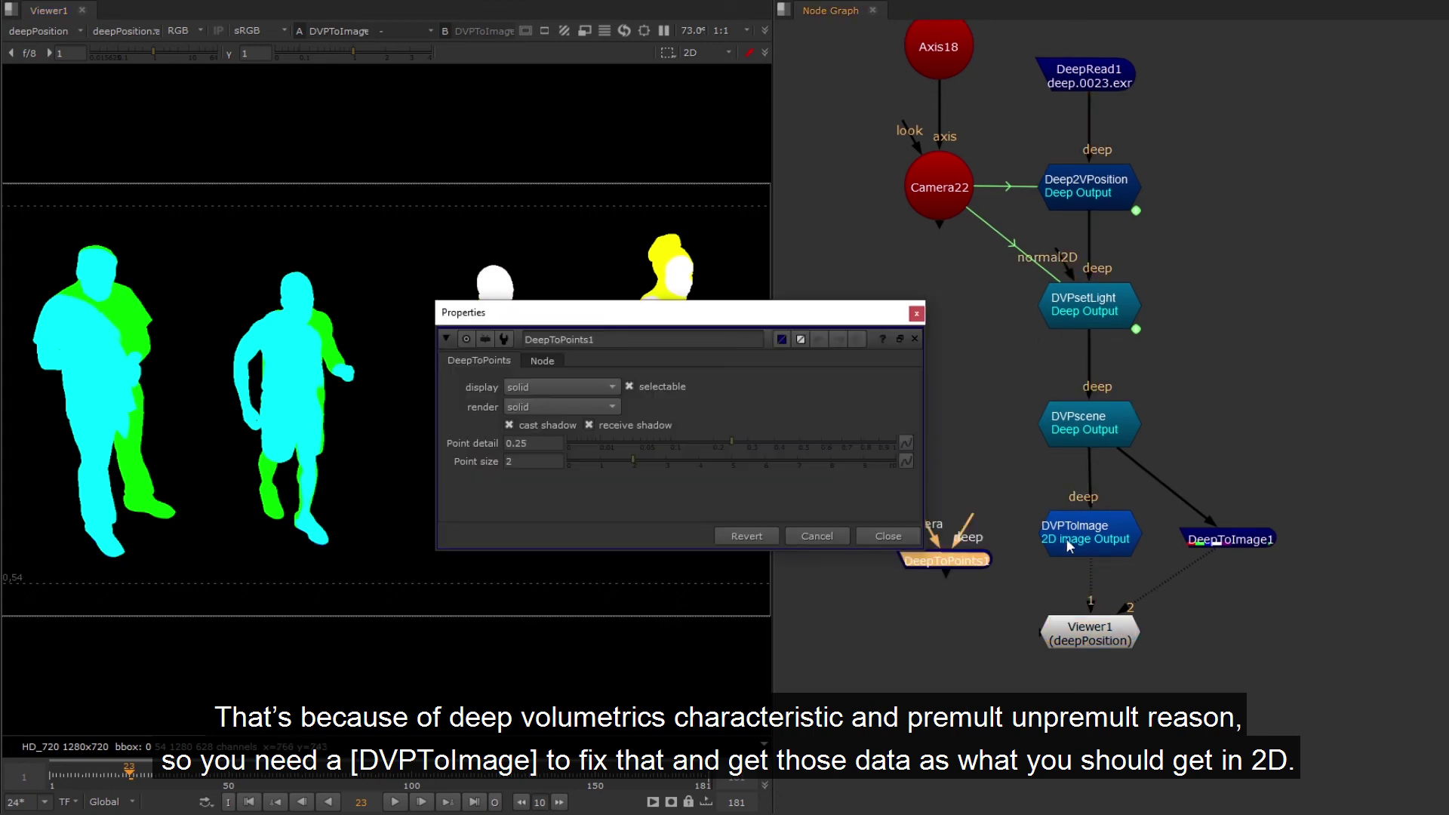
key(1)
drag(935, 551, 1083, 424)
click(890, 536)
drag(909, 509, 936, 545)
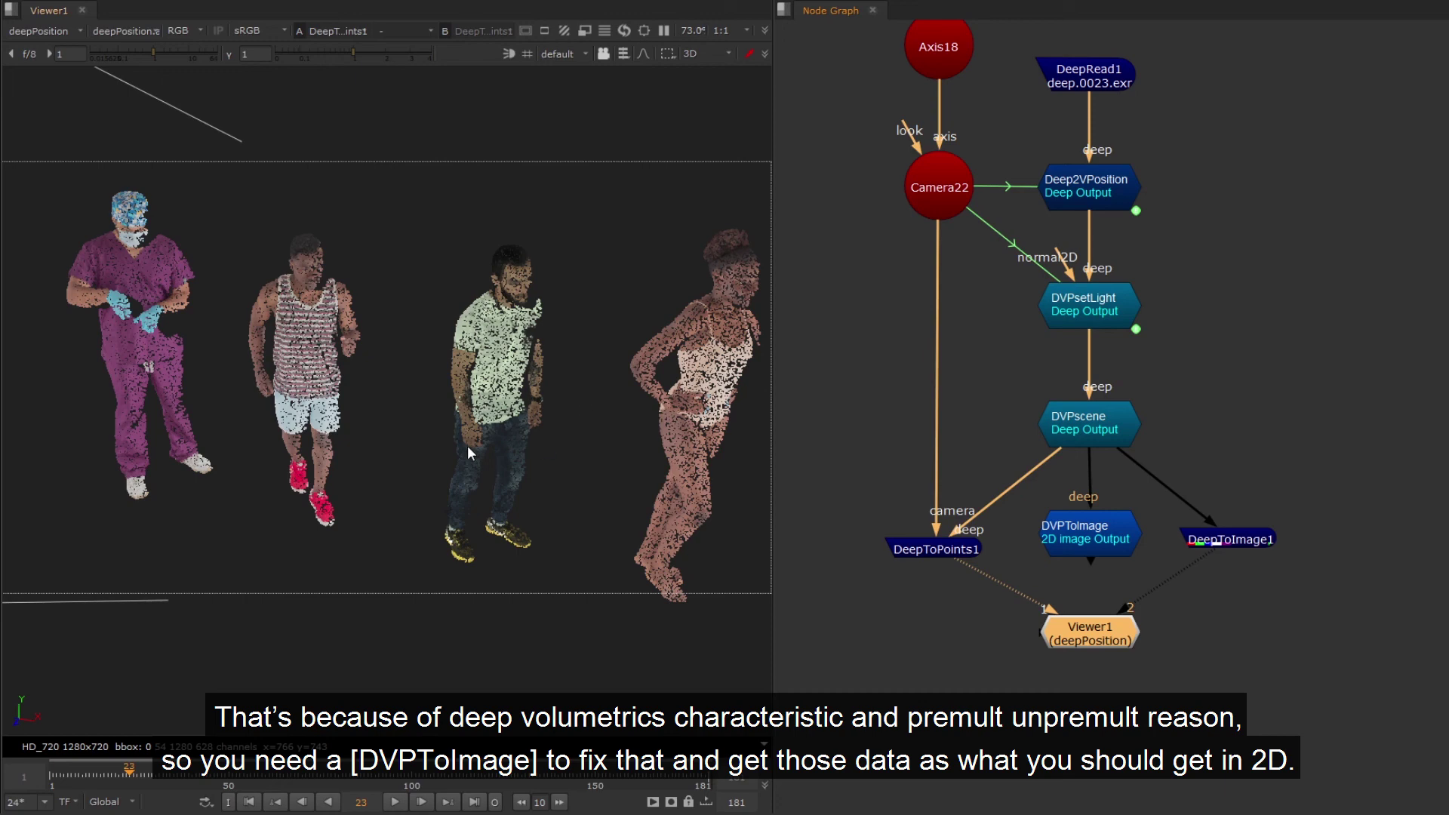
scroll(468, 455, down, 5)
drag(1100, 658, 1062, 714)
Step: Add PositionToPoints1 fed by DeepToImage1, with deepPosition as the surface point
click(1227, 640)
key(Tab)
text(pos)
key(Return)
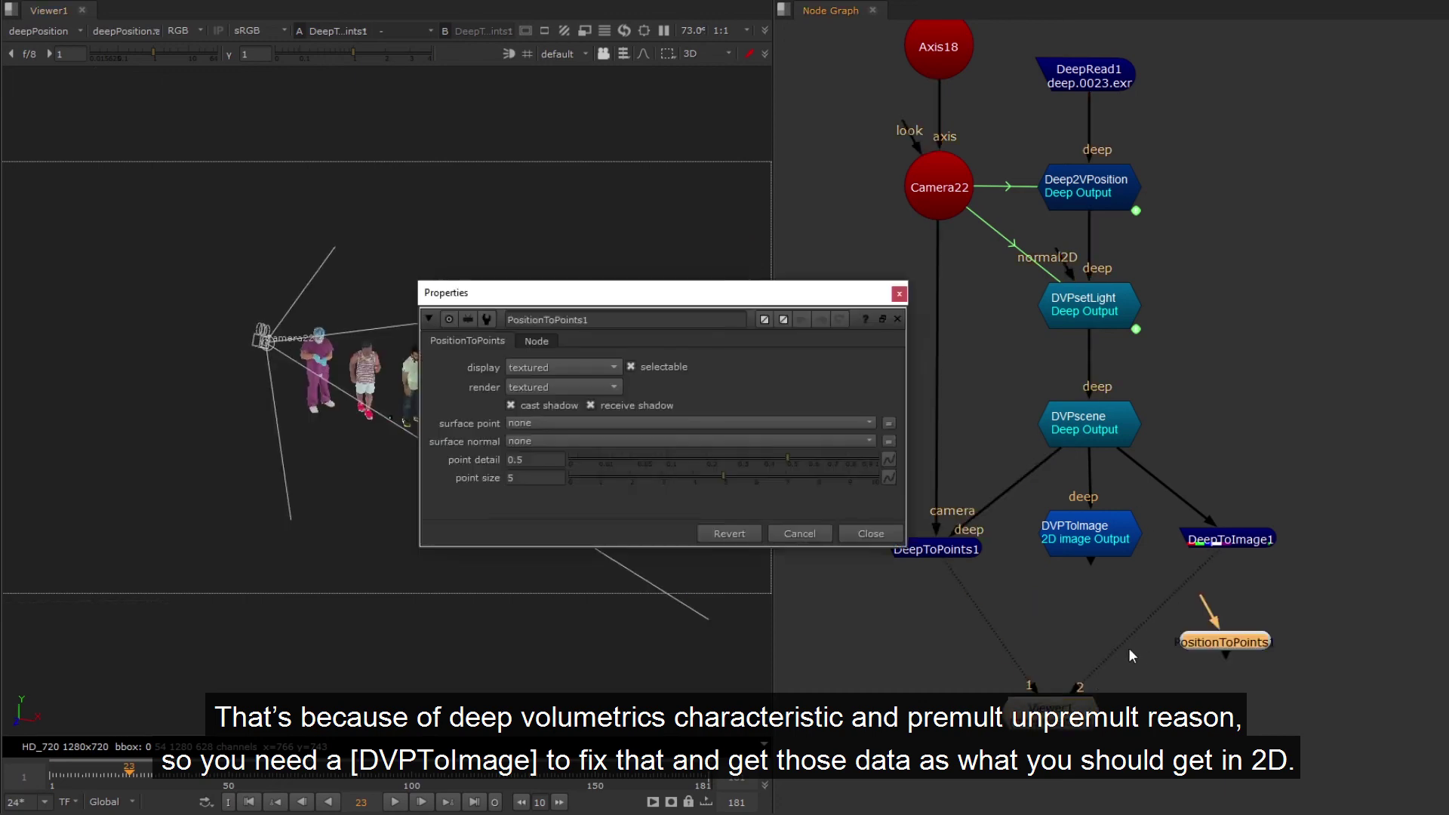
click(880, 533)
drag(1244, 639, 1229, 545)
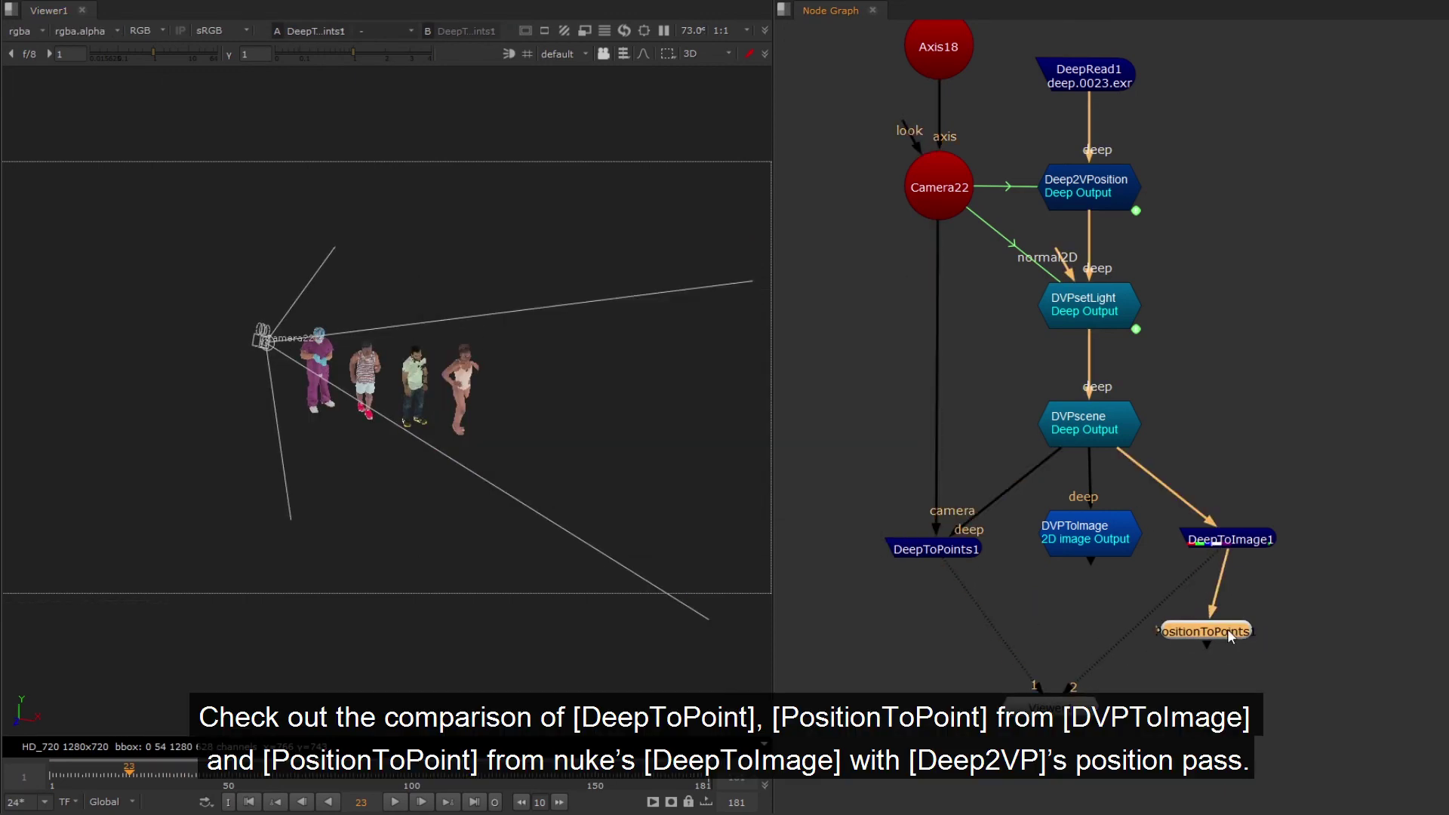
drag(1234, 629, 1256, 621)
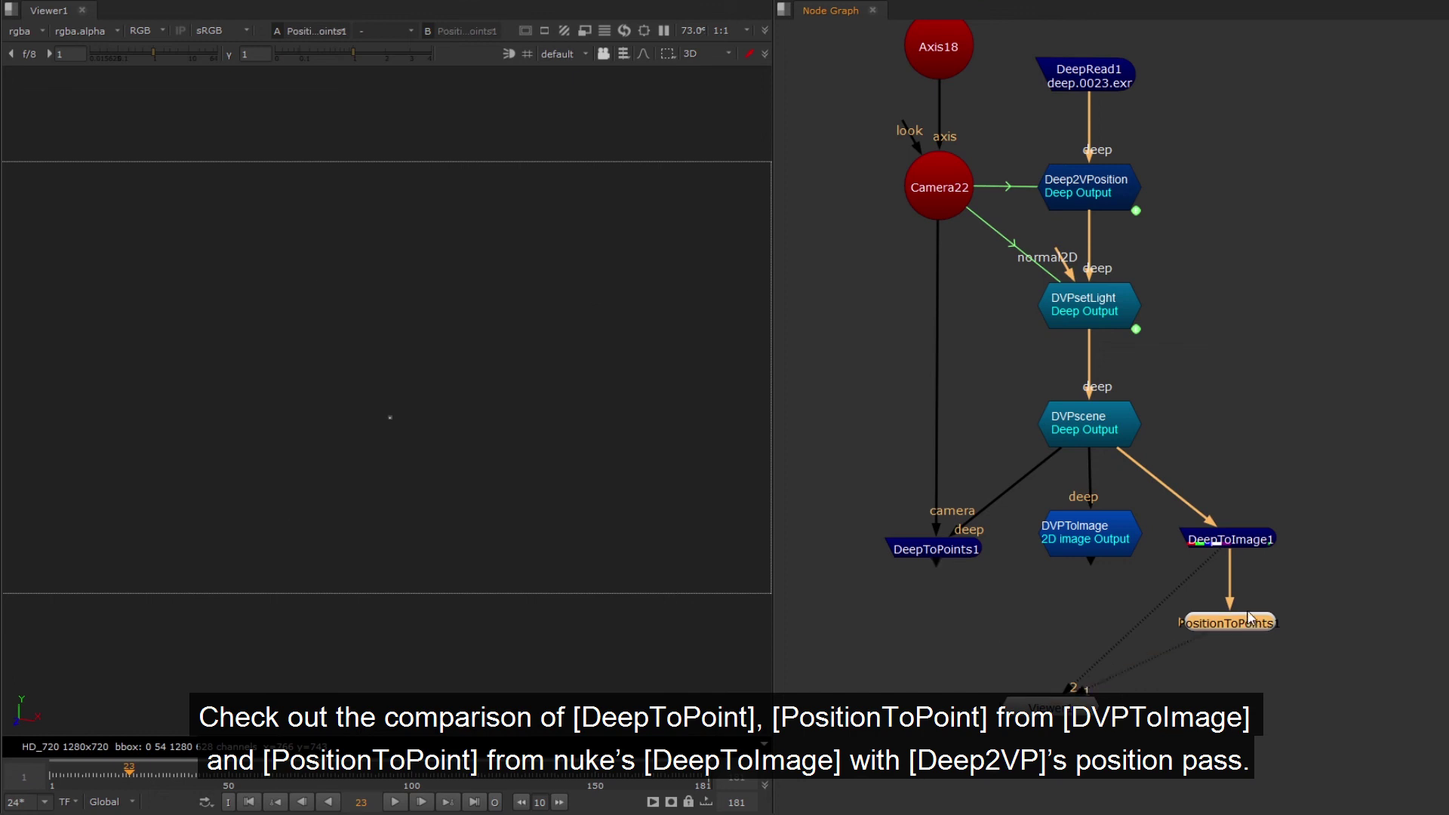
double_click(1256, 623)
click(613, 424)
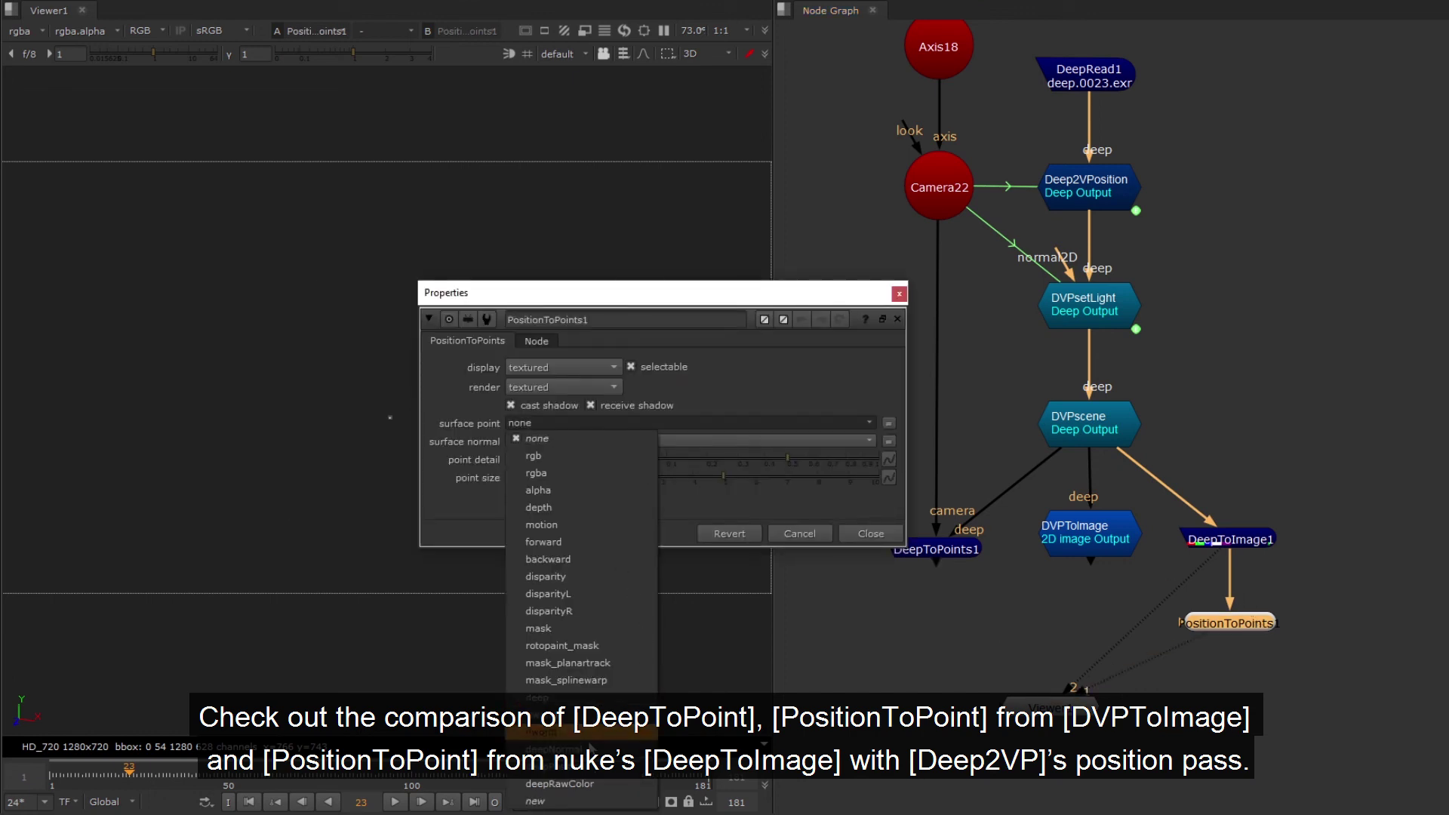
click(560, 767)
click(871, 534)
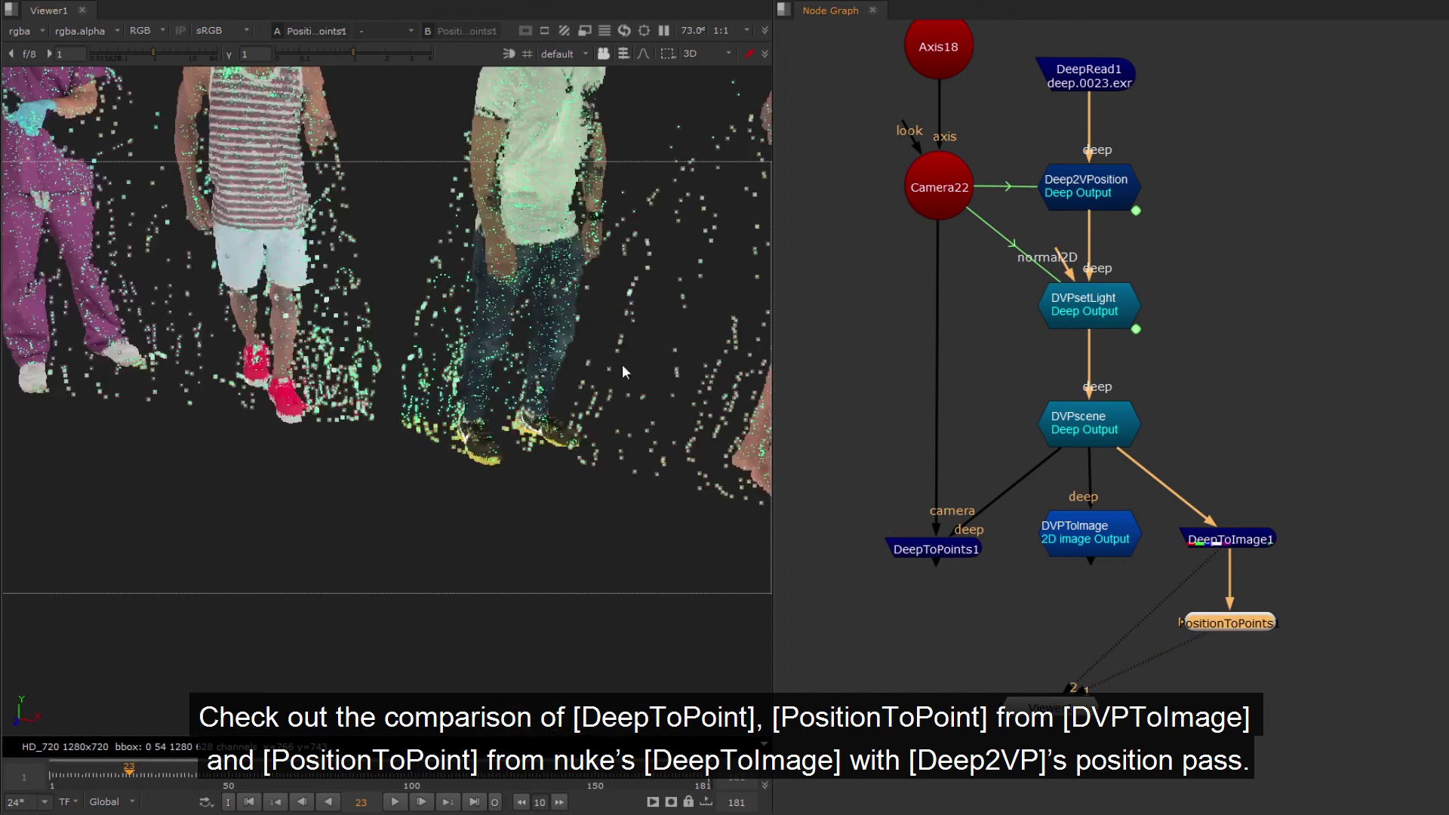
Step: Duplicate it as PositionToPoints2 fed by DVPToImage and view it
scroll(566, 403, down, 5)
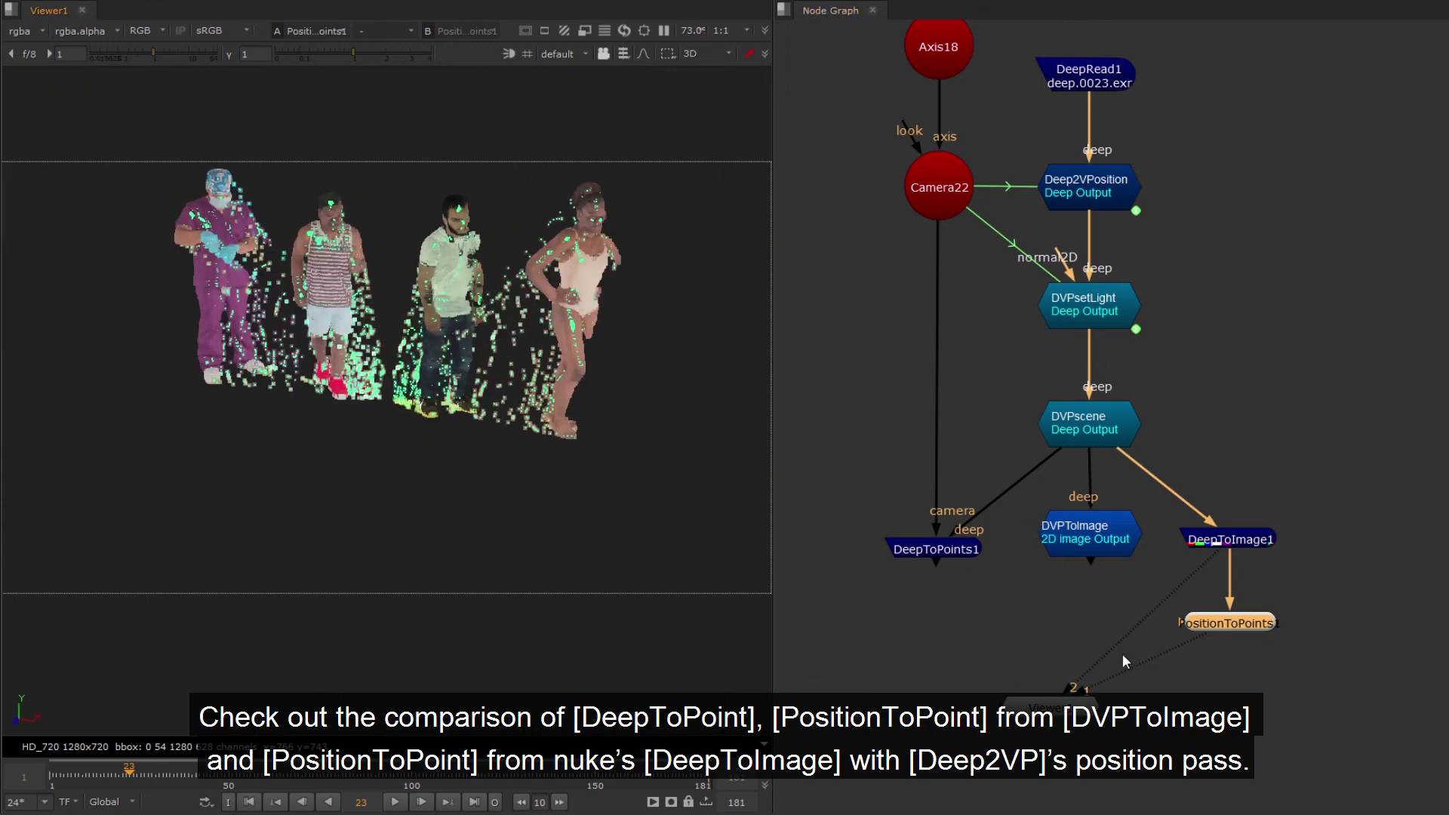
key(ctrl+c)
drag(1055, 712, 1033, 754)
click(1063, 646)
key(ctrl+v)
drag(1039, 607, 1087, 522)
drag(1204, 560, 1155, 606)
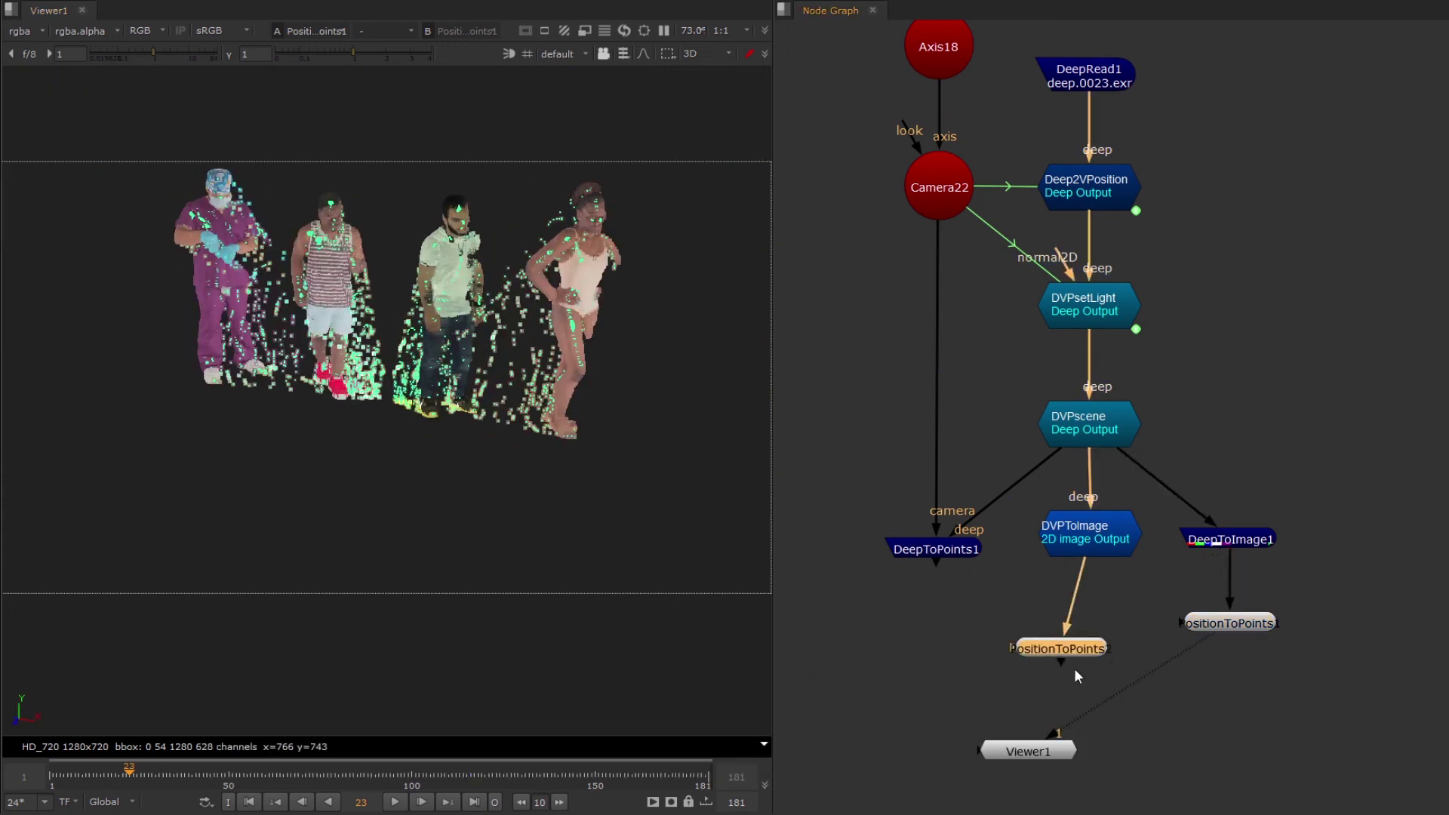
click(1084, 645)
key(1)
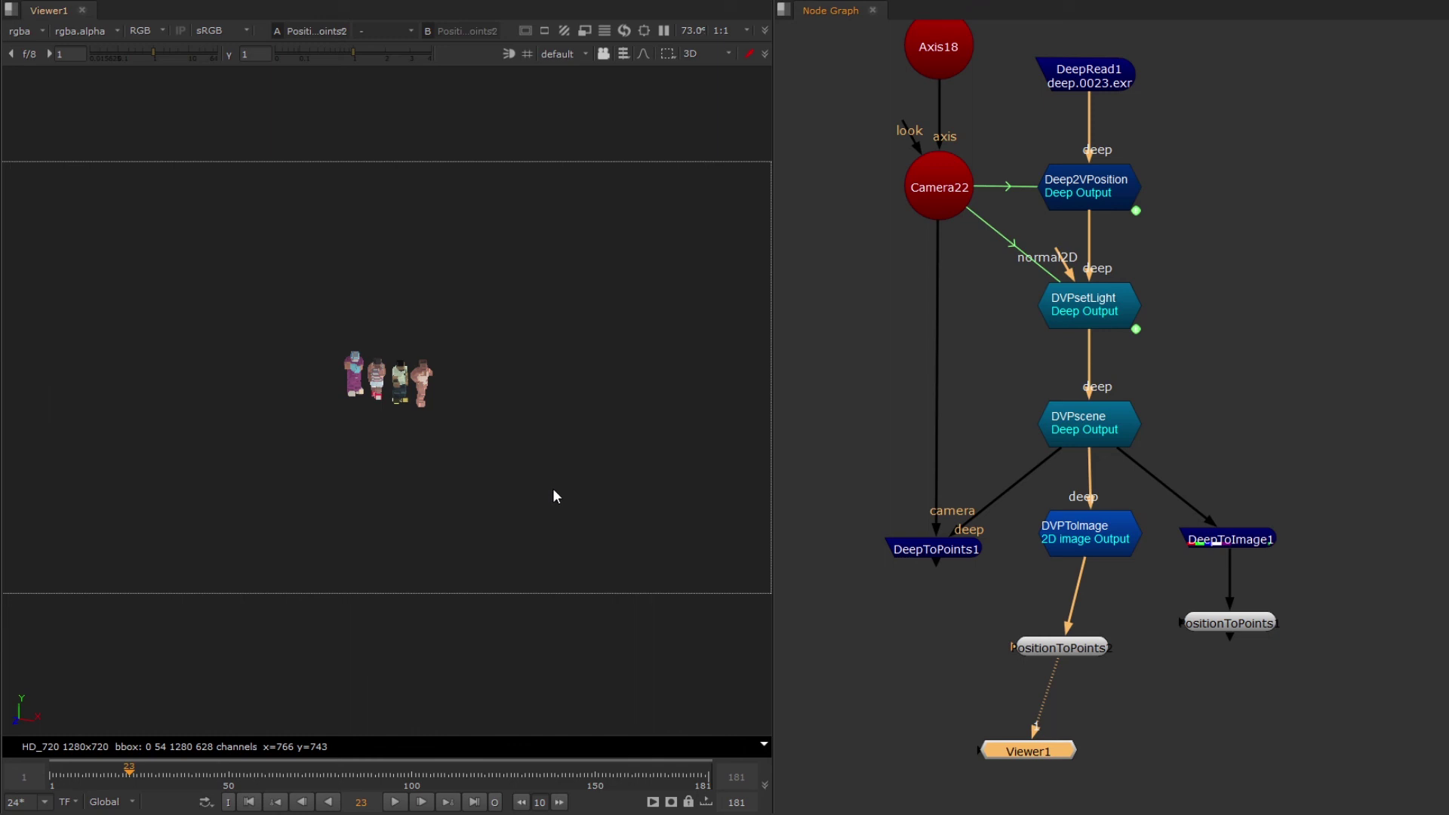
Step: Frame the four figures in a near-frontal 3D view, with PositionToPoints1 on viewer input 2
click(552, 489)
key(f)
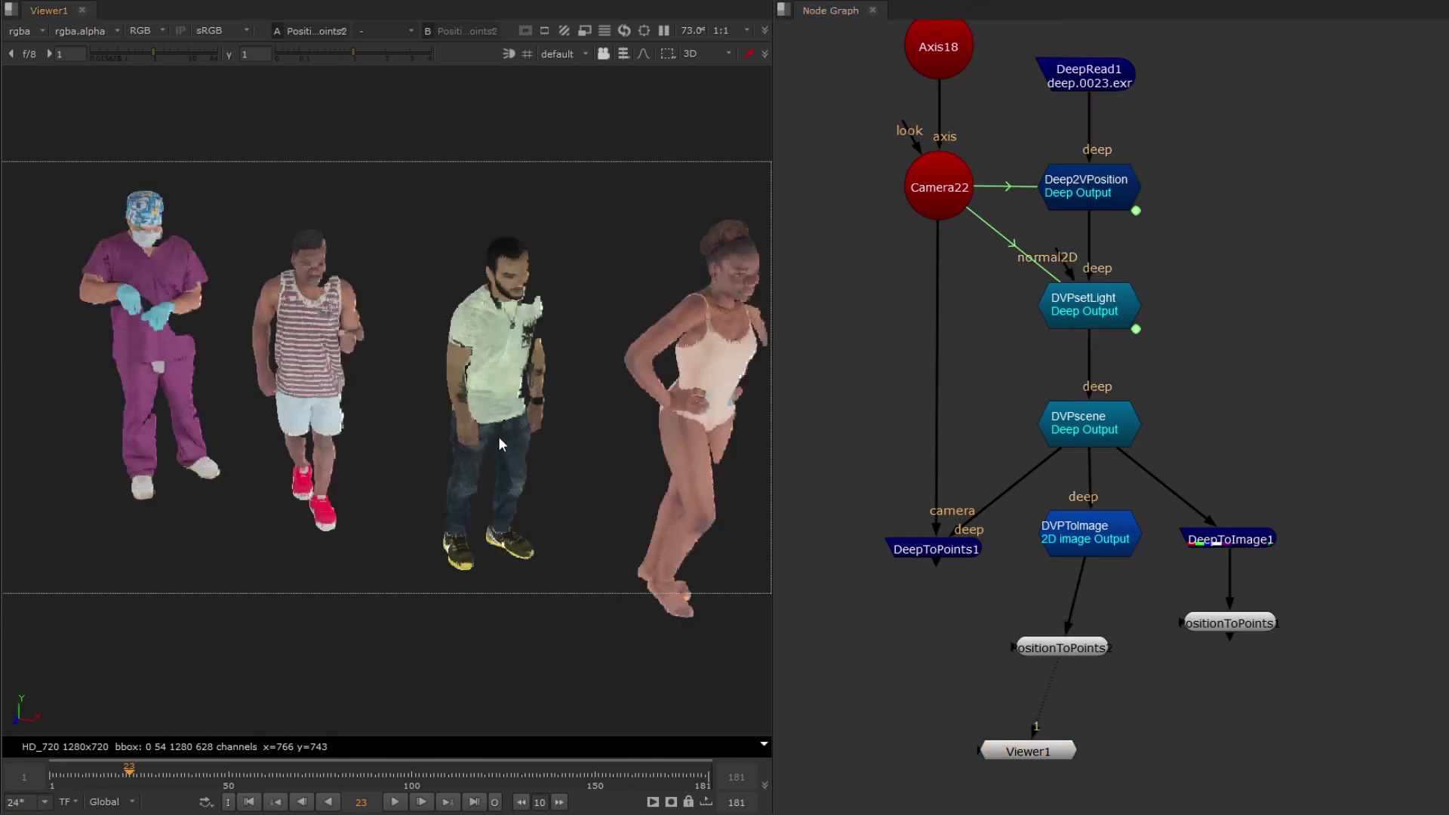
ctrl+drag(540, 344, 459, 377)
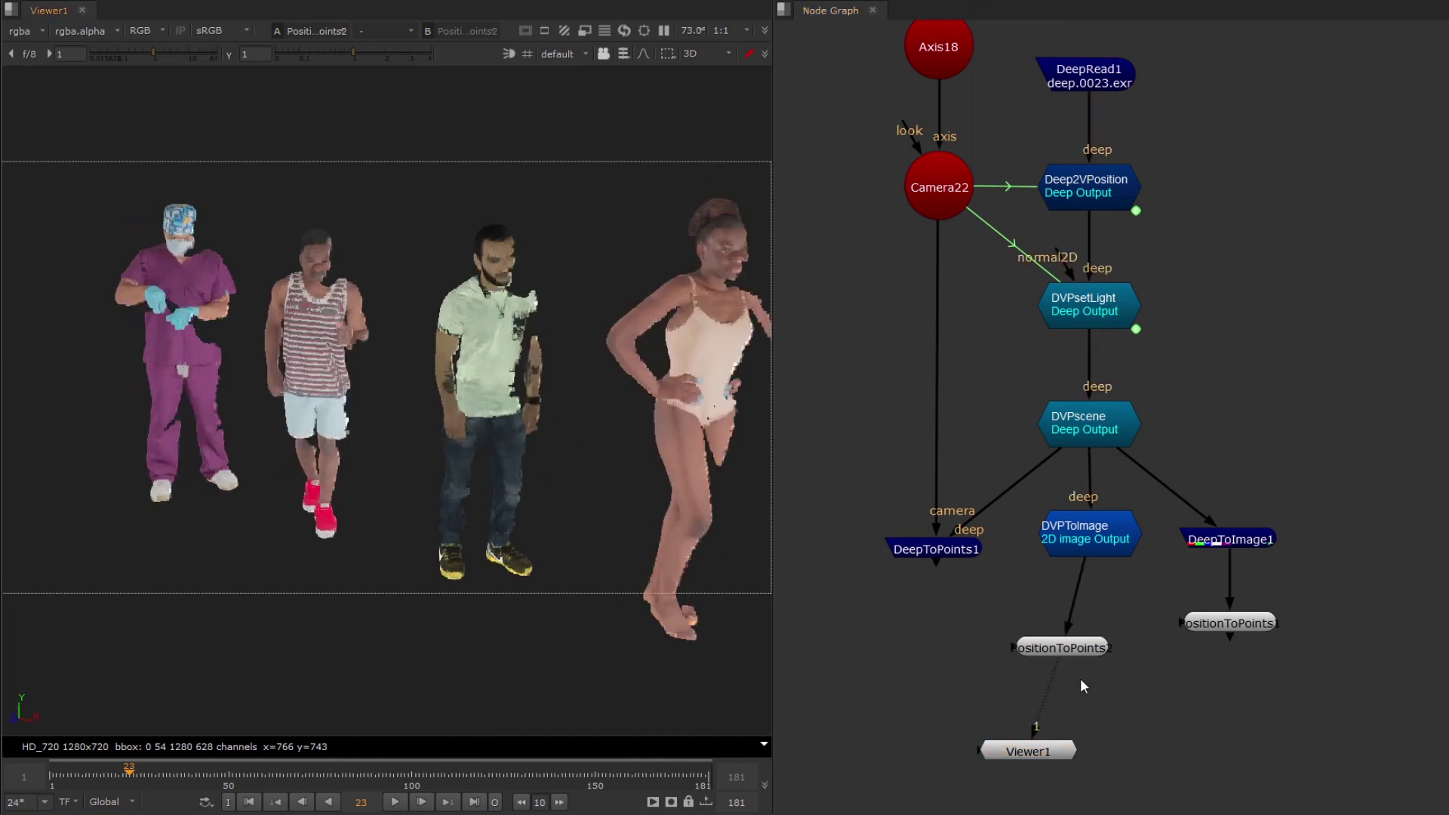
drag(1080, 648, 1093, 642)
click(1238, 623)
key(2)
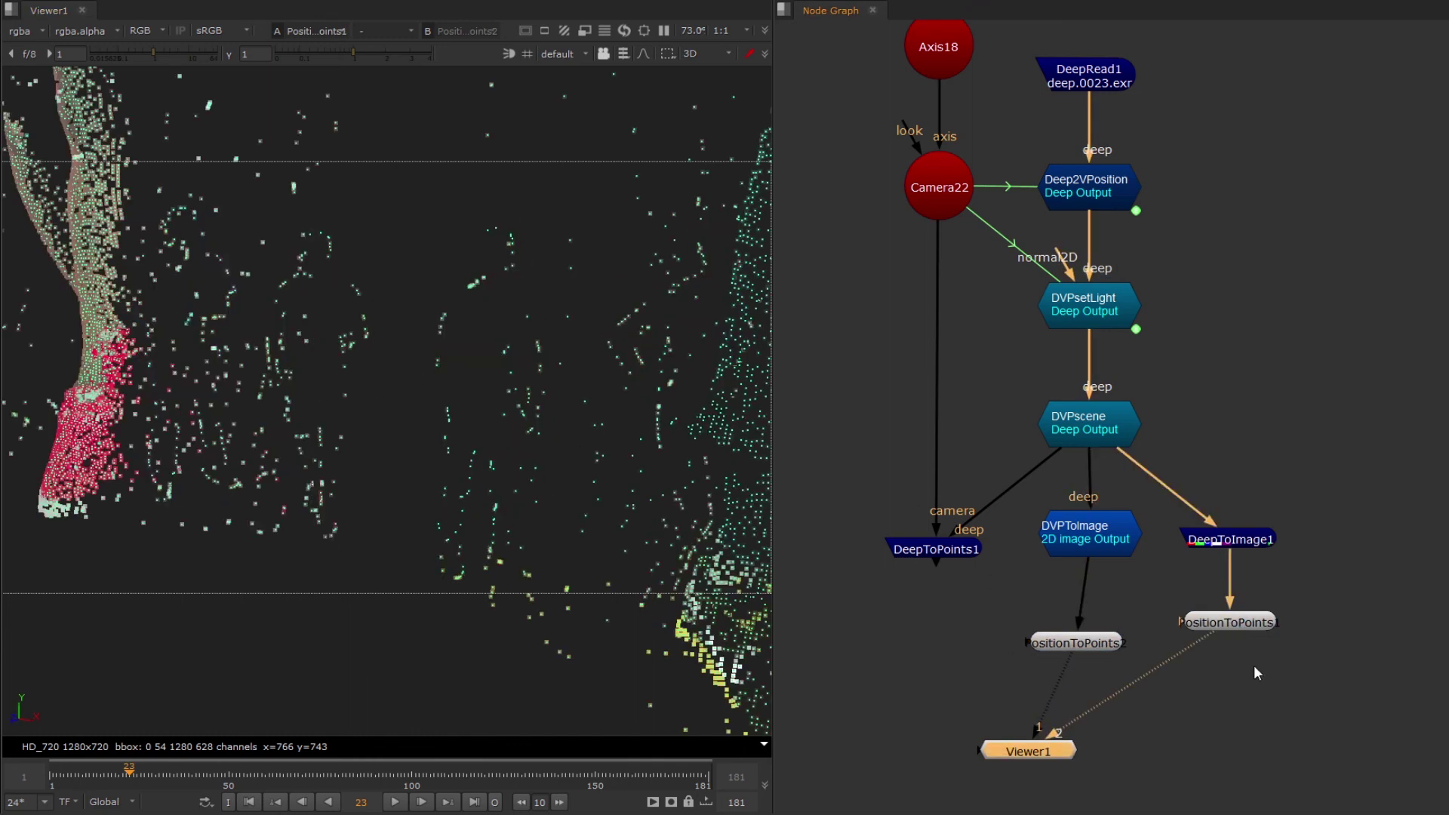
scroll(519, 462, down, 5)
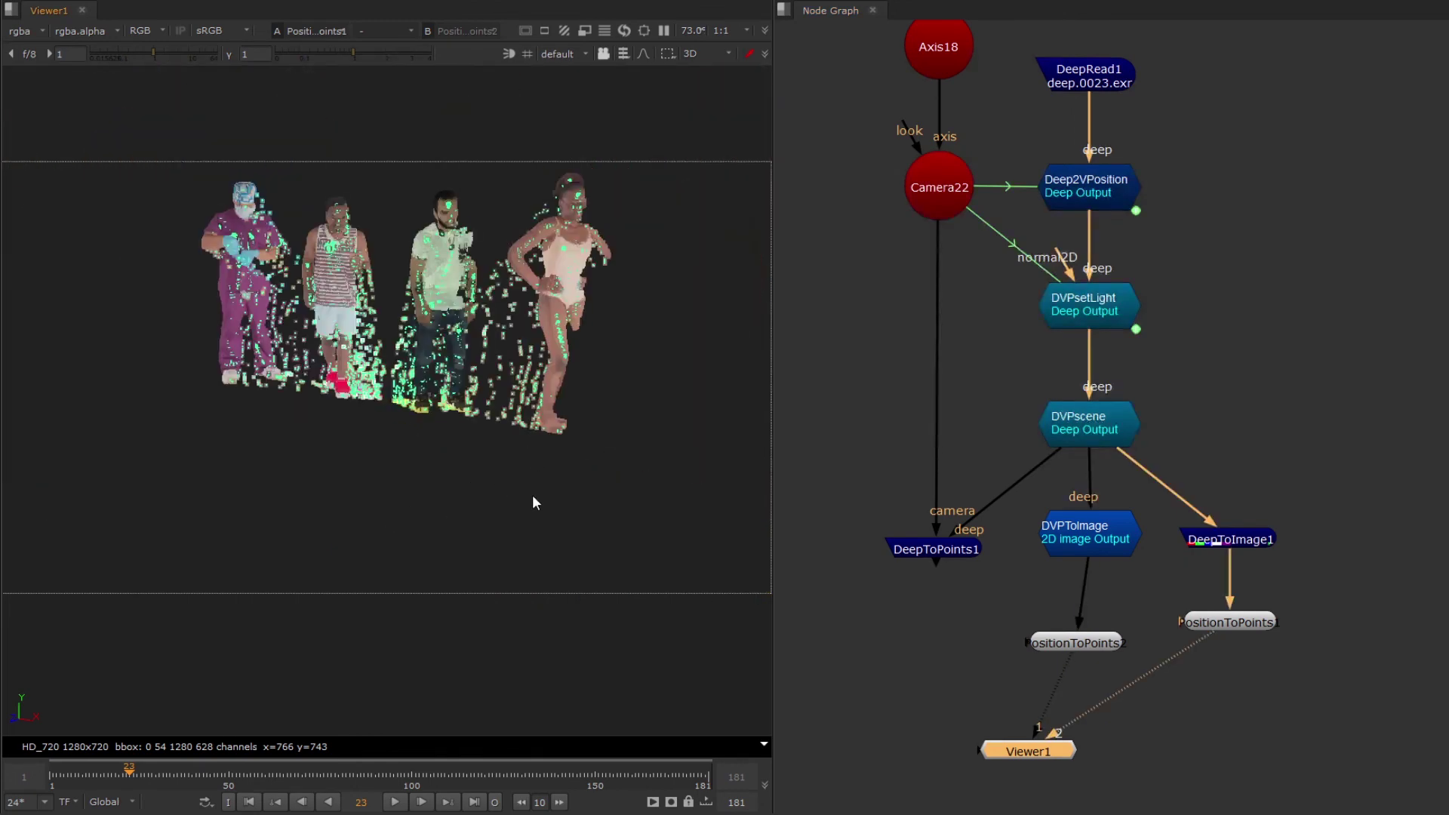
scroll(655, 492, down, 5)
Step: Compare DeepToPoints1 (input 1) against PositionToPoints2 (input 2) in the 3D viewer
click(986, 614)
click(949, 547)
key(1)
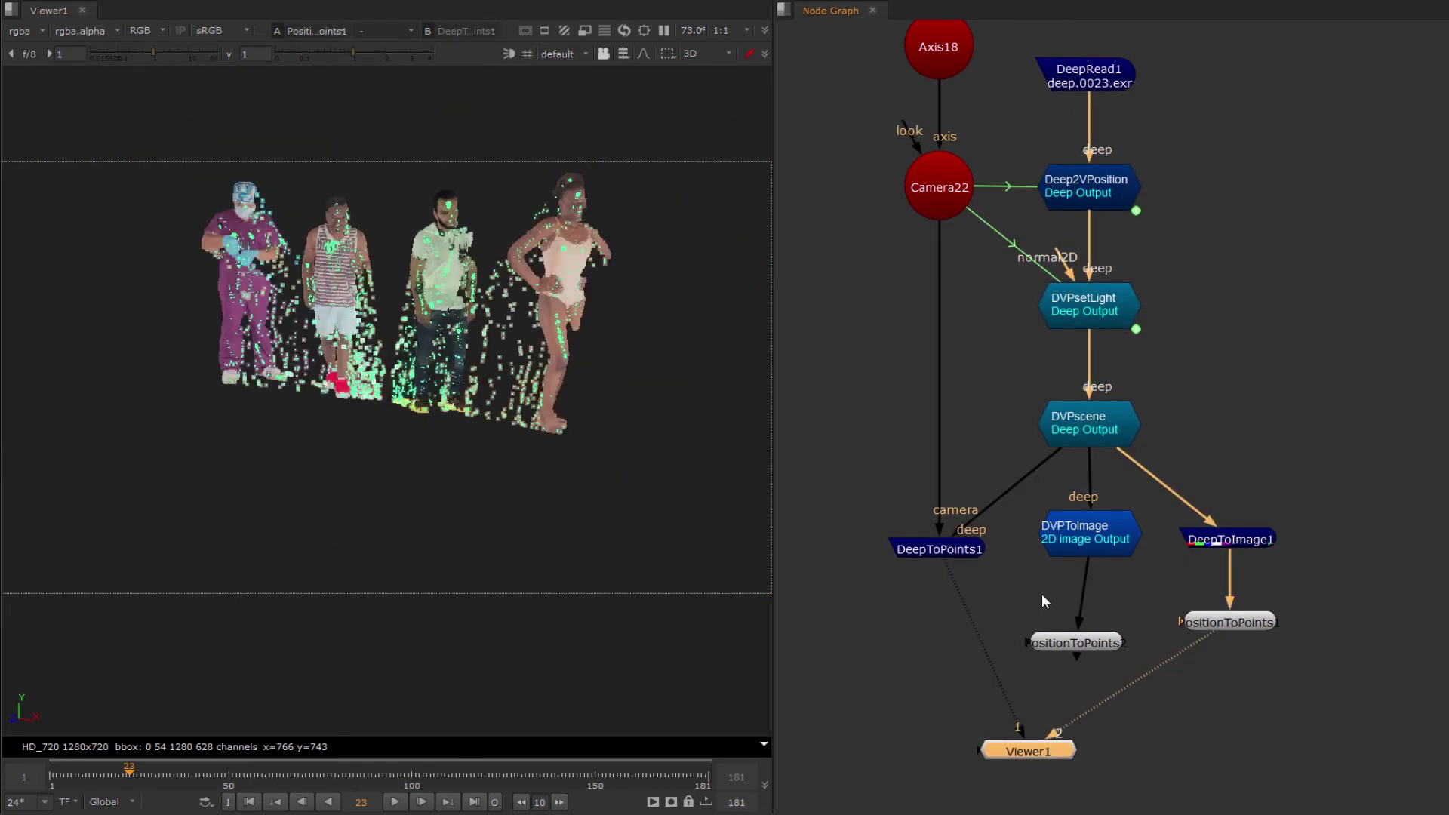
click(1078, 642)
key(2)
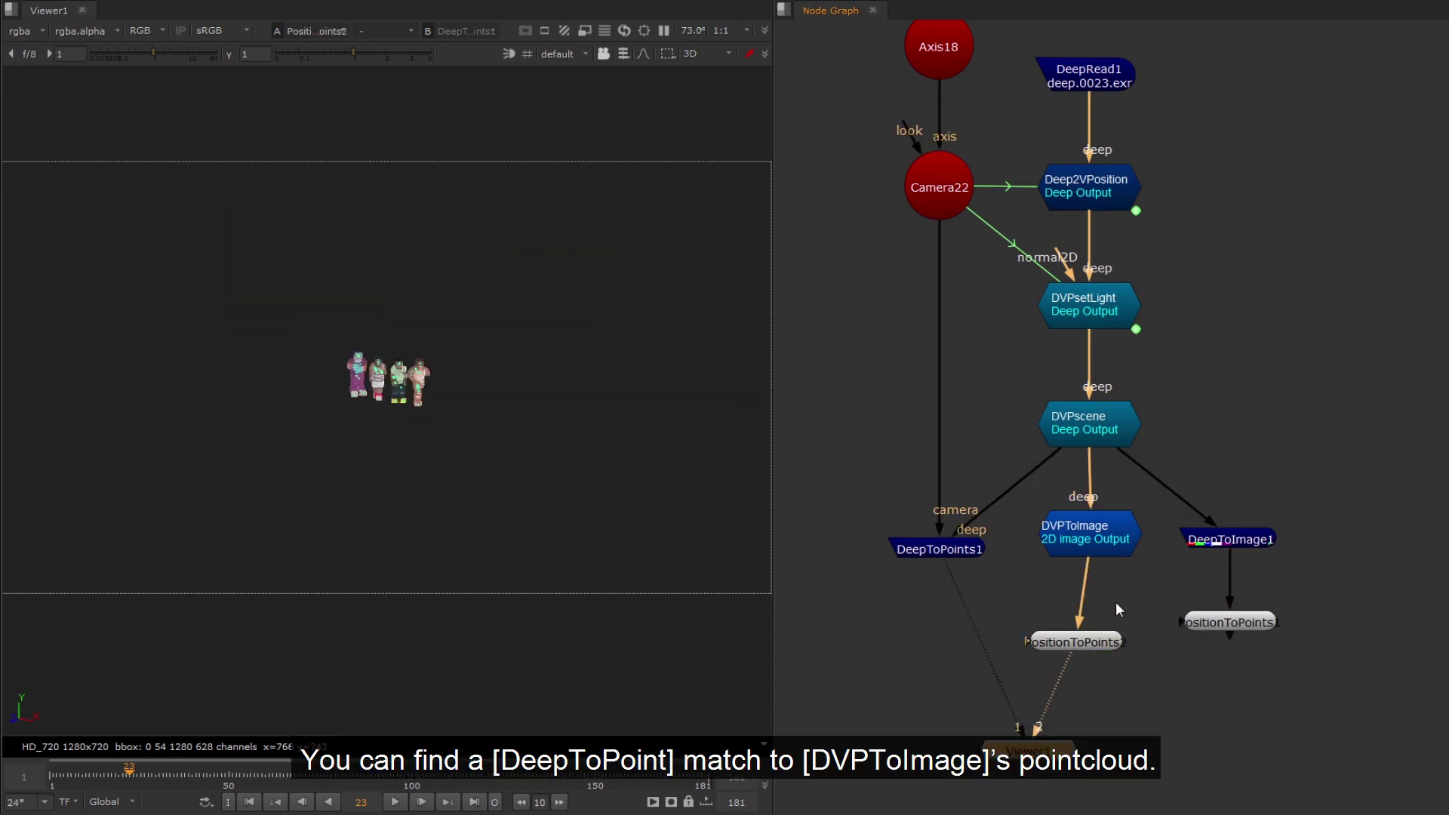
key(1)
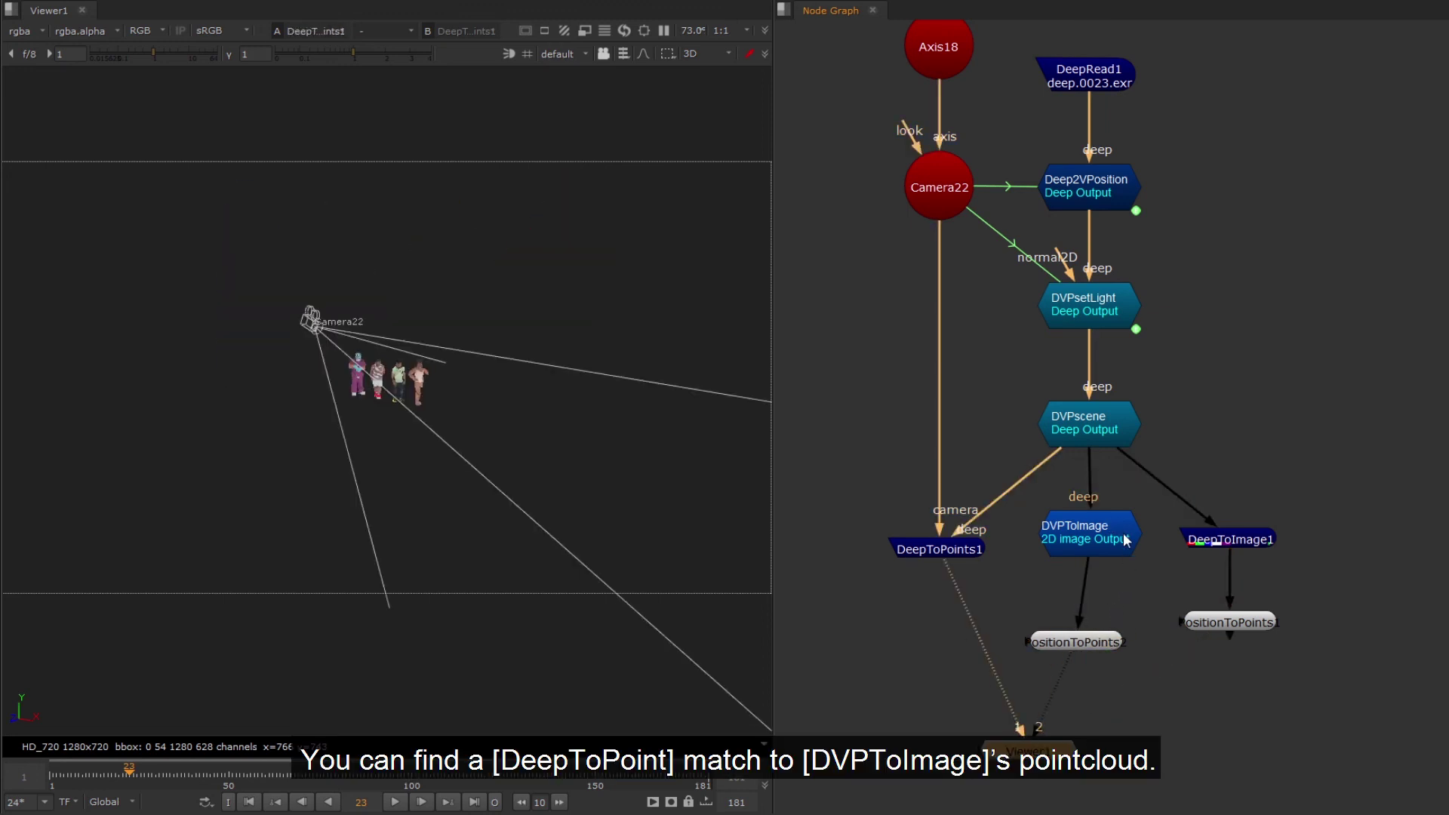
middle_drag(1130, 527, 1102, 532)
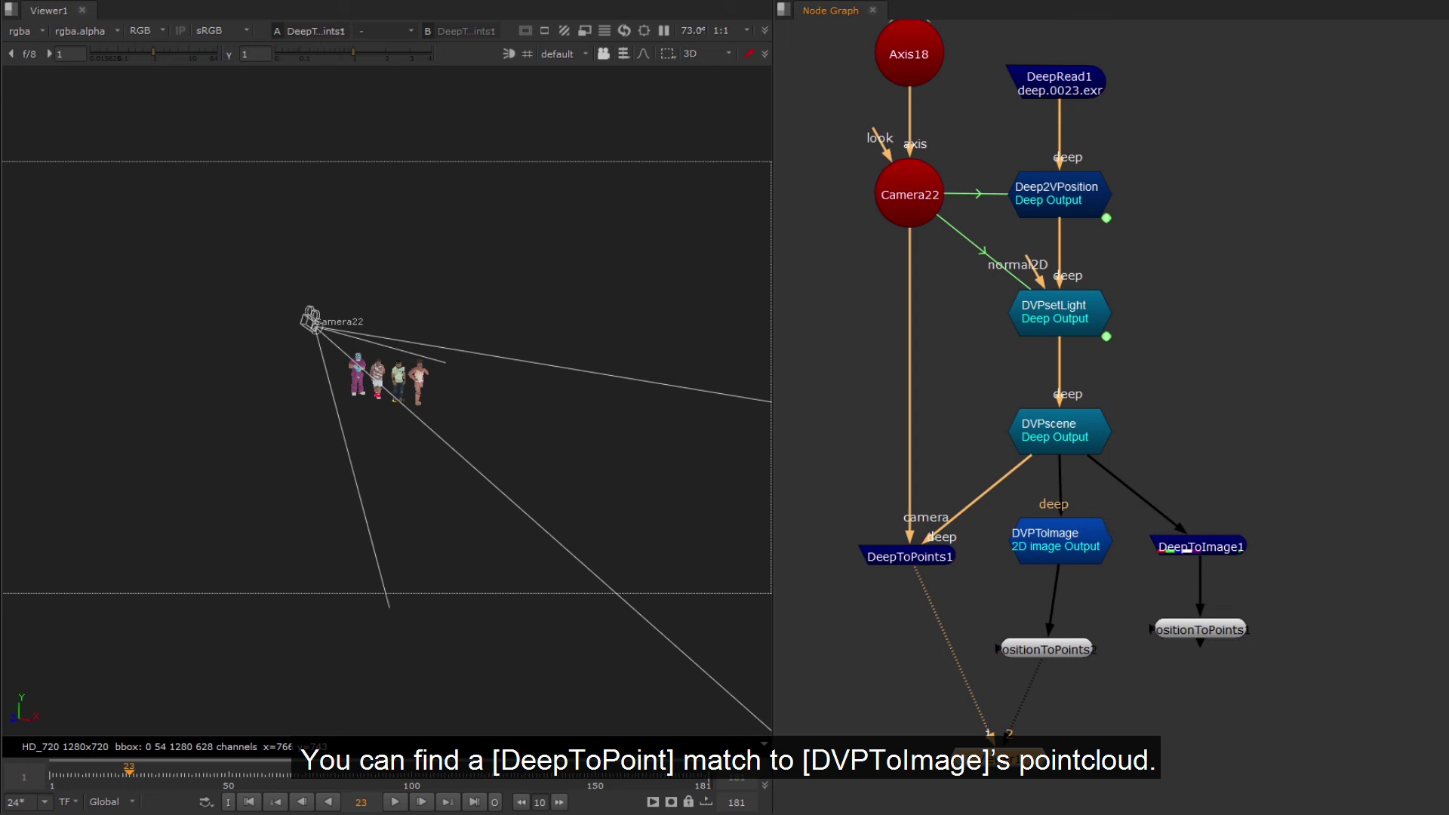